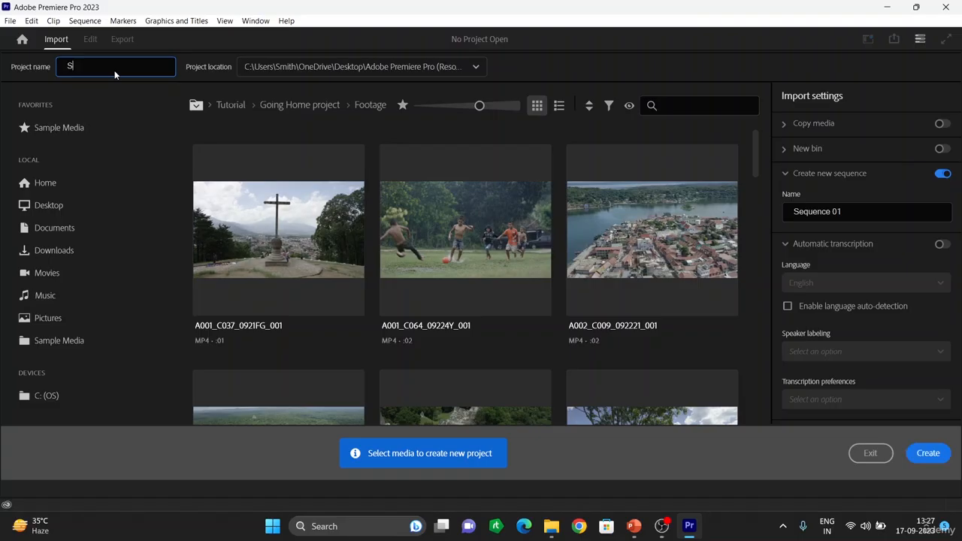
Step: Name the new project 'Social media video', fixing a typo, and create it
{"action": "type", "text": "ocial media video"}
{"action": "left_click", "coordinate": [930, 453]}
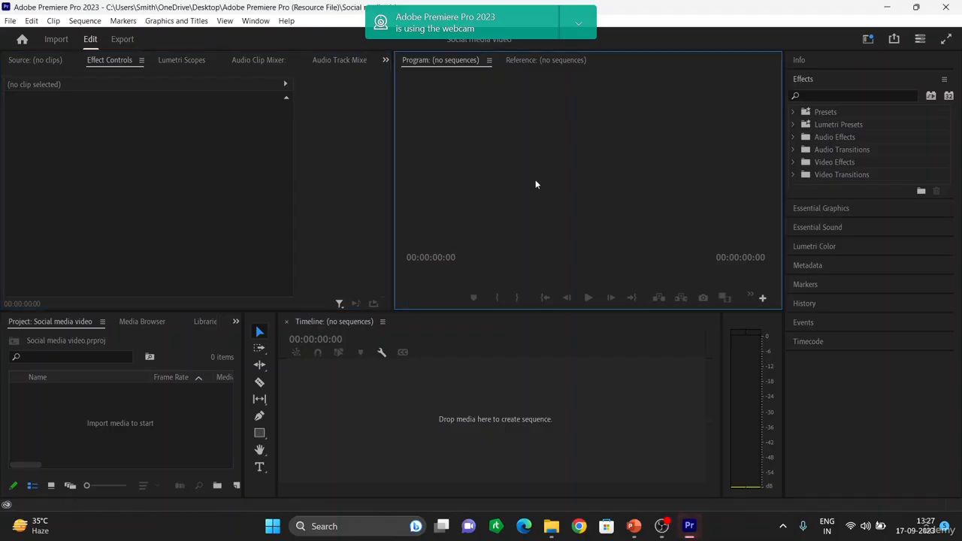
{"action": "left_click", "coordinate": [187, 151]}
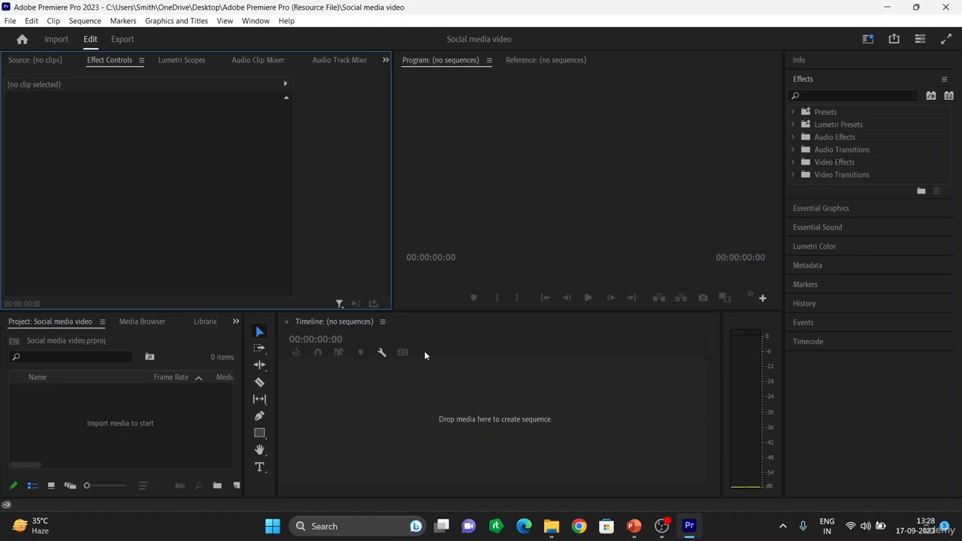
Step: Start a new sequence from the DSLR 1080p25 preset and name it 'Social media'
{"action": "key", "text": "ctrl+n"}
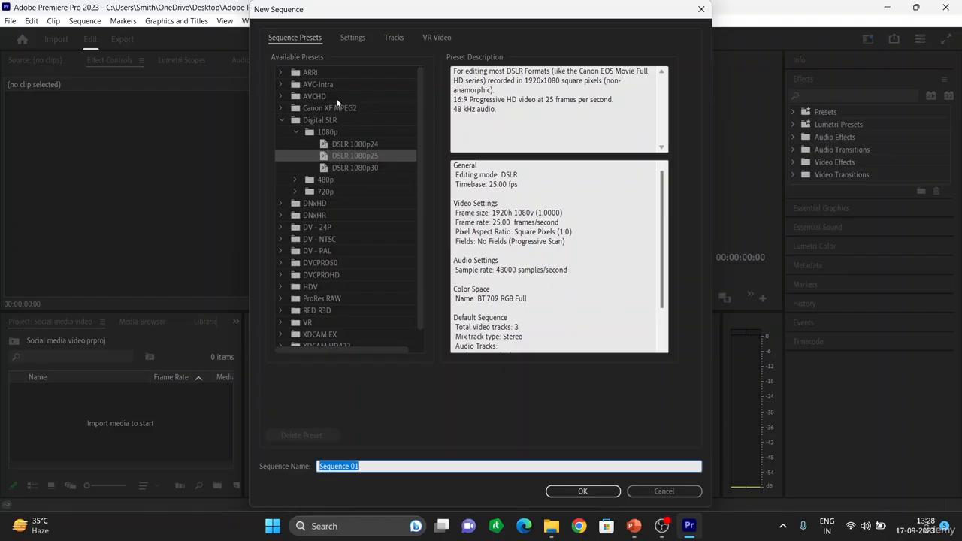
{"action": "scroll", "coordinate": [318, 85], "scroll_direction": "down", "scroll_amount": 1}
{"action": "scroll", "coordinate": [333, 220], "scroll_direction": "up", "scroll_amount": 1}
{"action": "left_click", "coordinate": [365, 466]}
{"action": "key", "text": "BackSpace"}
{"action": "key", "text": "BackSpace"}
{"action": "key", "text": "BackSpace"}
{"action": "key", "text": "BackSpace"}
{"action": "key", "text": "BackSpace"}
{"action": "key", "text": "BackSpace"}
{"action": "key", "text": "BackSpace"}
{"action": "key", "text": "BackSpace"}
{"action": "key", "text": "BackSpace"}
{"action": "key", "text": "BackSpace"}
{"action": "key", "text": "BackSpace"}
{"action": "type", "text": "Social media"}
Step: Show the sequence's detailed Settings and leave DSLR as the editing mode
{"action": "left_click", "coordinate": [355, 38]}
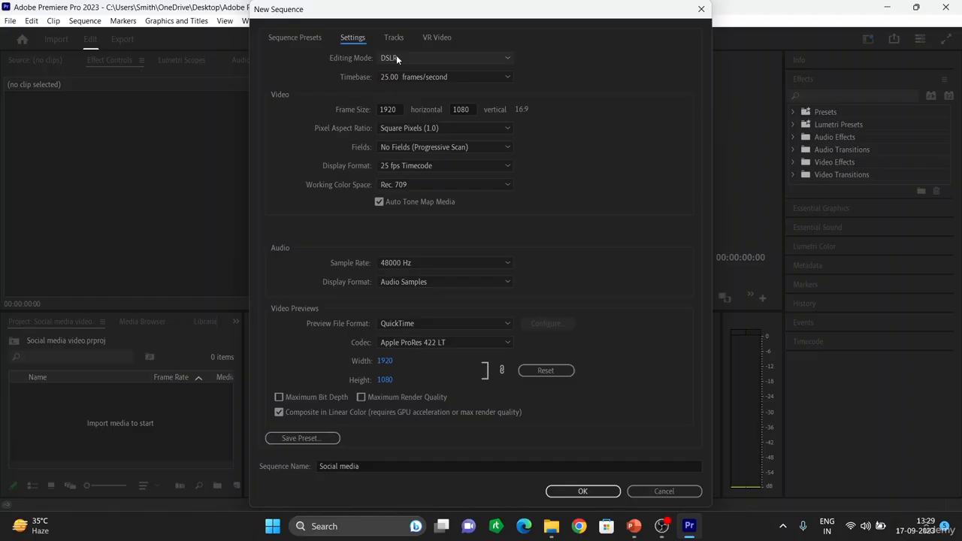
{"action": "left_click", "coordinate": [481, 54]}
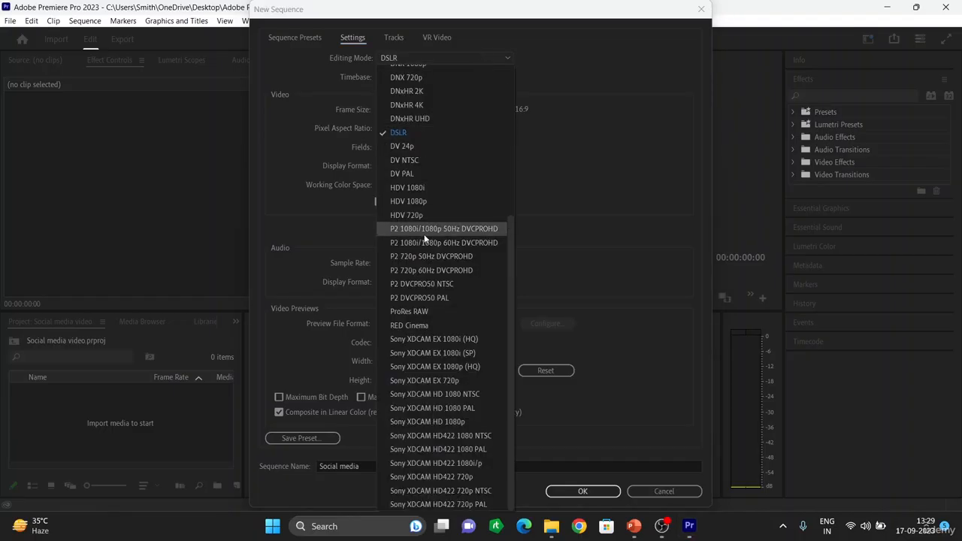
{"action": "left_click", "coordinate": [456, 54]}
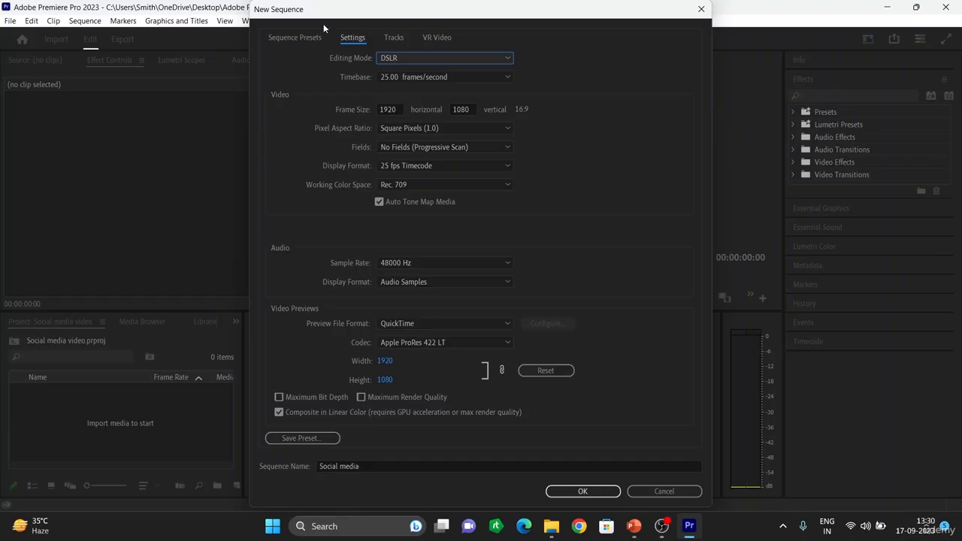
Step: Enter a frame width of 1080 and a frame height of 720
{"action": "left_click", "coordinate": [395, 108]}
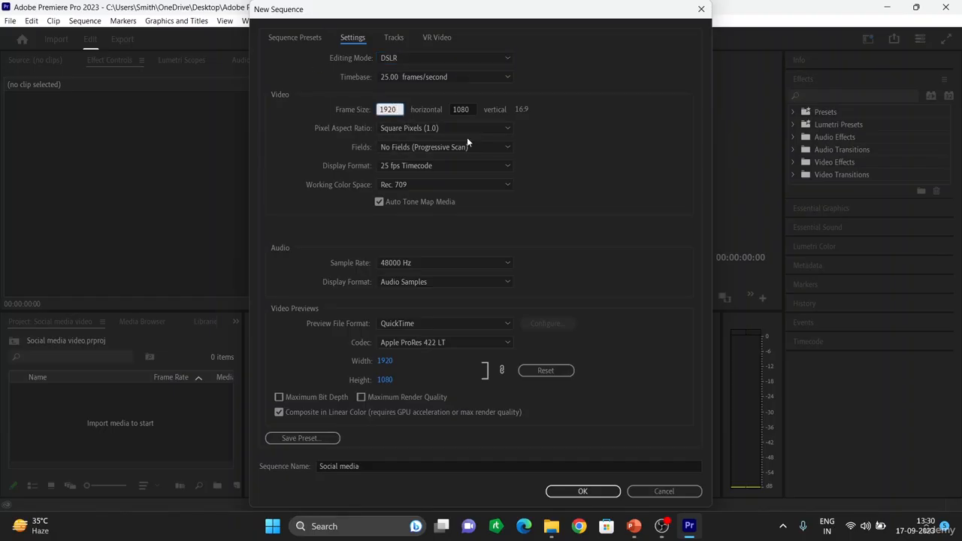
{"action": "key", "text": "BackSpace"}
{"action": "key", "text": "BackSpace"}
{"action": "key", "text": "BackSpace"}
{"action": "key", "text": "BackSpace"}
{"action": "type", "text": "1080"}
{"action": "left_click", "coordinate": [466, 109]}
{"action": "key", "text": "BackSpace"}
{"action": "key", "text": "BackSpace"}
{"action": "key", "text": "BackSpace"}
{"action": "key", "text": "BackSpace"}
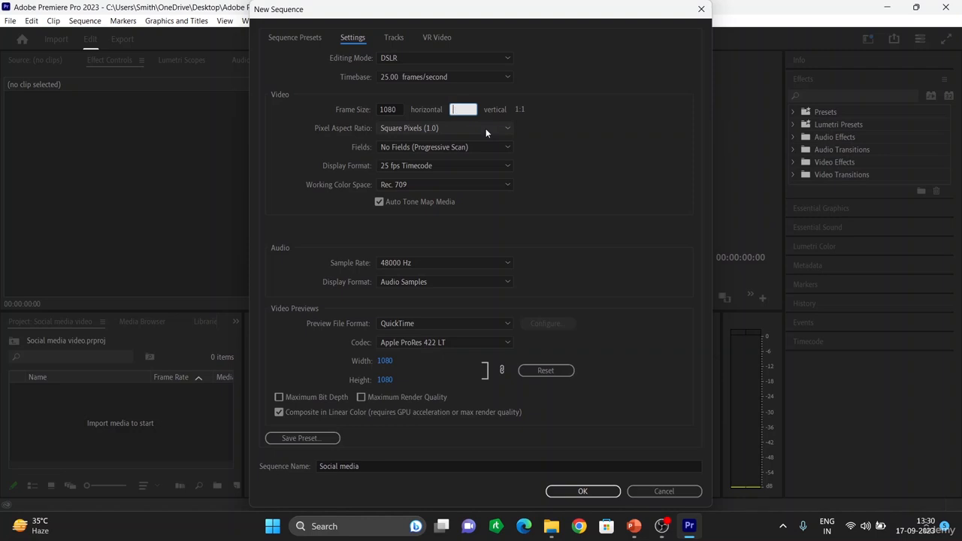
{"action": "type", "text": "720"}
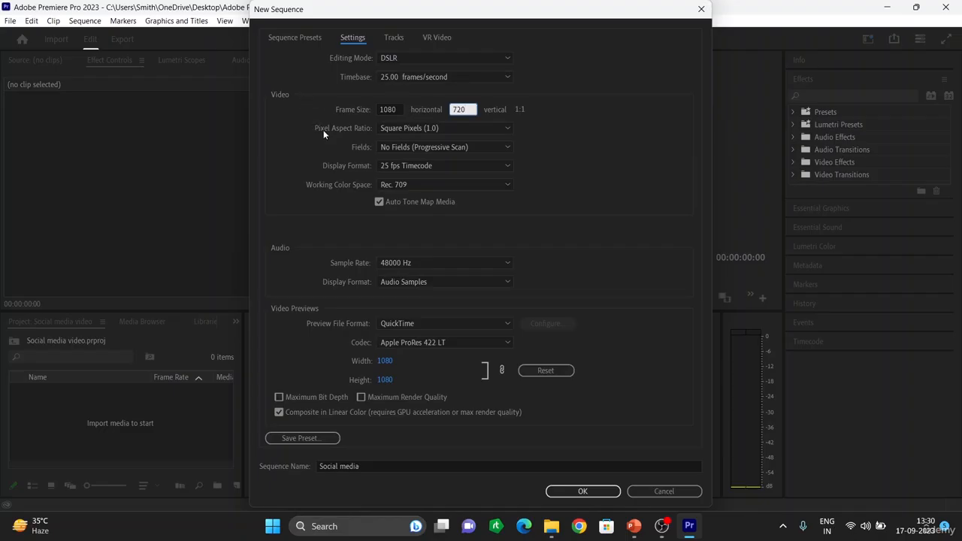
{"action": "left_click", "coordinate": [504, 110]}
Step: Correct the frame size to a square 1080 × 1080 (1:1)
{"action": "left_click", "coordinate": [393, 109]}
{"action": "key", "text": "BackSpace"}
{"action": "key", "text": "BackSpace"}
{"action": "key", "text": "BackSpace"}
{"action": "key", "text": "BackSpace"}
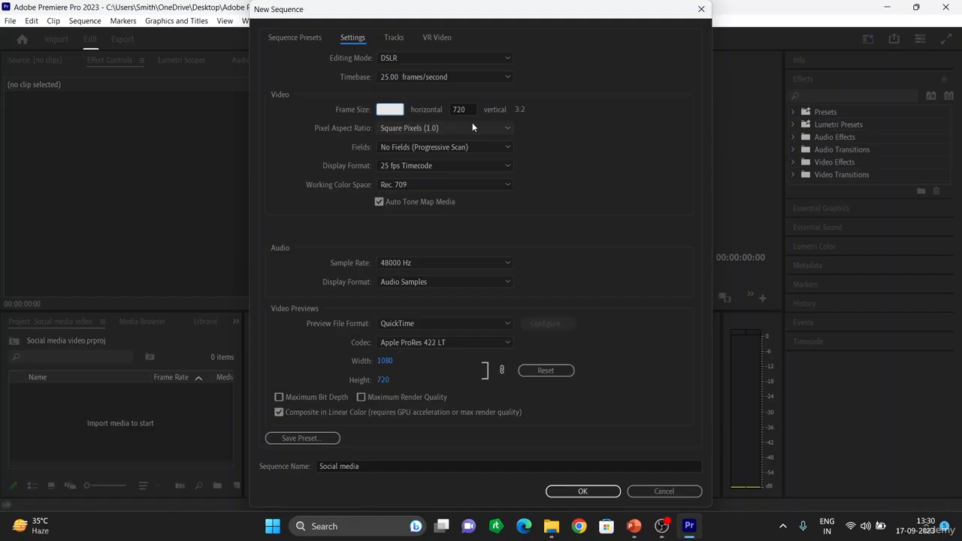
{"action": "type", "text": "1080"}
{"action": "left_click", "coordinate": [467, 110]}
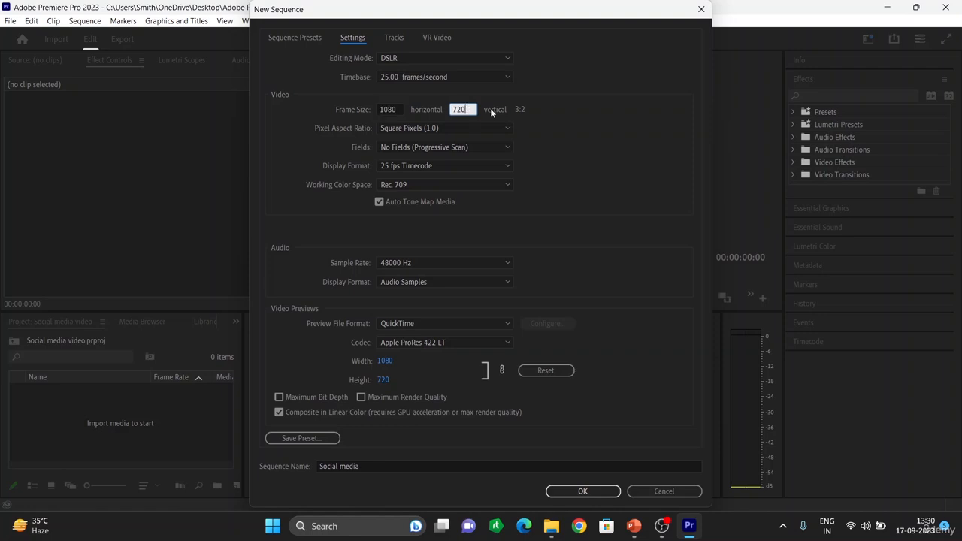
{"action": "key", "text": "BackSpace"}
{"action": "key", "text": "BackSpace"}
{"action": "key", "text": "BackSpace"}
{"action": "type", "text": "1080"}
{"action": "left_click", "coordinate": [588, 121]}
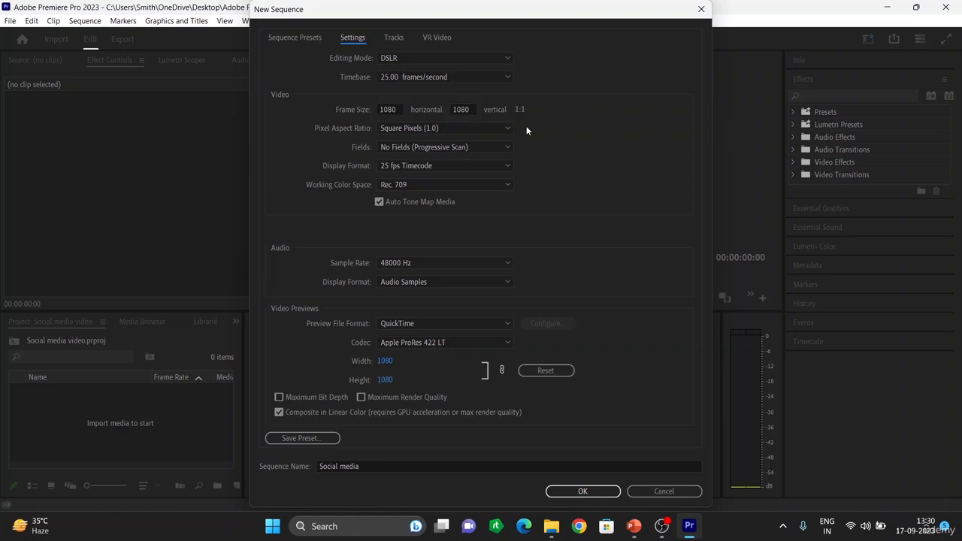
{"action": "left_click", "coordinate": [448, 128]}
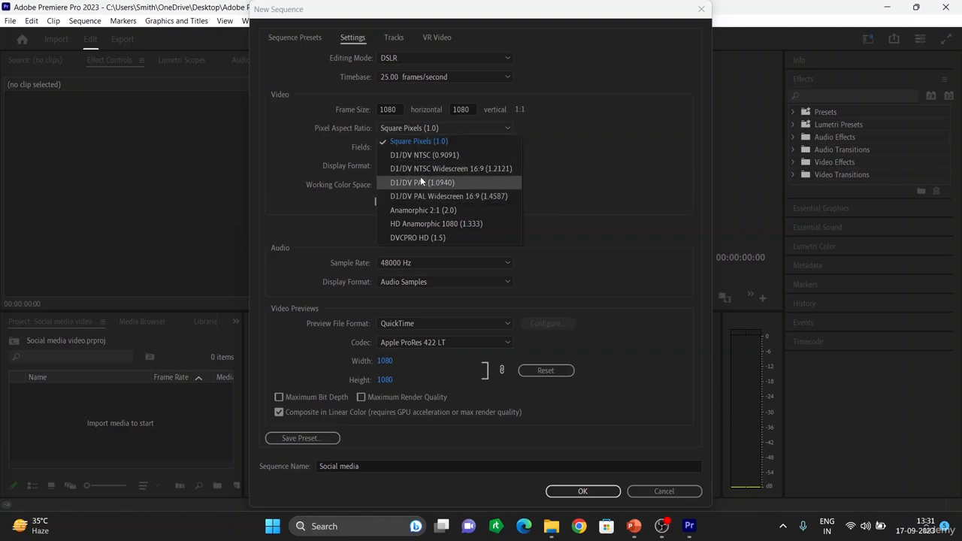
{"action": "left_click", "coordinate": [438, 142]}
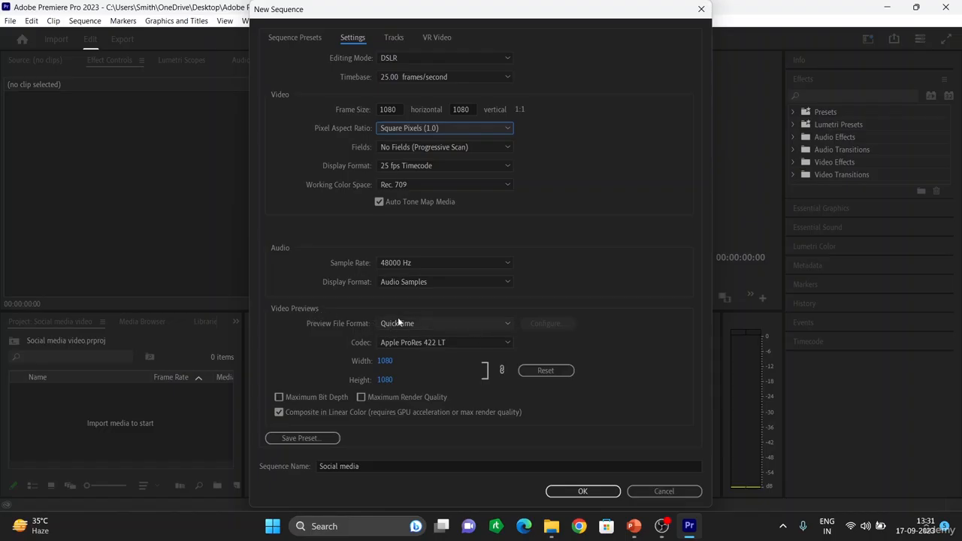
{"action": "left_click", "coordinate": [442, 321]}
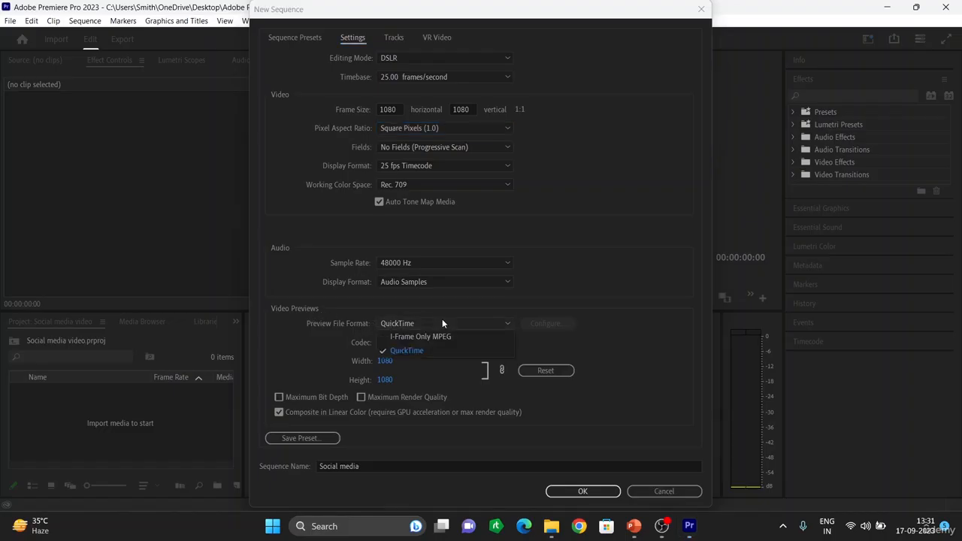
{"action": "left_click", "coordinate": [408, 350]}
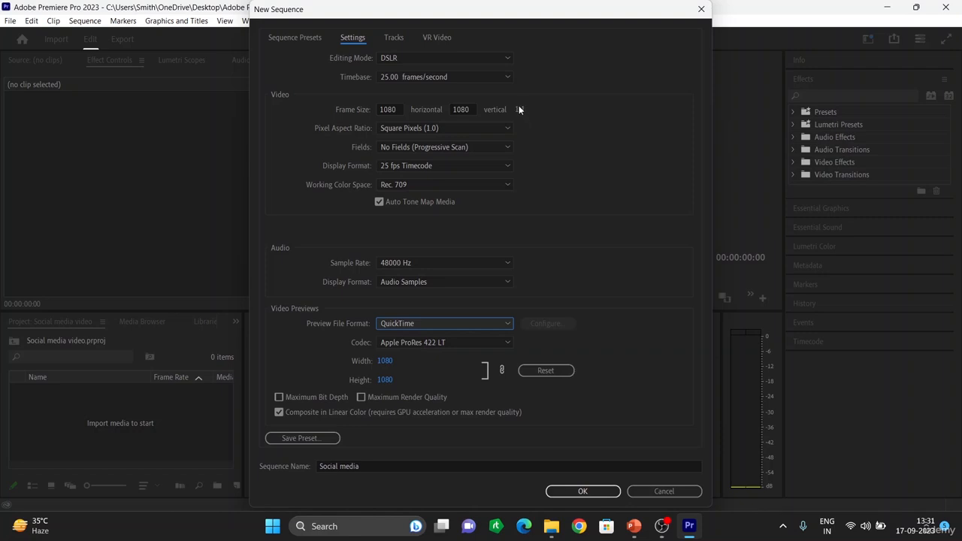
{"action": "left_click", "coordinate": [583, 492]}
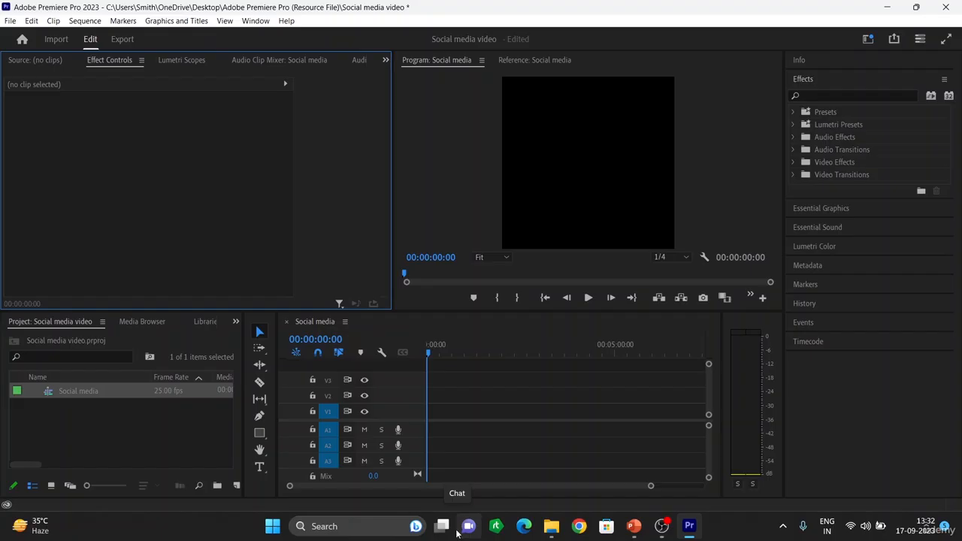
{"action": "left_click", "coordinate": [121, 416]}
{"action": "double_click", "coordinate": [120, 416]}
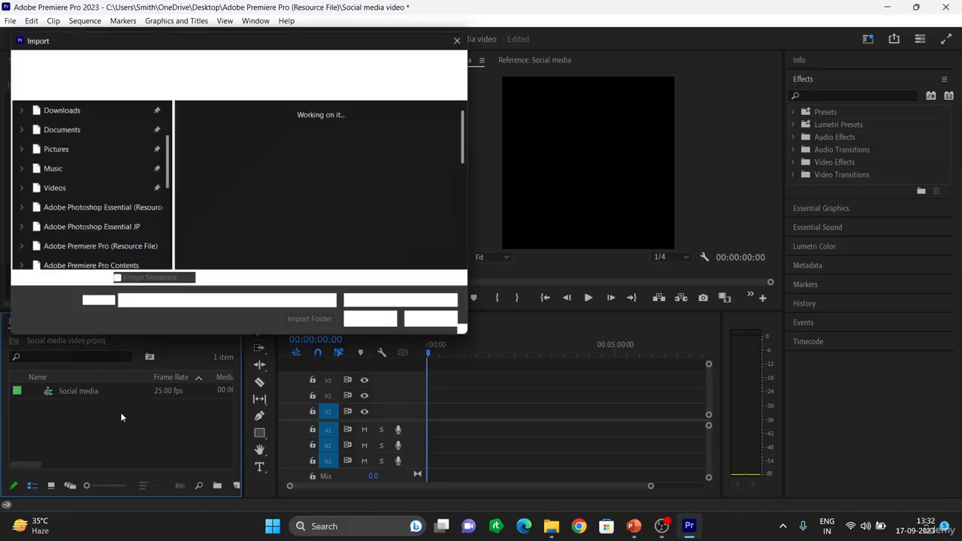
{"action": "scroll", "coordinate": [295, 172], "scroll_direction": "down", "scroll_amount": 5}
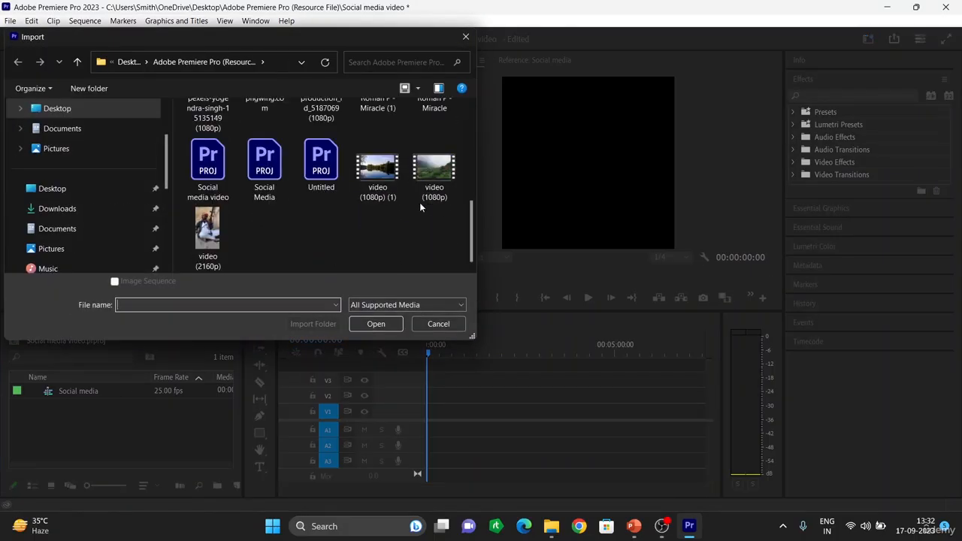
{"action": "scroll", "coordinate": [430, 180], "scroll_direction": "up", "scroll_amount": 3}
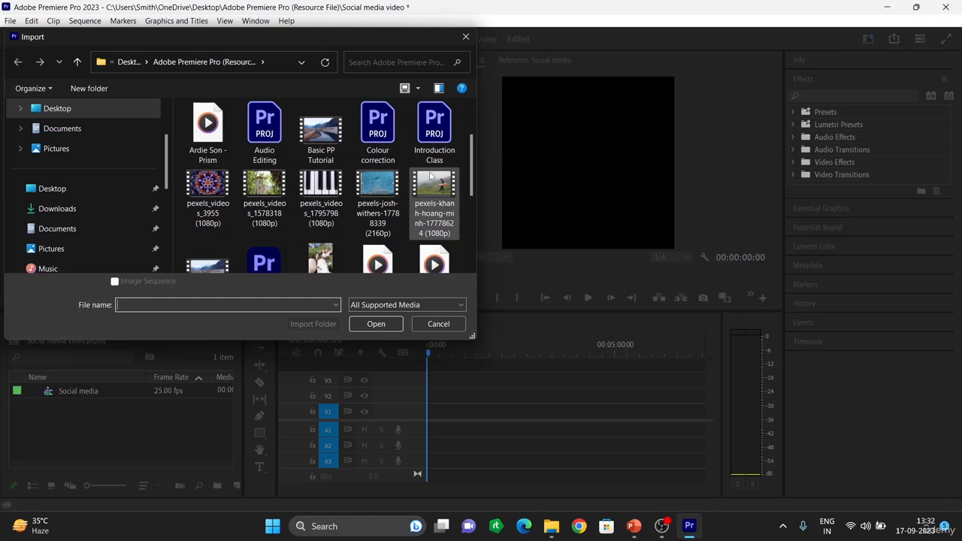
{"action": "left_click", "coordinate": [386, 179]}
{"action": "left_click", "coordinate": [376, 323]}
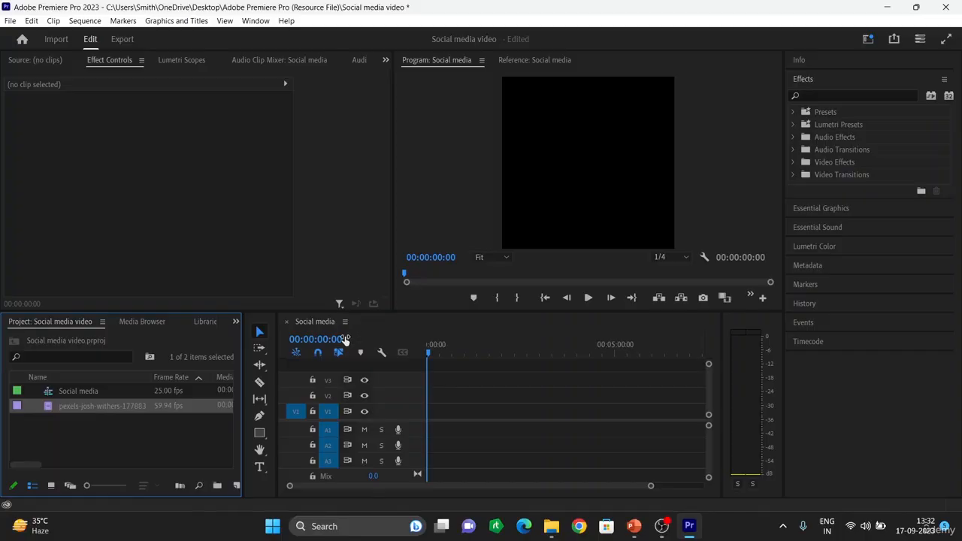
{"action": "left_click", "coordinate": [79, 410]}
{"action": "left_click", "coordinate": [136, 443]}
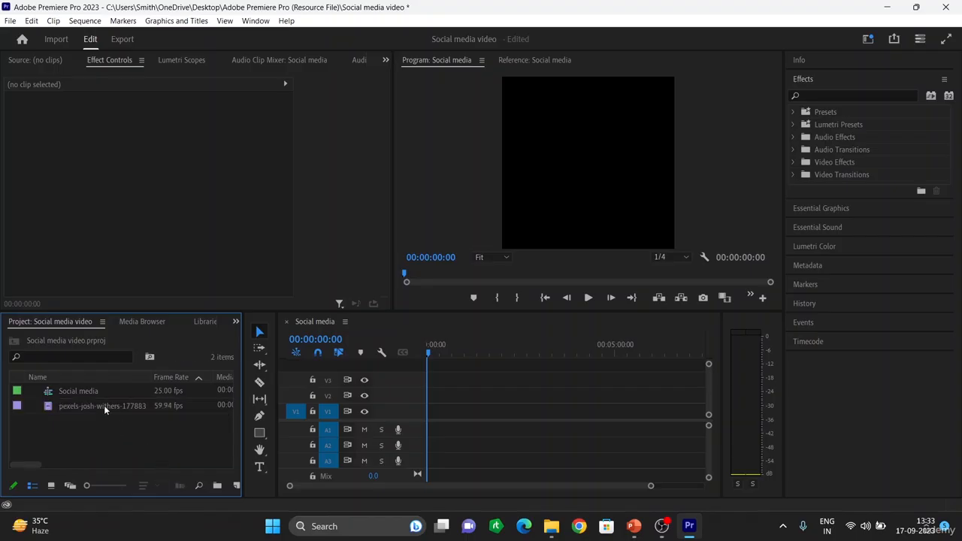
Step: Place the clip at the start of V1, keeping the square sequence settings, and switch to Chrome
{"action": "left_click_drag", "start_coordinate": [104, 405], "coordinate": [434, 416]}
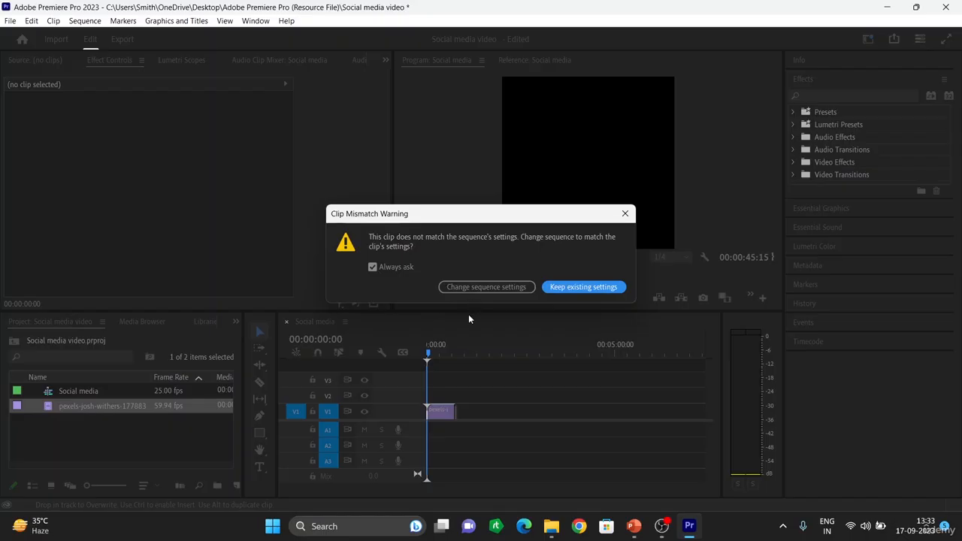
{"action": "left_click", "coordinate": [581, 287]}
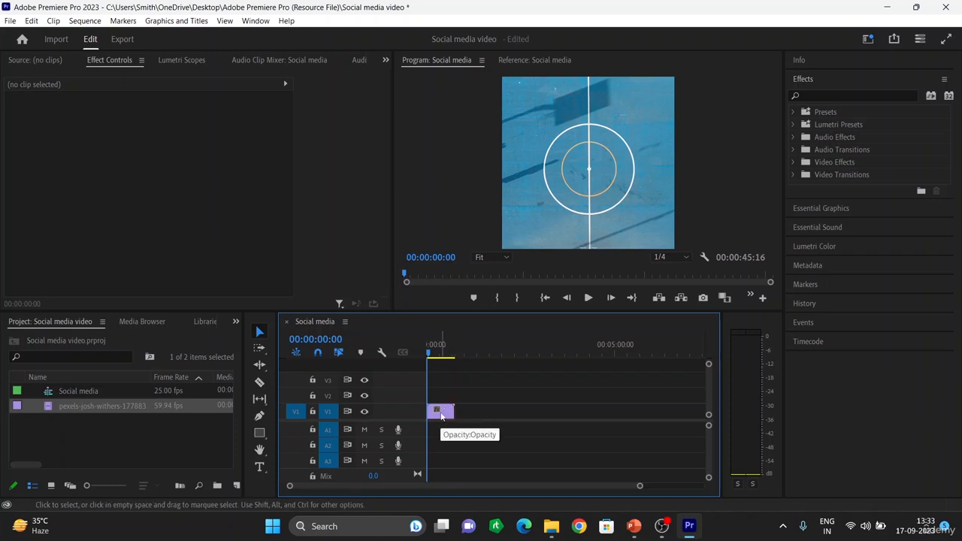
{"action": "key", "text": "equal"}
{"action": "key", "text": "equal"}
{"action": "key", "text": "equal"}
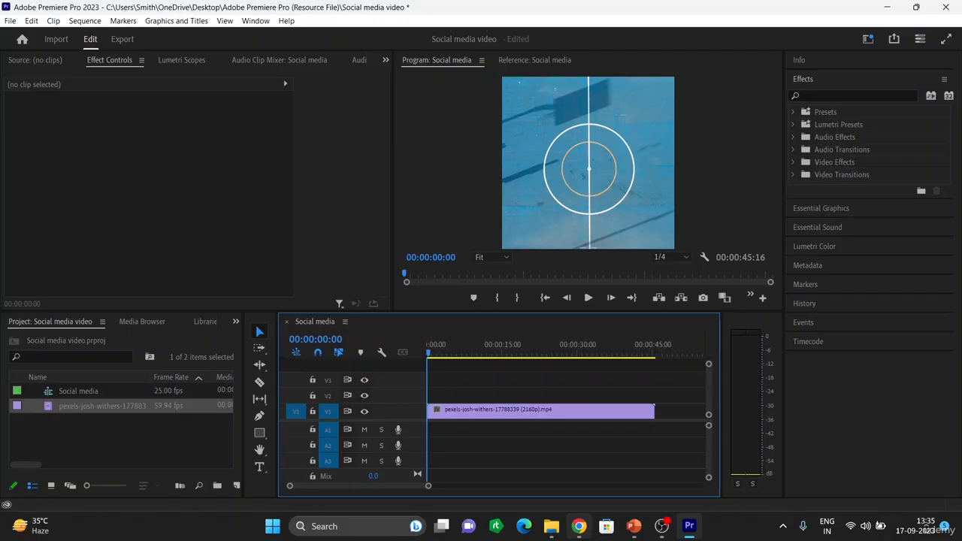
{"action": "left_click", "coordinate": [579, 526]}
Step: Search Google for 'video duration in facebook', replacing the earlier Instagram query
{"action": "left_click", "coordinate": [457, 269]}
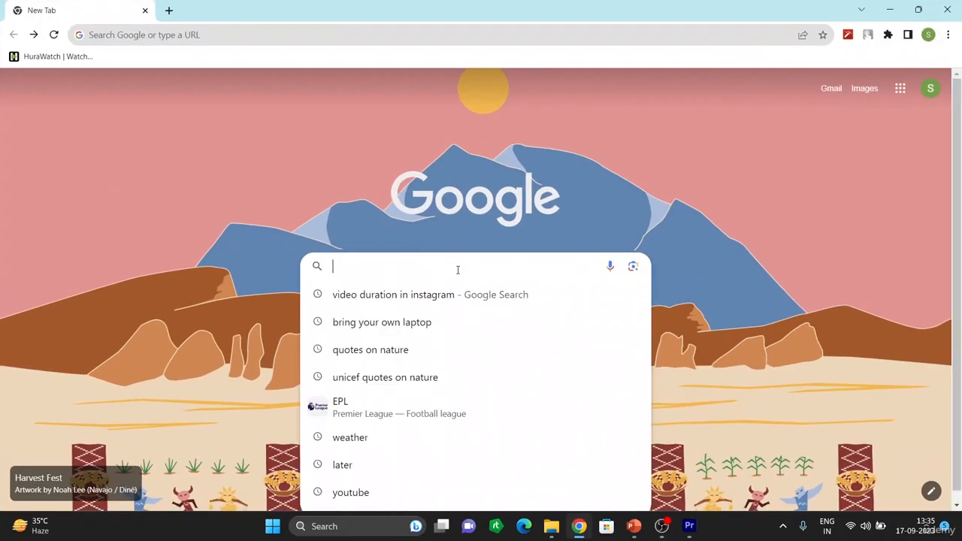
{"action": "left_click", "coordinate": [362, 285]}
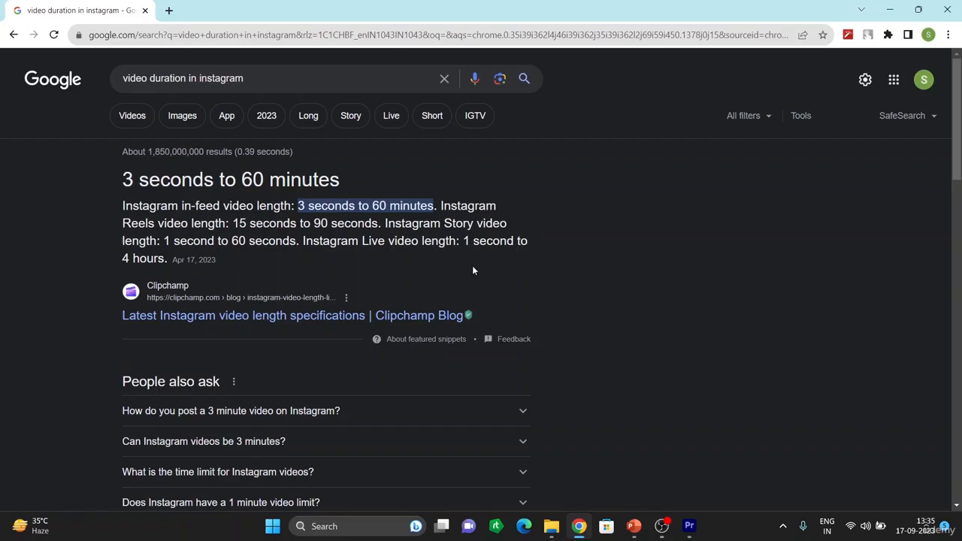
{"action": "left_click", "coordinate": [252, 78]}
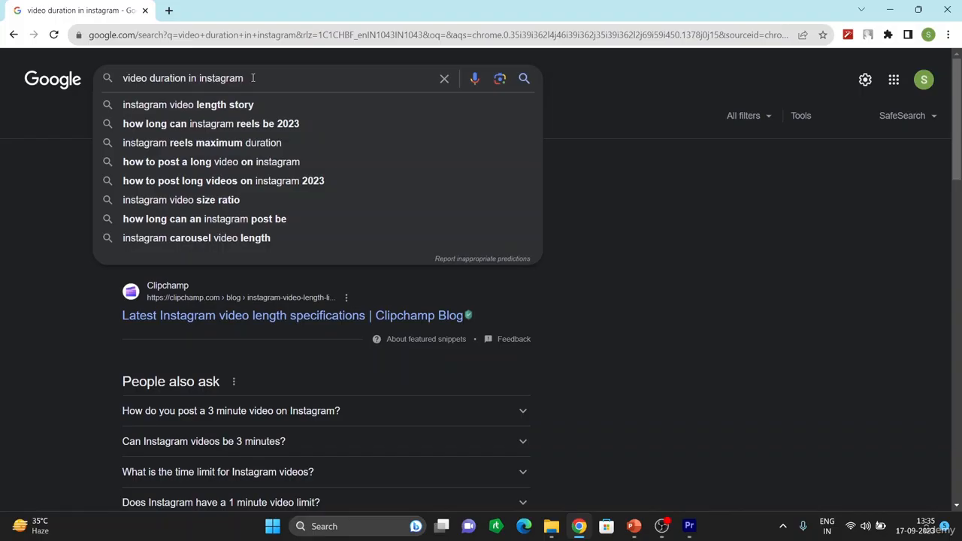
{"action": "key", "text": "BackSpace"}
{"action": "key", "text": "BackSpace"}
{"action": "key", "text": "BackSpace"}
{"action": "key", "text": "BackSpace"}
{"action": "key", "text": "BackSpace"}
{"action": "key", "text": "BackSpace"}
{"action": "key", "text": "BackSpace"}
{"action": "key", "text": "BackSpace"}
{"action": "key", "text": "BackSpace"}
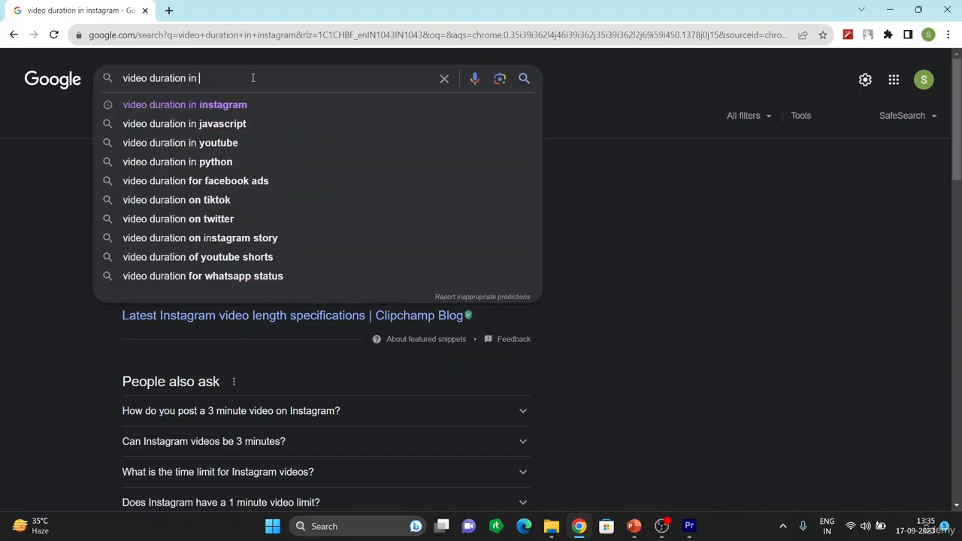
{"action": "type", "text": "fac"}
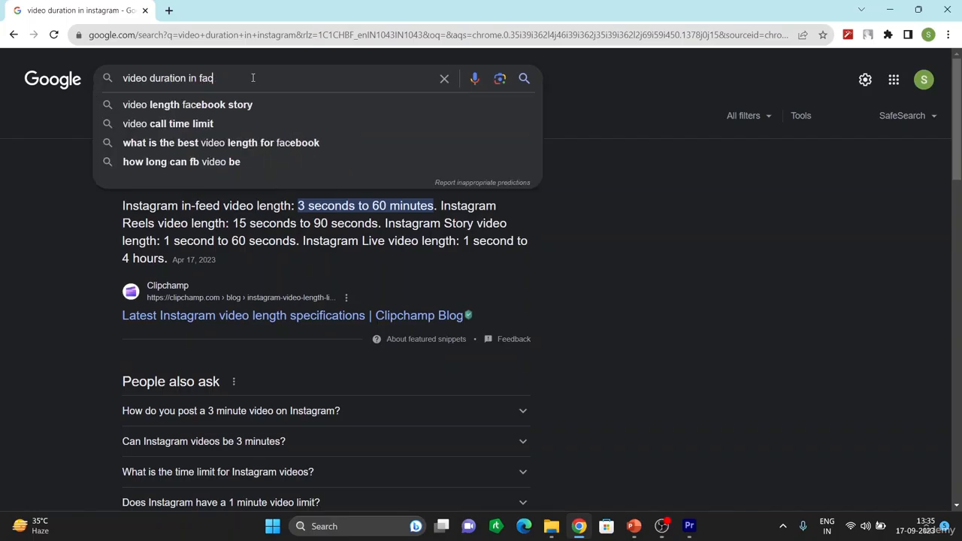
{"action": "type", "text": "ebo"}
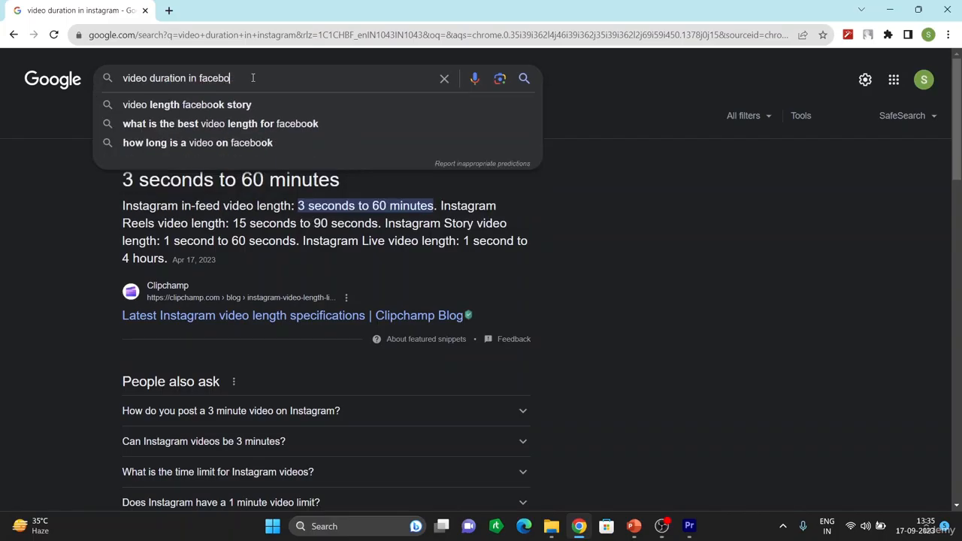
{"action": "type", "text": "ok"}
{"action": "key", "text": "Return"}
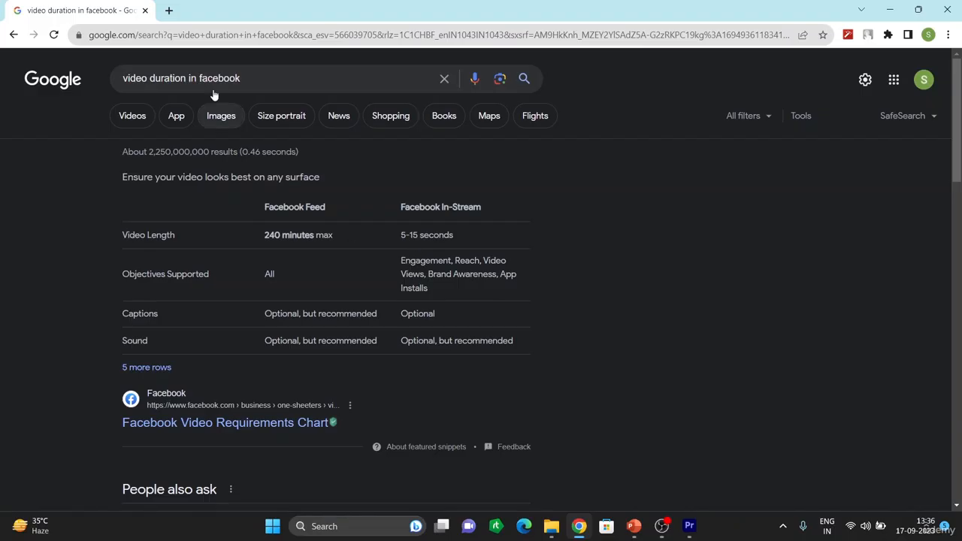
Step: Search 'video duration in twitter', then return to Premiere Pro
{"action": "left_click", "coordinate": [247, 78]}
{"action": "key", "text": "BackSpace"}
{"action": "key", "text": "BackSpace"}
{"action": "key", "text": "BackSpace"}
{"action": "key", "text": "BackSpace"}
{"action": "key", "text": "BackSpace"}
{"action": "key", "text": "BackSpace"}
{"action": "key", "text": "BackSpace"}
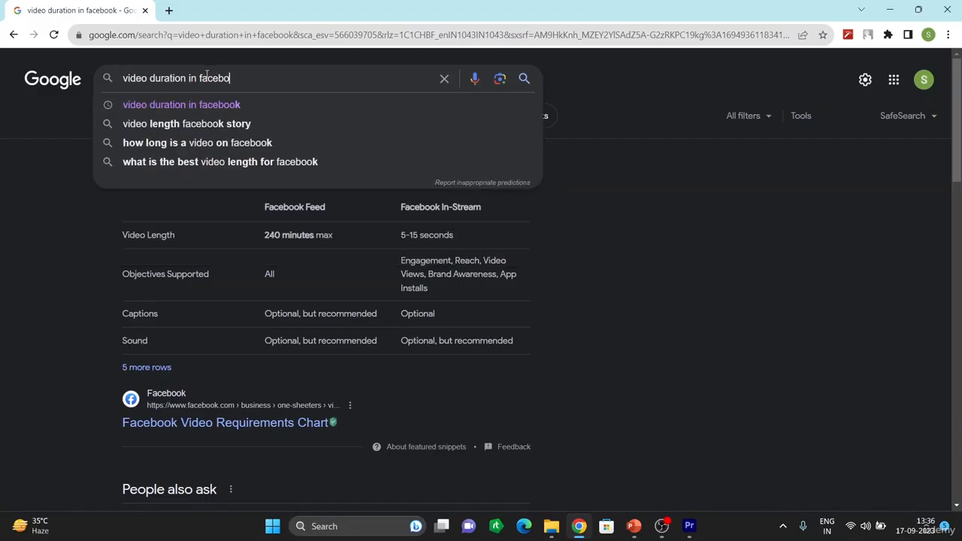
{"action": "key", "text": "BackSpace"}
{"action": "type", "text": "t"}
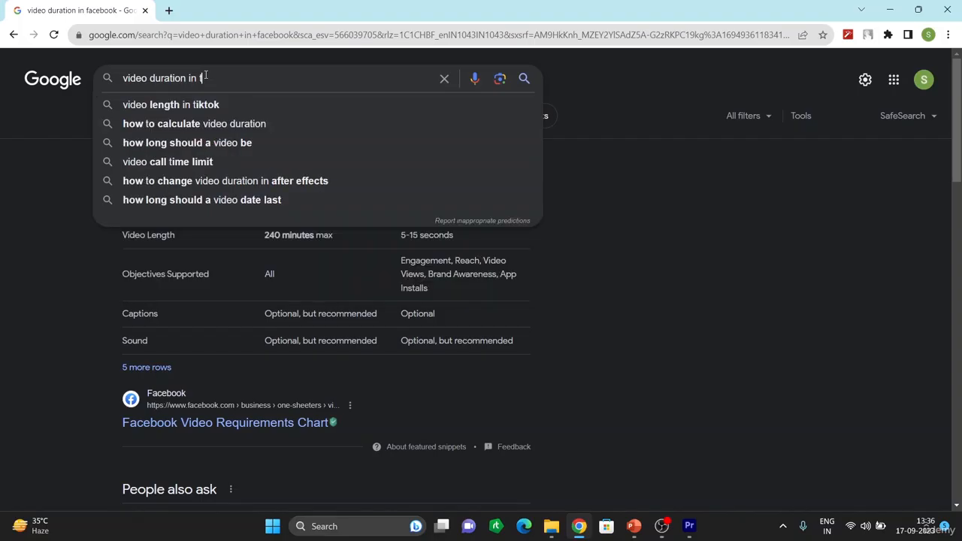
{"action": "type", "text": "witter"}
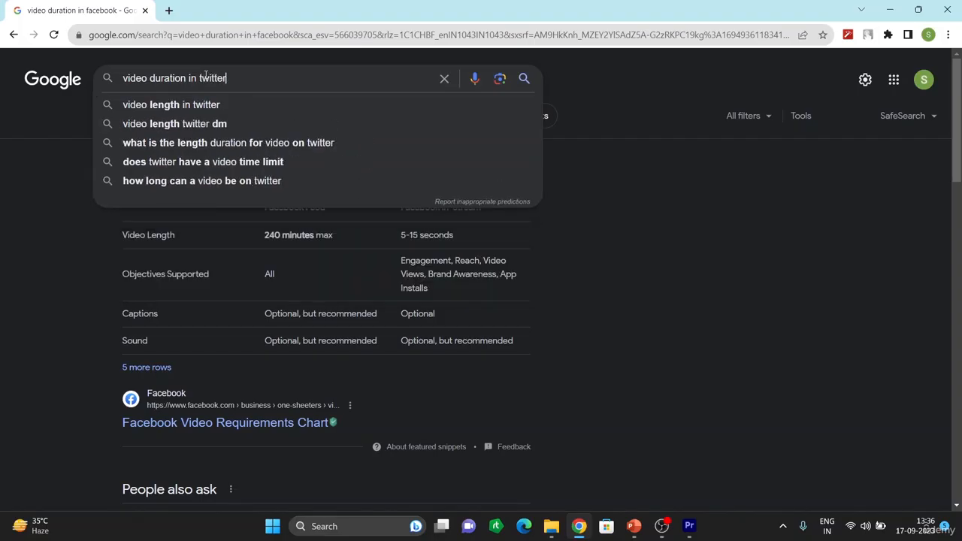
{"action": "key", "text": "Return"}
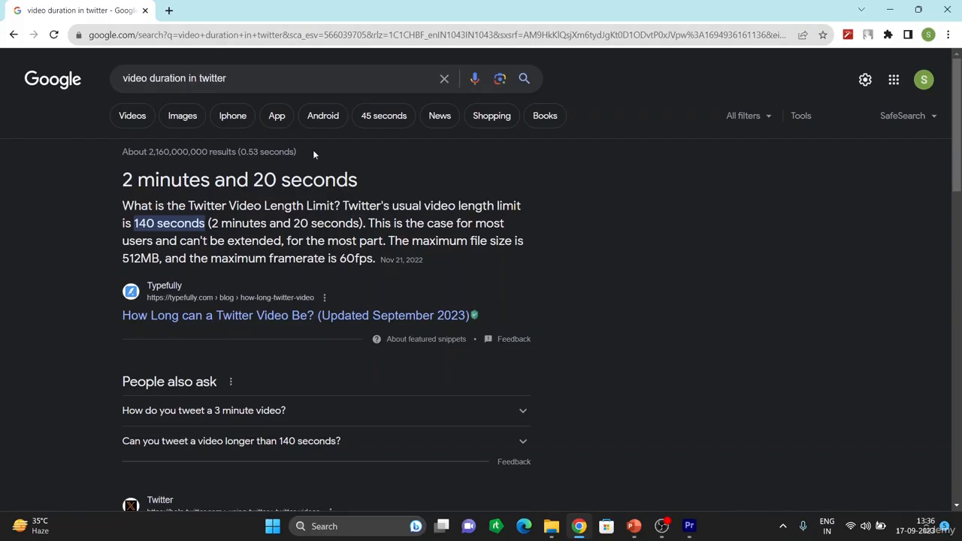
{"action": "left_click", "coordinate": [689, 526]}
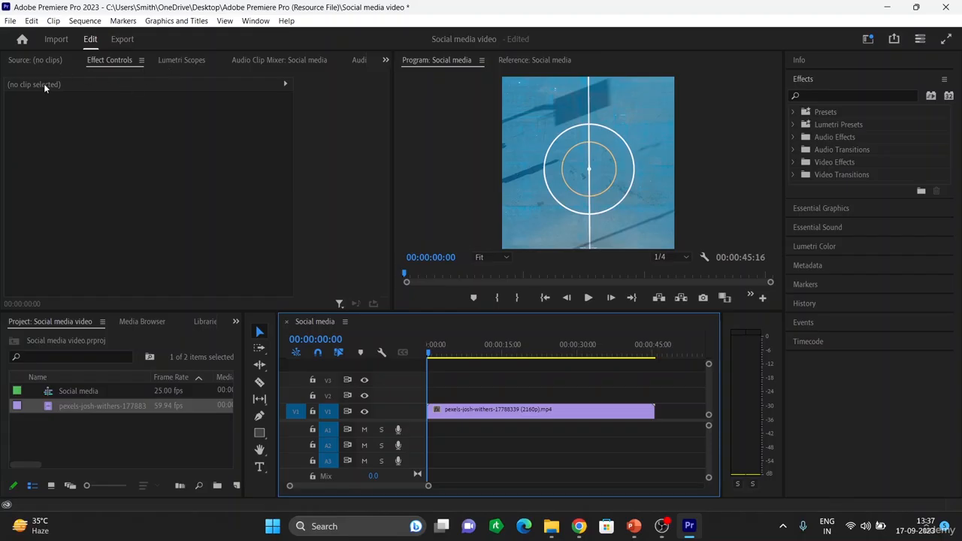
Step: Open the Effect Controls panel menu
{"action": "left_click", "coordinate": [140, 61]}
Step: Switch the panel group to the empty Source monitor and restore the full workspace layout
{"action": "left_click", "coordinate": [117, 65]}
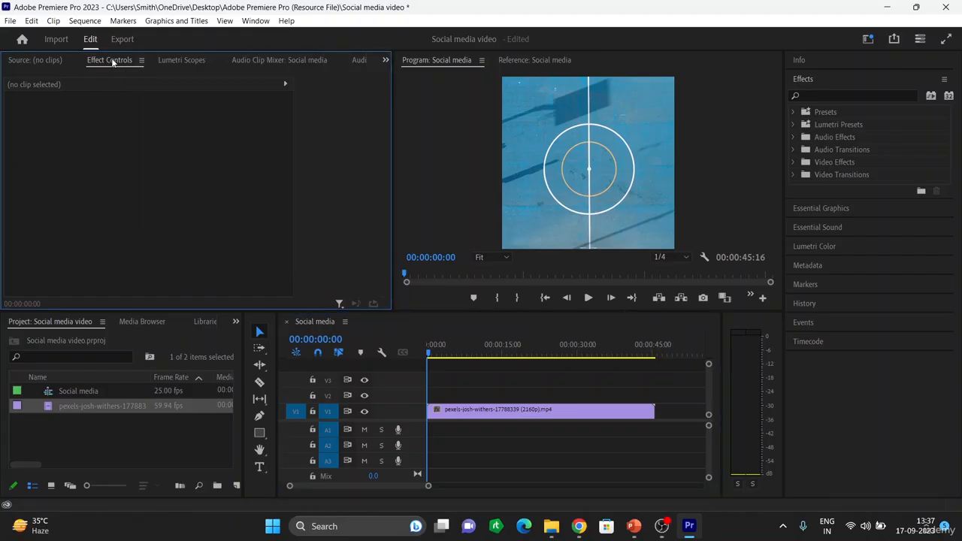
{"action": "double_click", "coordinate": [113, 63]}
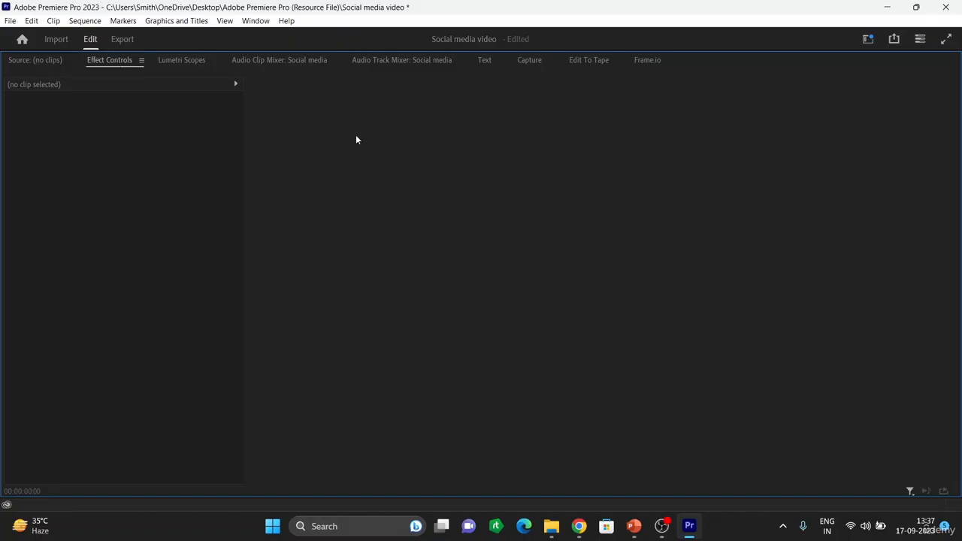
{"action": "left_click", "coordinate": [170, 61]}
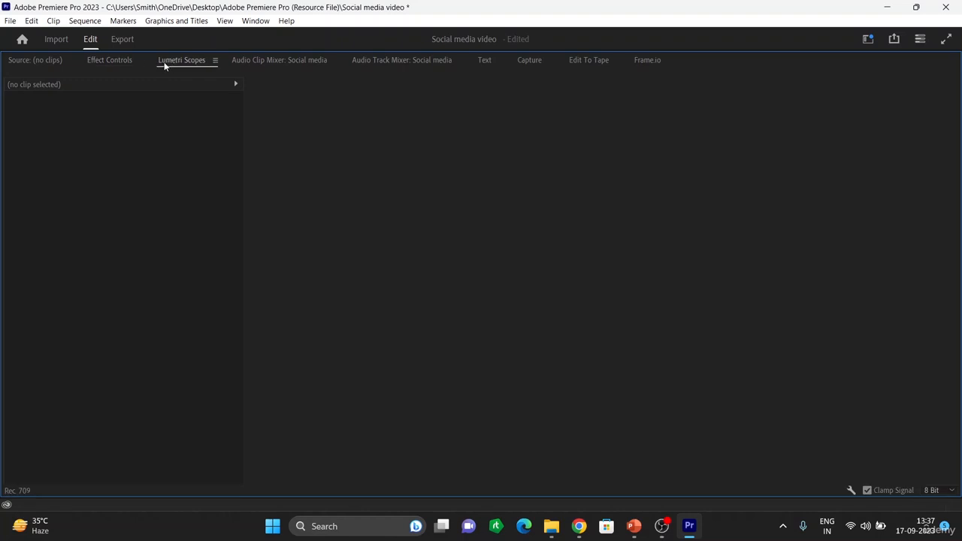
{"action": "left_click", "coordinate": [124, 60]}
{"action": "left_click", "coordinate": [32, 63]}
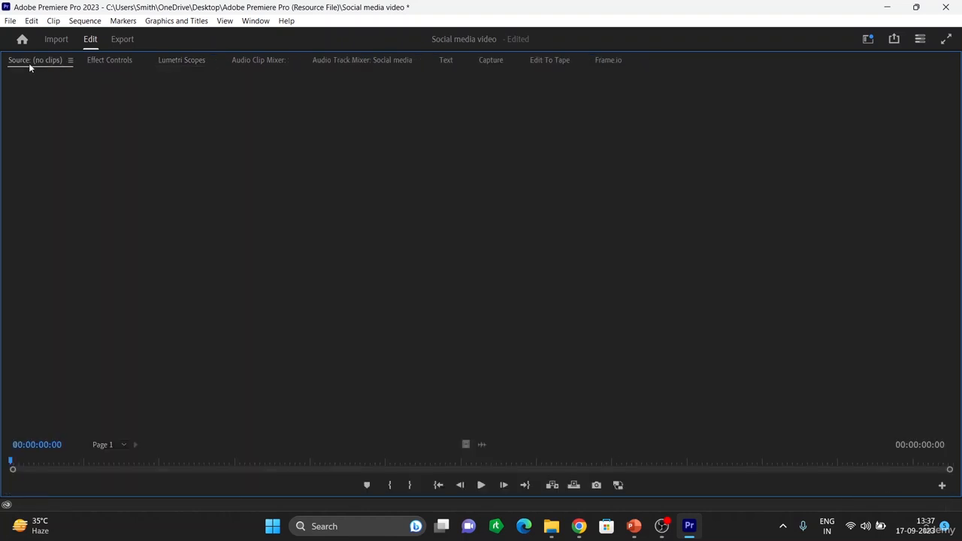
{"action": "double_click", "coordinate": [29, 63]}
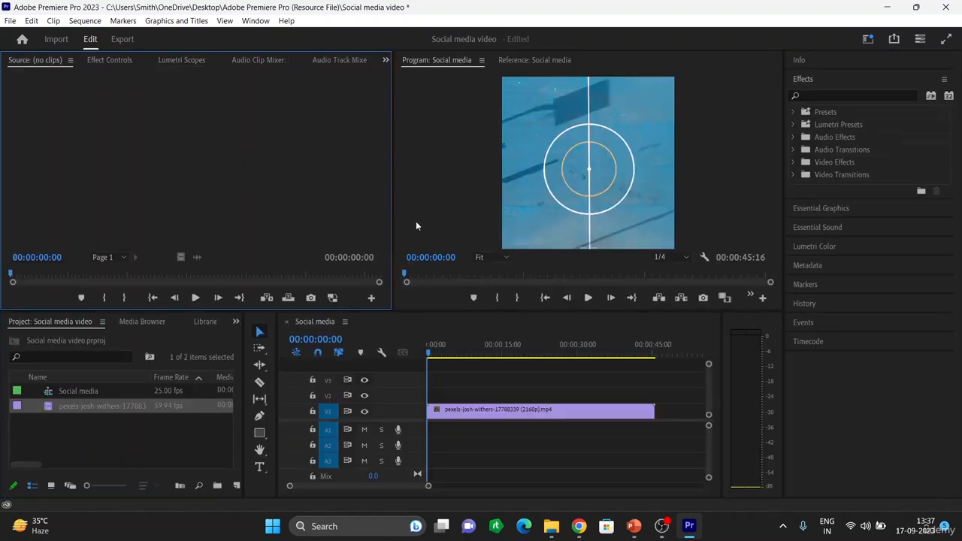
Step: Select the court clip on V1 and show its Motion settings: Position 540/540, Scale 100
{"action": "left_click", "coordinate": [534, 413]}
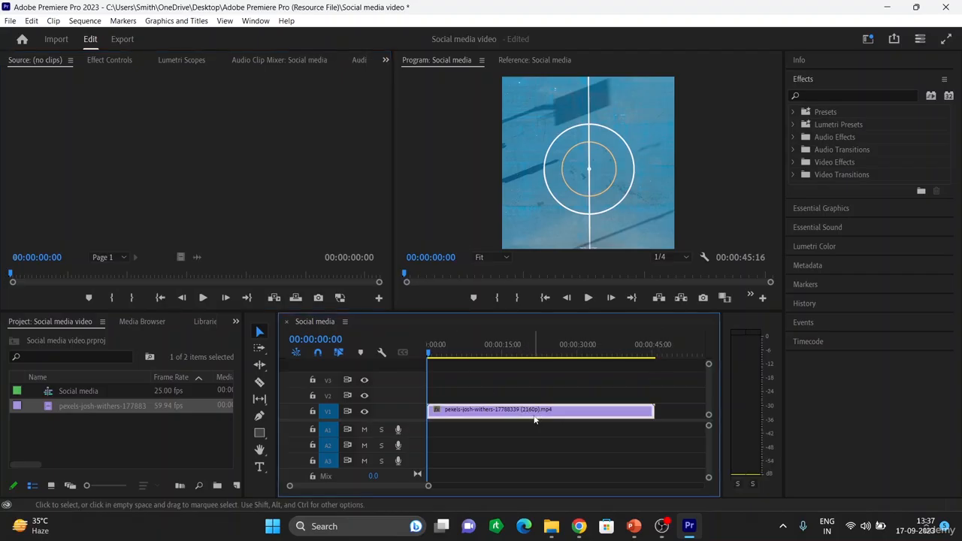
{"action": "left_click", "coordinate": [105, 60]}
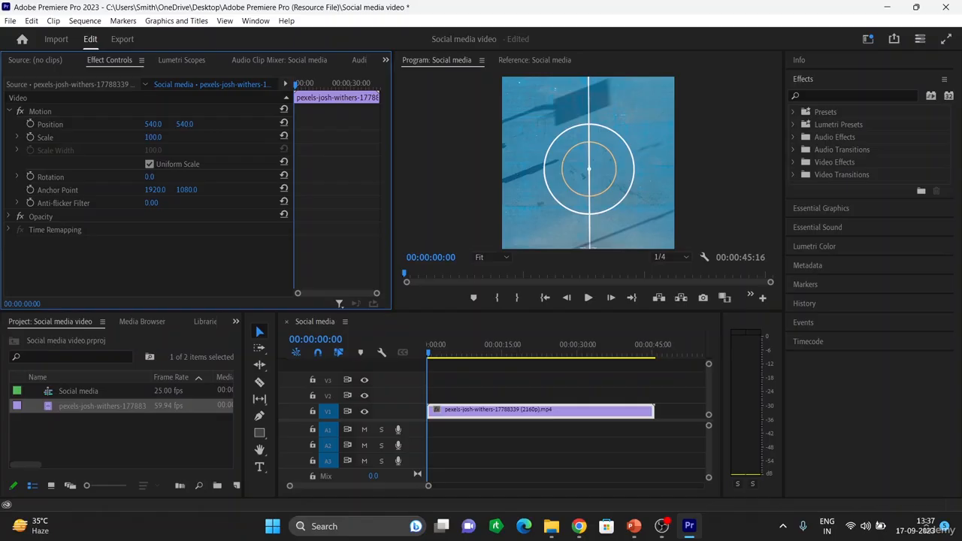
{"action": "left_click_drag", "start_coordinate": [154, 124], "coordinate": [267, 124]}
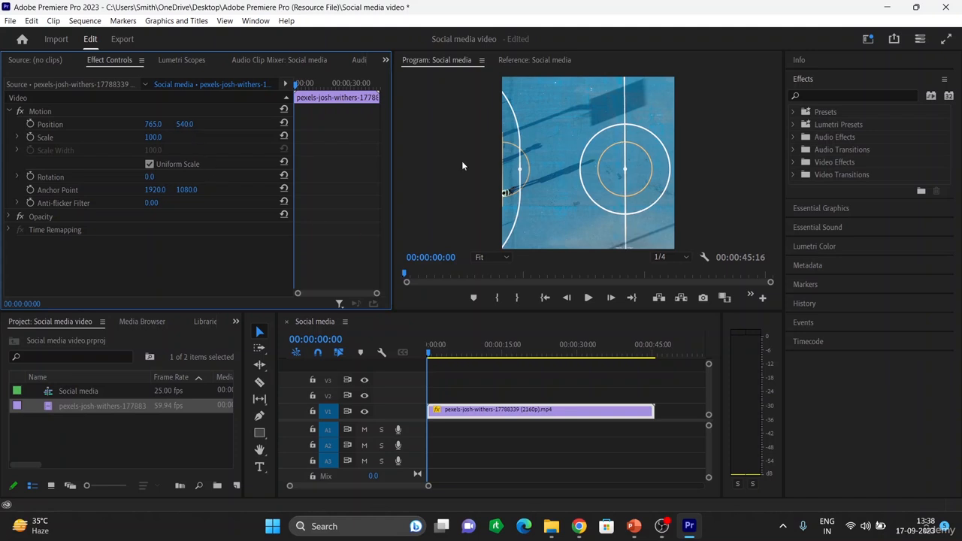
{"action": "left_click_drag", "start_coordinate": [182, 124], "coordinate": [278, 123]}
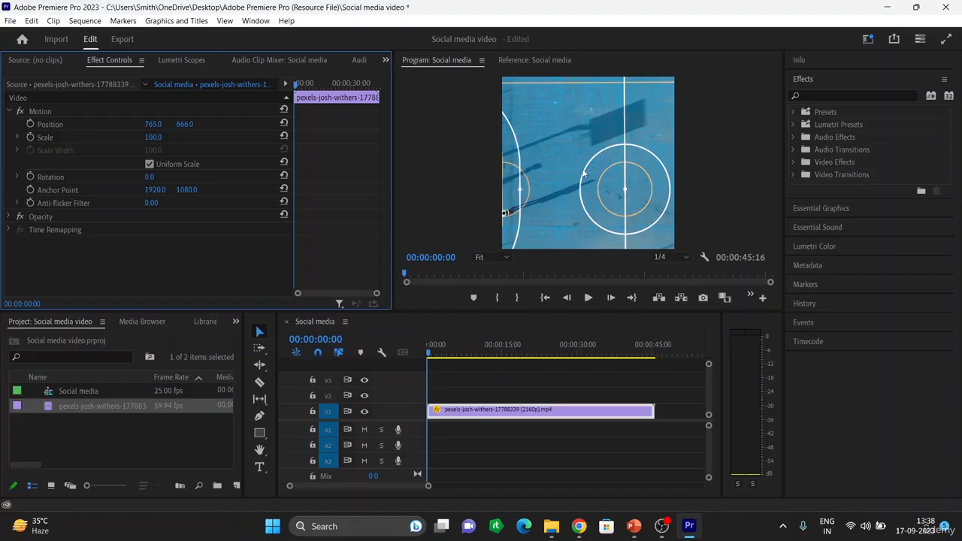
{"action": "left_click", "coordinate": [284, 123]}
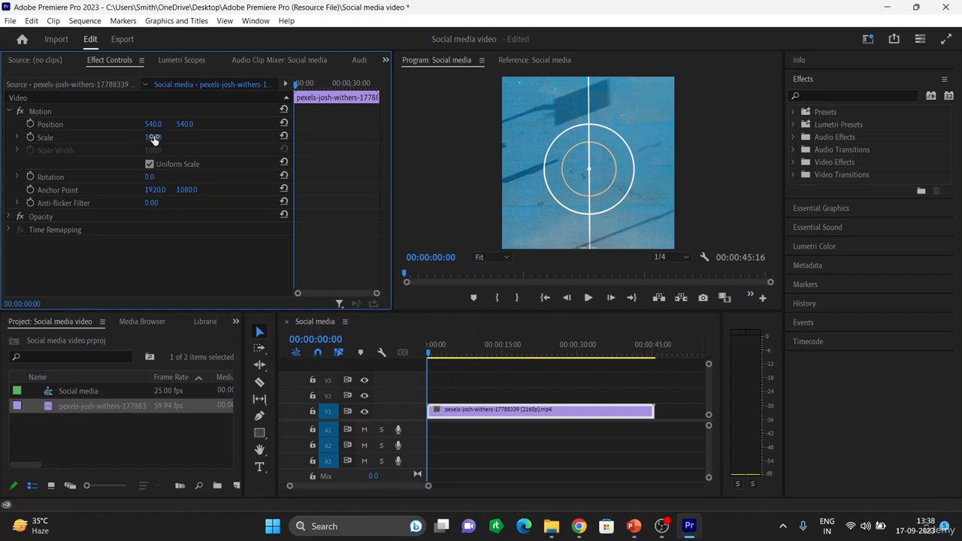
Step: Shrink the court clip's scale to 35 and set its rotation to 12°
{"action": "left_click_drag", "start_coordinate": [155, 141], "coordinate": [106, 140]}
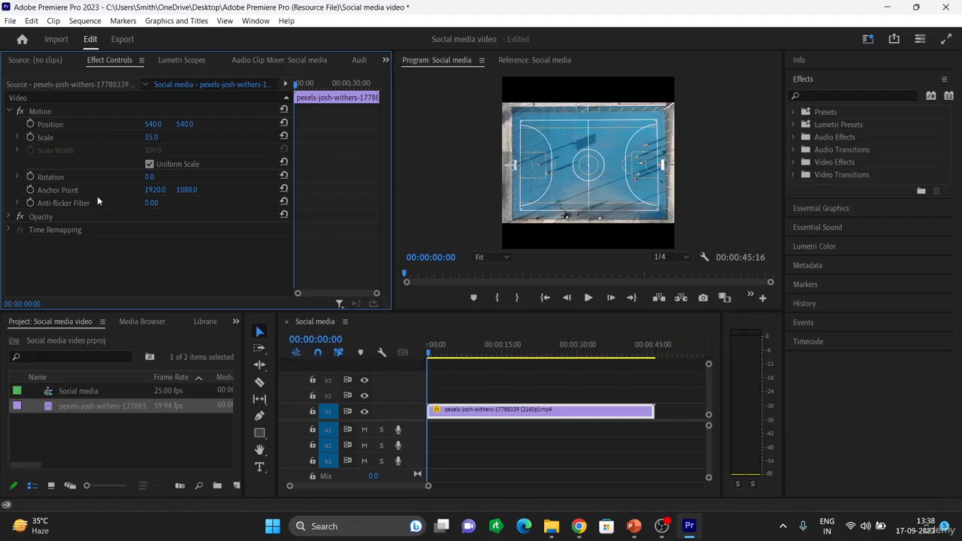
{"action": "left_click", "coordinate": [146, 178]}
{"action": "type", "text": "12"}
{"action": "key", "text": "Return"}
Step: Rotate the clip further, to about 74° and past 90°, then enter exactly 90°
{"action": "left_click_drag", "start_coordinate": [153, 178], "coordinate": [197, 177]}
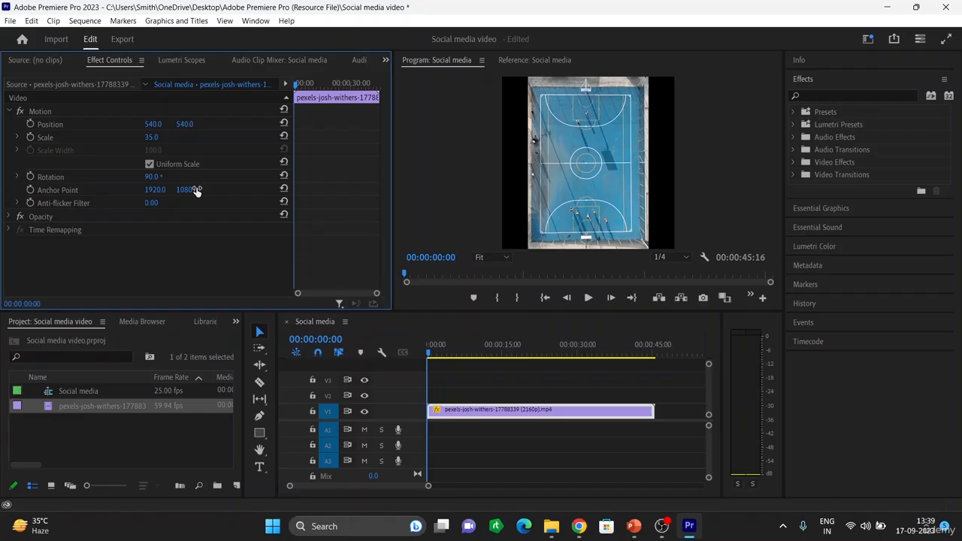
{"action": "left_click_drag", "start_coordinate": [148, 177], "coordinate": [115, 172]}
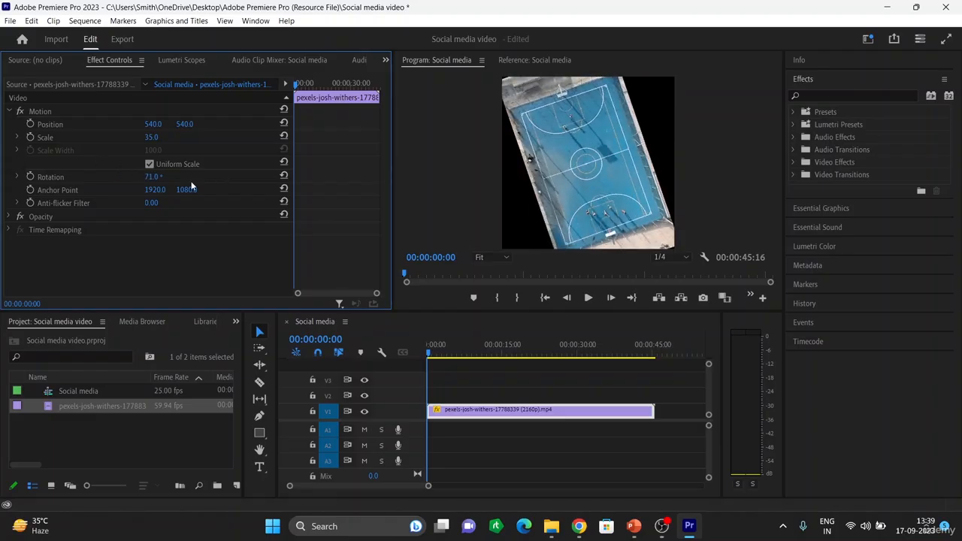
{"action": "left_click", "coordinate": [154, 176]}
{"action": "key", "text": "BackSpace"}
{"action": "key", "text": "BackSpace"}
{"action": "key", "text": "BackSpace"}
{"action": "key", "text": "BackSpace"}
{"action": "type", "text": "90"}
{"action": "key", "text": "Return"}
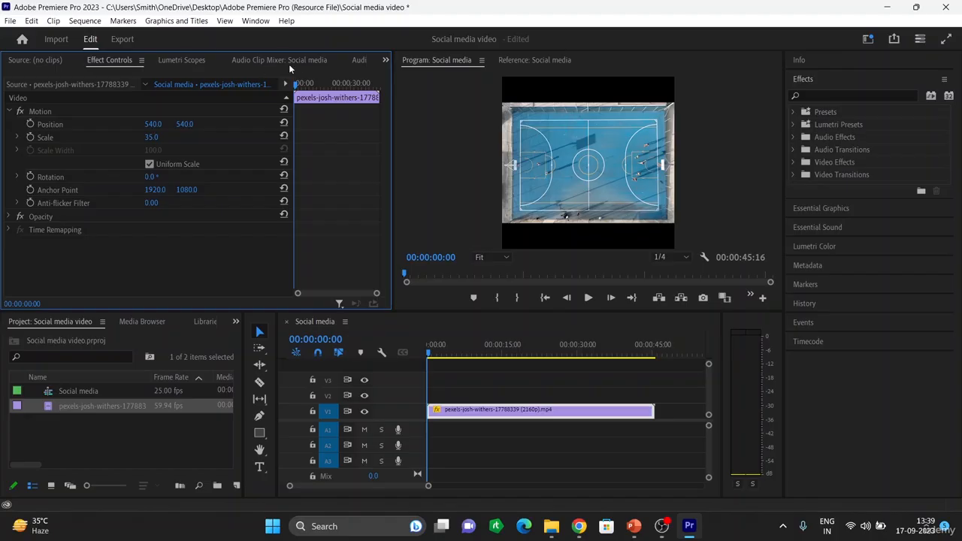
{"action": "left_click", "coordinate": [385, 60]}
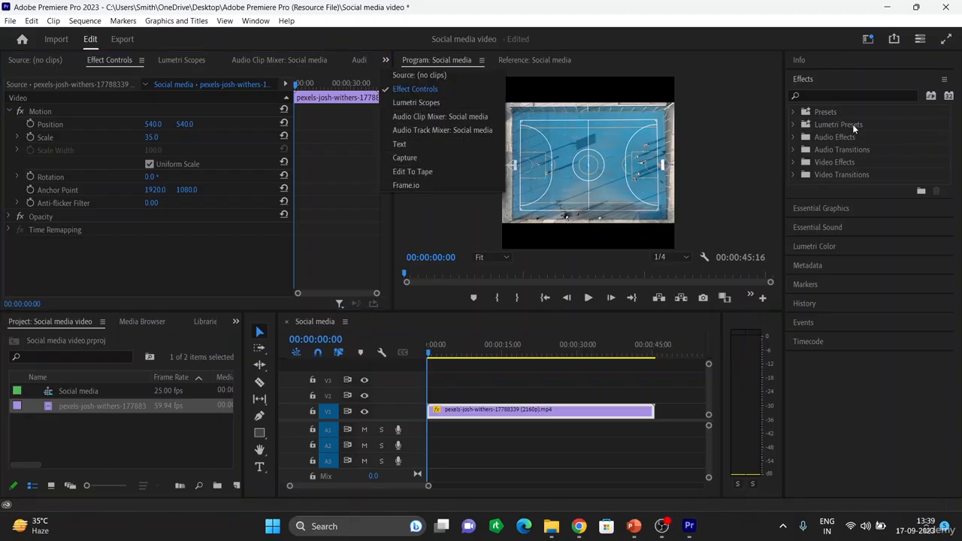
{"action": "left_click", "coordinate": [824, 246]}
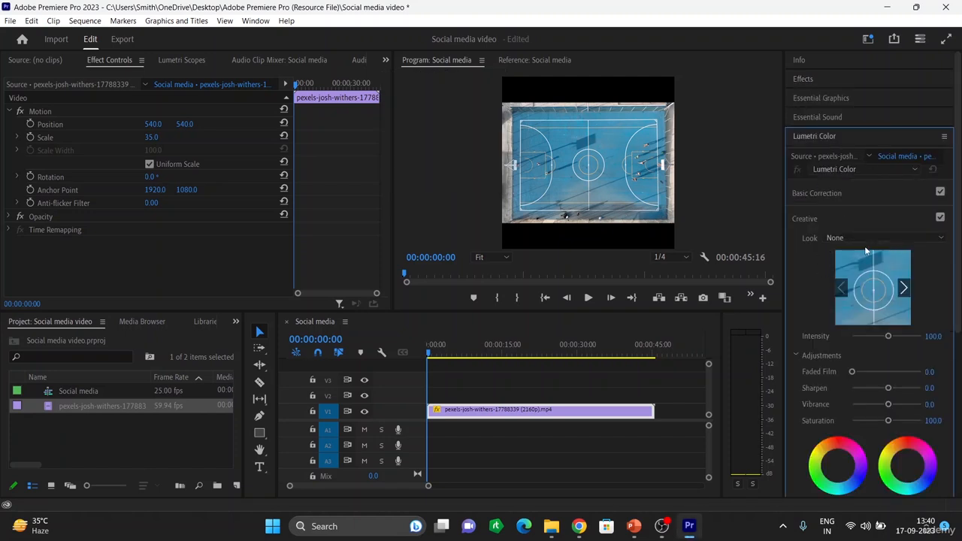
{"action": "left_click", "coordinate": [801, 78]}
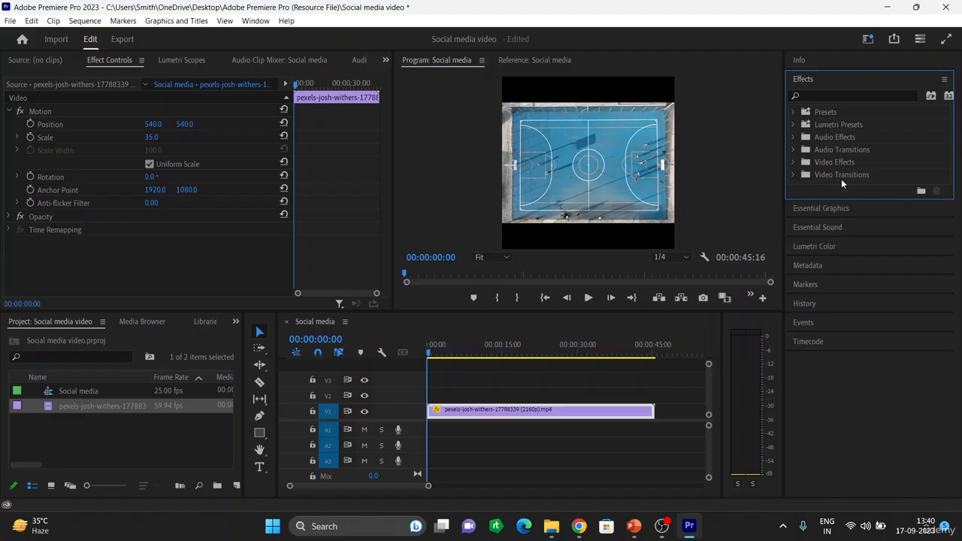
{"action": "left_click", "coordinate": [797, 161]}
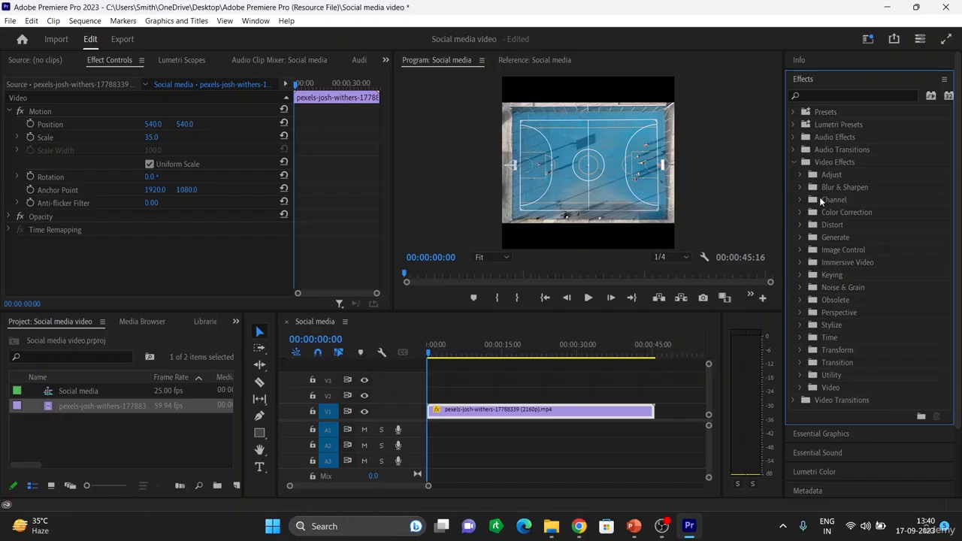
Step: Apply an Additive Dissolve from Video Transitions > Dissolve to the court clip's start
{"action": "left_click", "coordinate": [795, 163]}
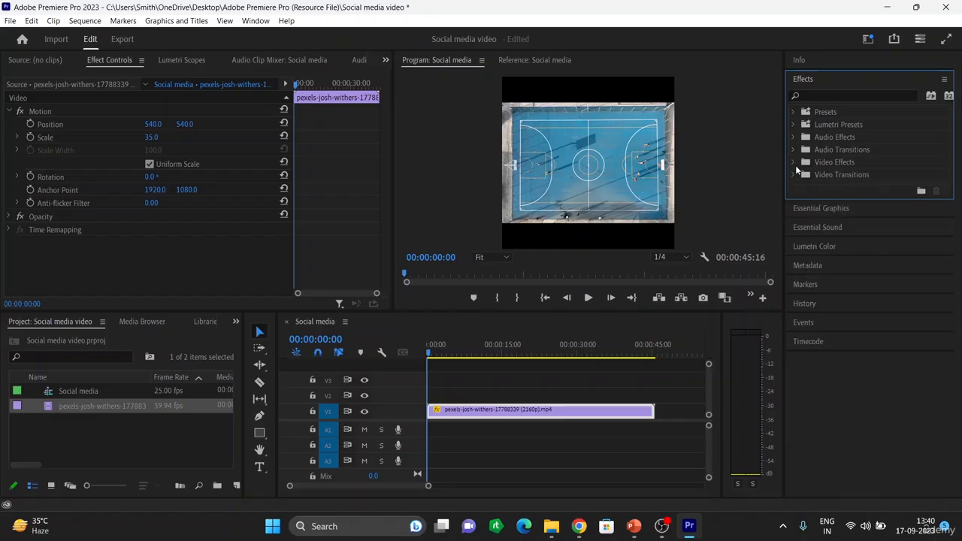
{"action": "left_click", "coordinate": [793, 174]}
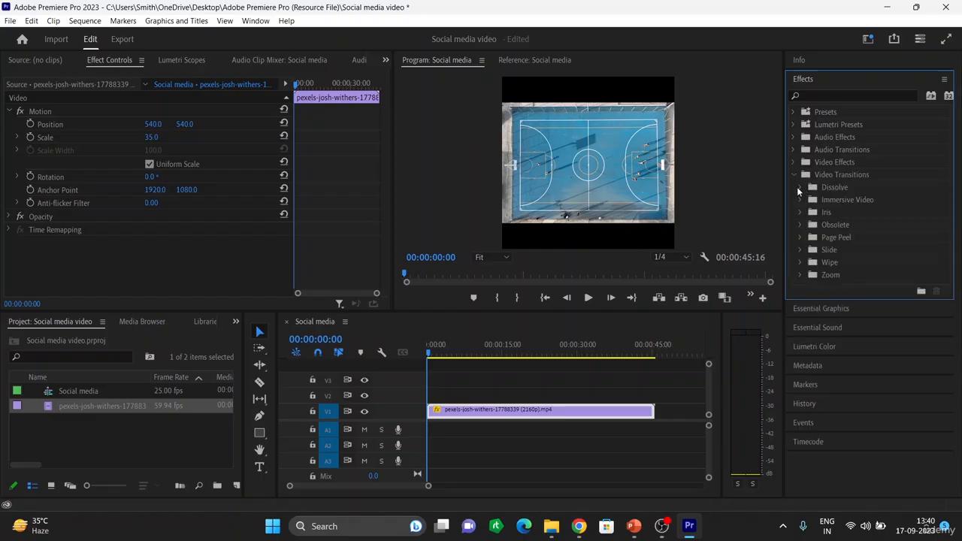
{"action": "left_click", "coordinate": [799, 188]}
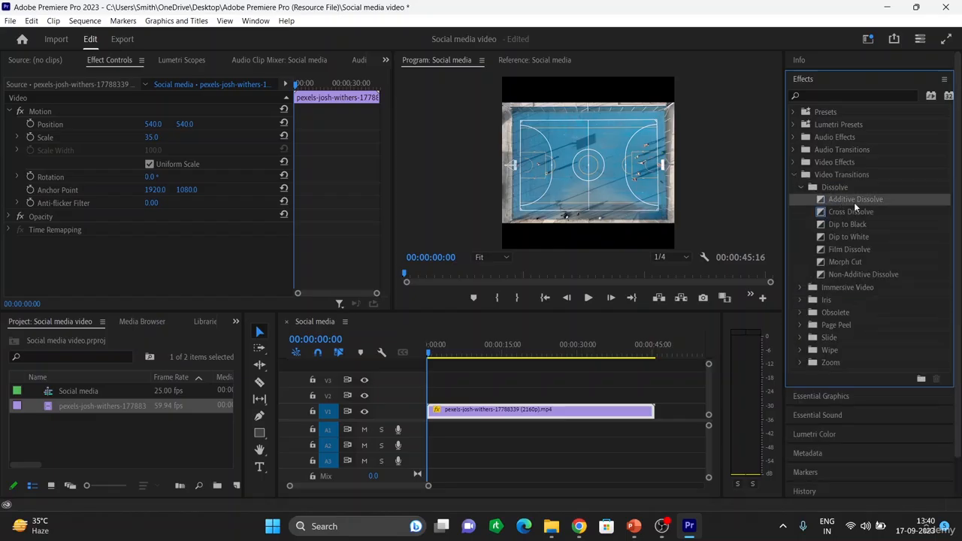
{"action": "mouse_move", "coordinate": [859, 201]}
{"action": "left_mouse_down"}
{"action": "mouse_move", "coordinate": [744, 298]}
{"action": "mouse_move", "coordinate": [535, 415]}
{"action": "mouse_move", "coordinate": [429, 411]}
{"action": "left_mouse_up"}
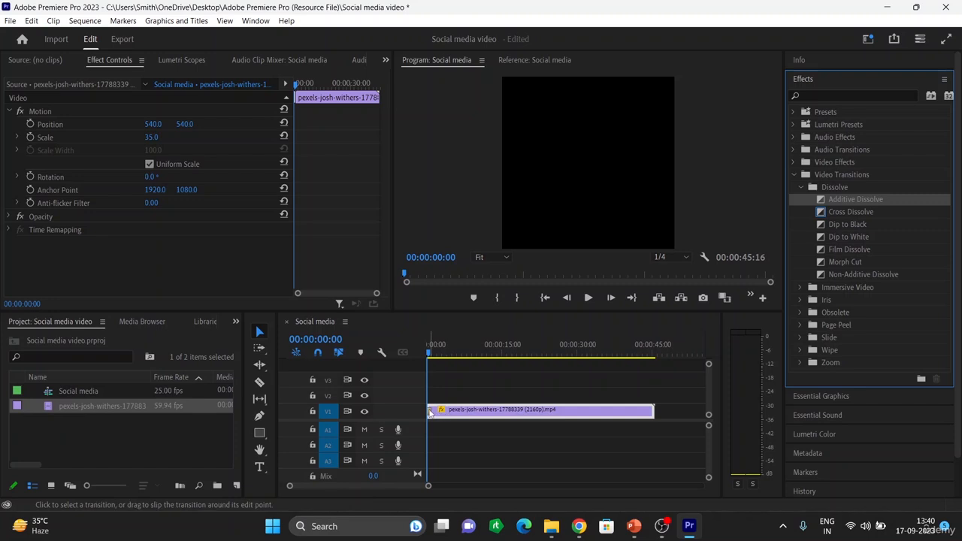
Step: Delete the Additive Dissolve and put a Dip to Black at the clip's start instead
{"action": "left_click", "coordinate": [430, 413]}
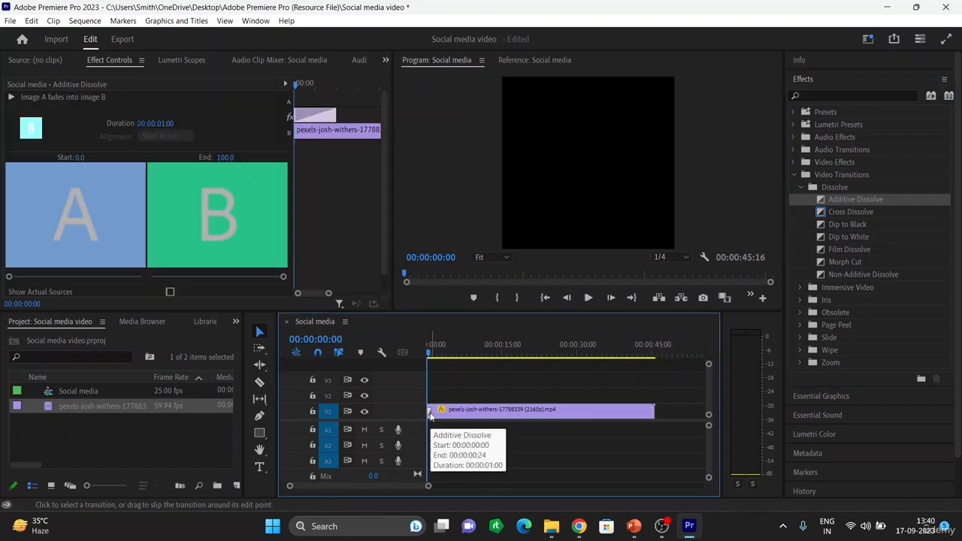
{"action": "key", "text": "Delete"}
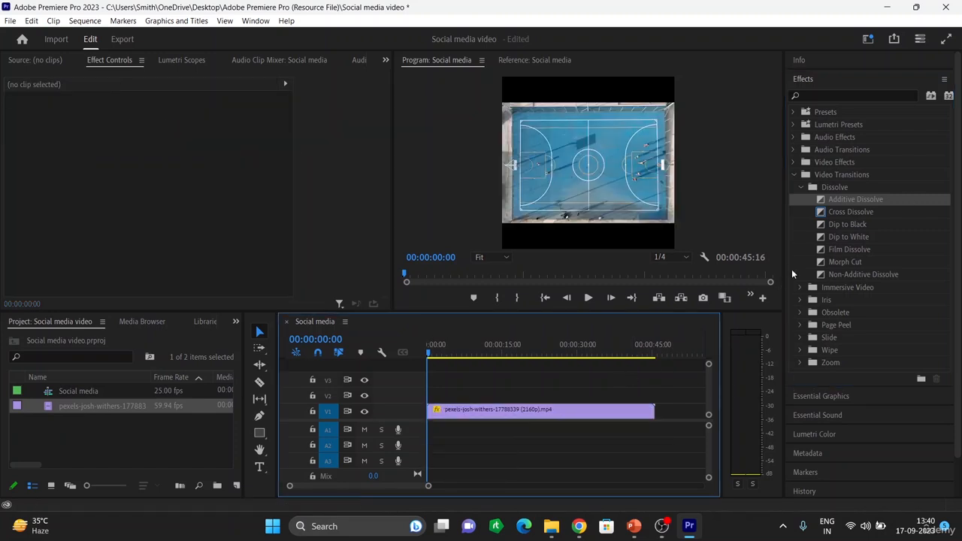
{"action": "left_click", "coordinate": [857, 210]}
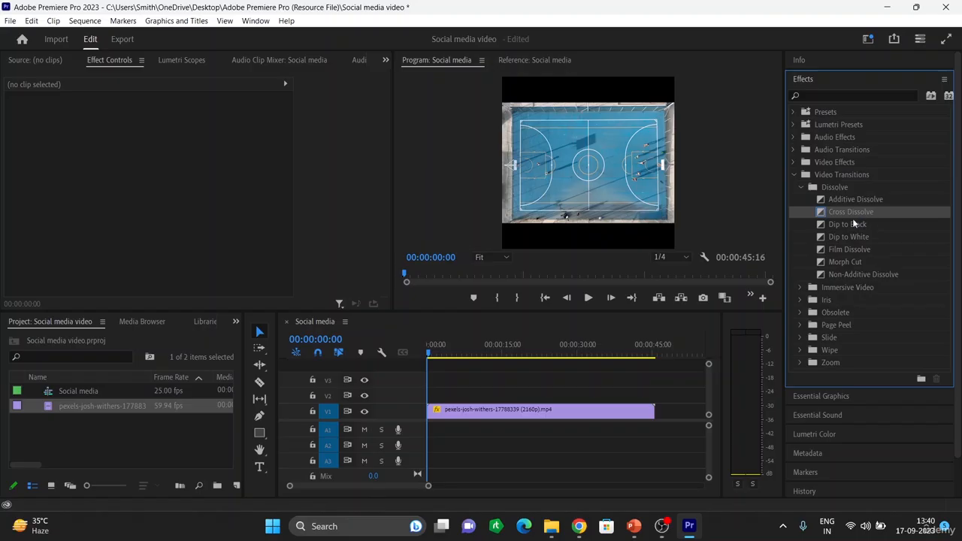
{"action": "left_click", "coordinate": [845, 224]}
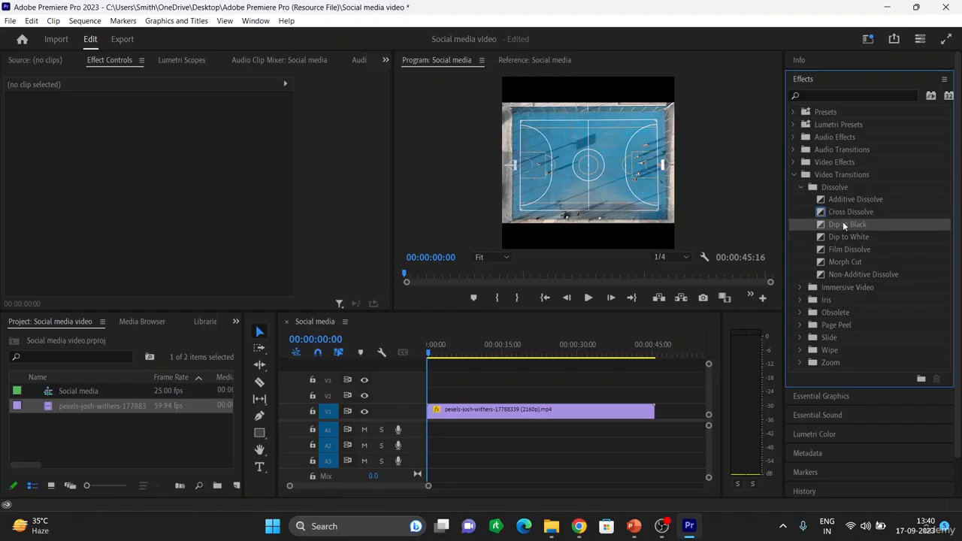
{"action": "left_click_drag", "start_coordinate": [842, 220], "coordinate": [427, 413]}
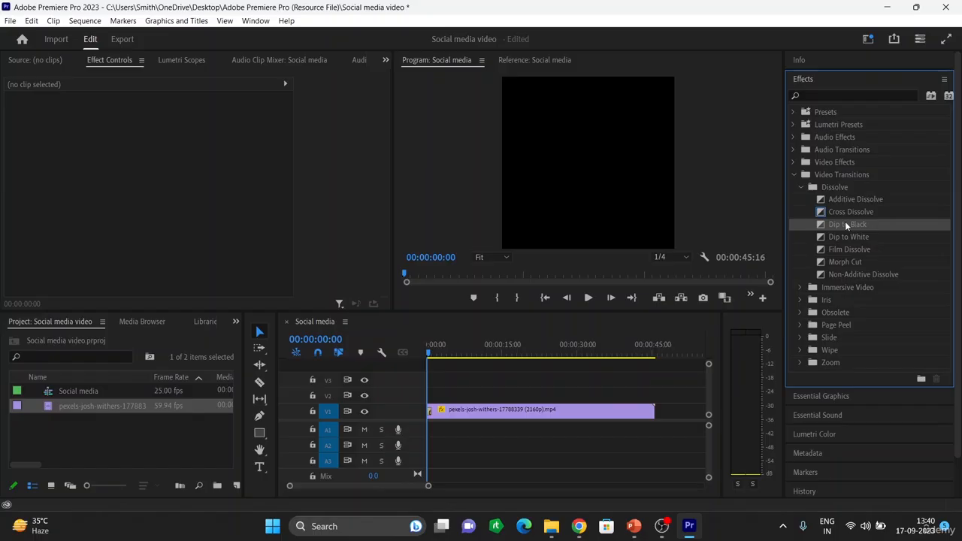
Step: Add Dip to Black at the court clip's end and preview the opening fade from black
{"action": "mouse_move", "coordinate": [844, 222]}
{"action": "left_mouse_down"}
{"action": "mouse_move", "coordinate": [750, 334]}
{"action": "mouse_move", "coordinate": [657, 425]}
{"action": "mouse_move", "coordinate": [654, 415]}
{"action": "left_mouse_up"}
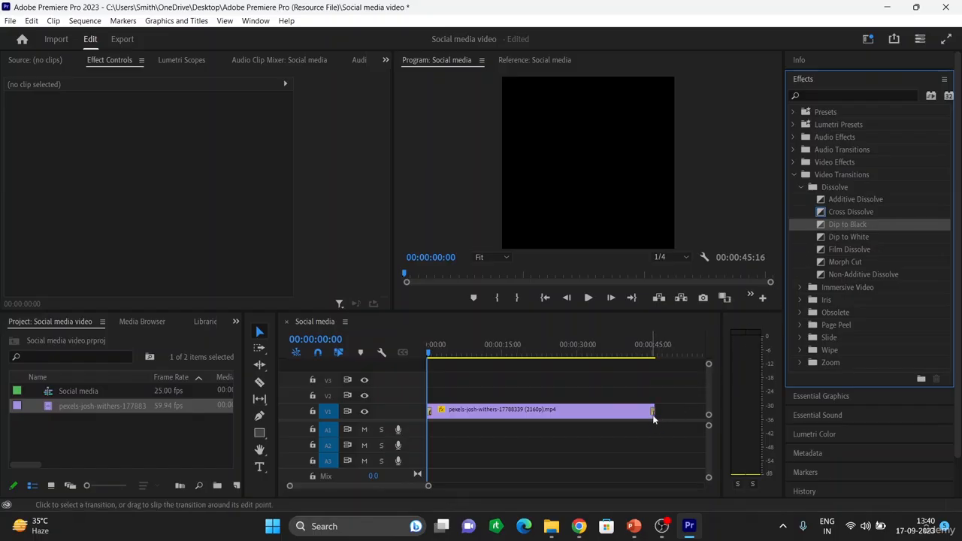
{"action": "key", "text": "space"}
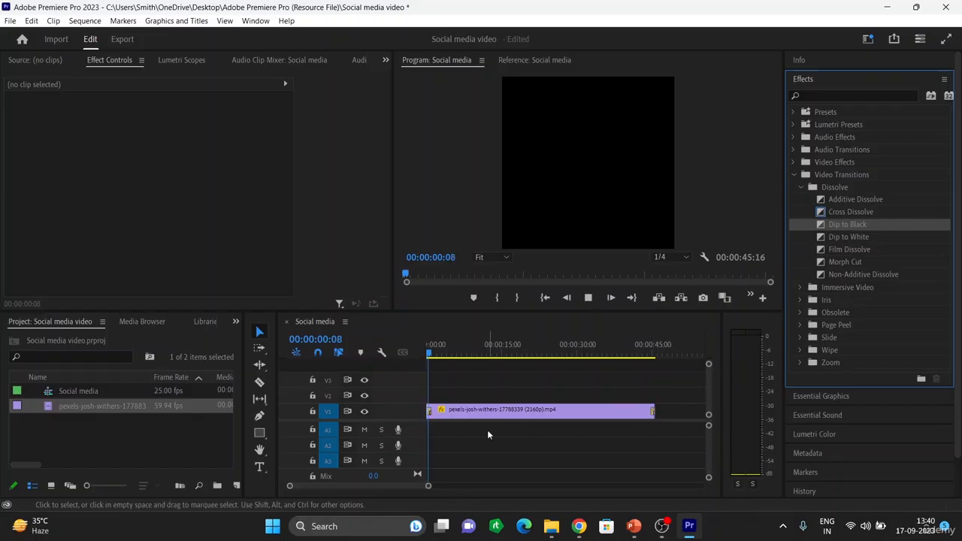
{"action": "key", "text": "space"}
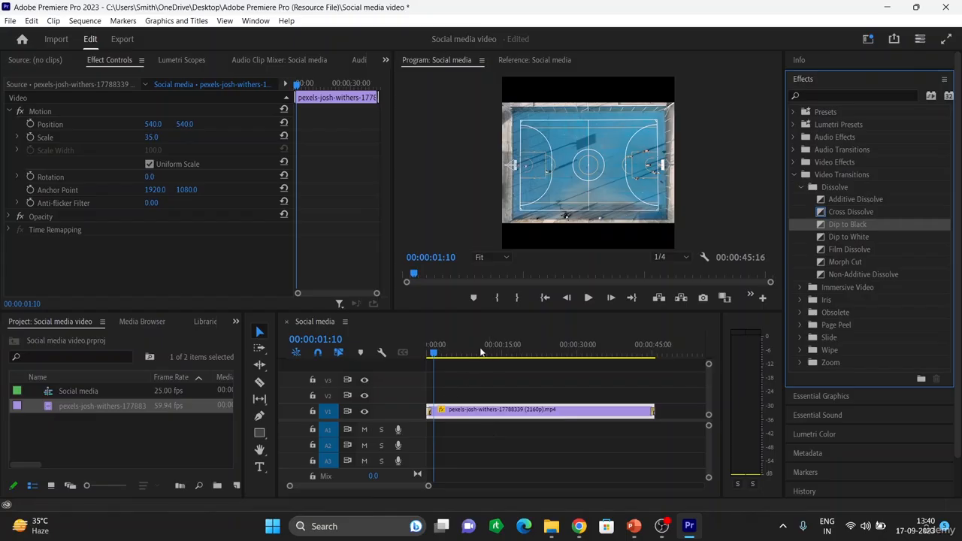
{"action": "left_click_drag", "start_coordinate": [433, 352], "coordinate": [400, 364]}
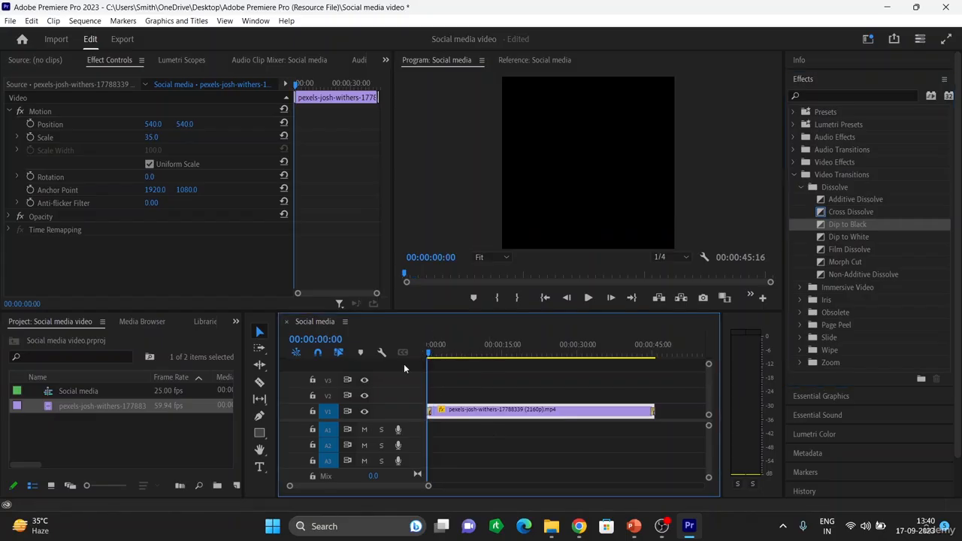
{"action": "key", "text": "space"}
{"action": "key", "text": "space"}
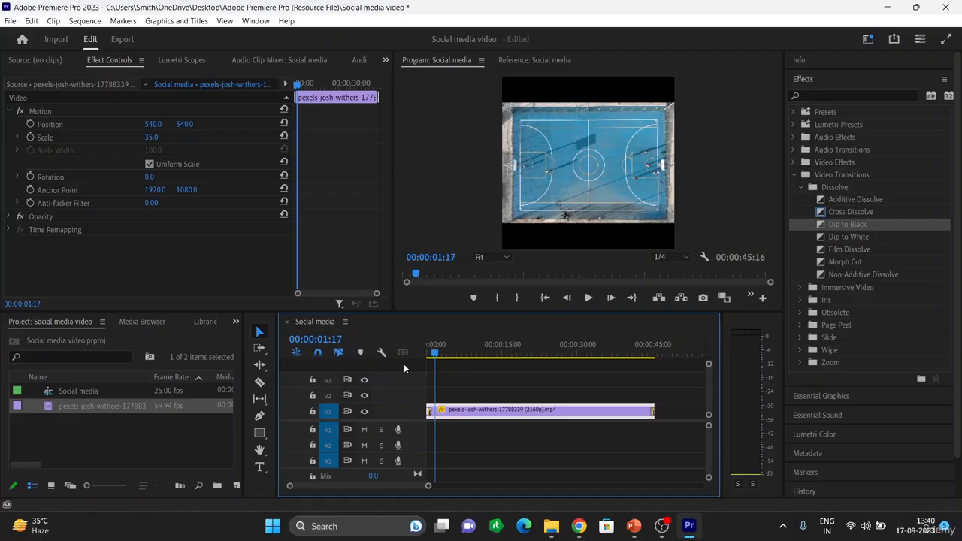
Step: Lengthen the opening and closing Dip to Black transitions, making the closing one 2 seconds
{"action": "key", "text": "equal"}
{"action": "key", "text": "equal"}
{"action": "key", "text": "equal"}
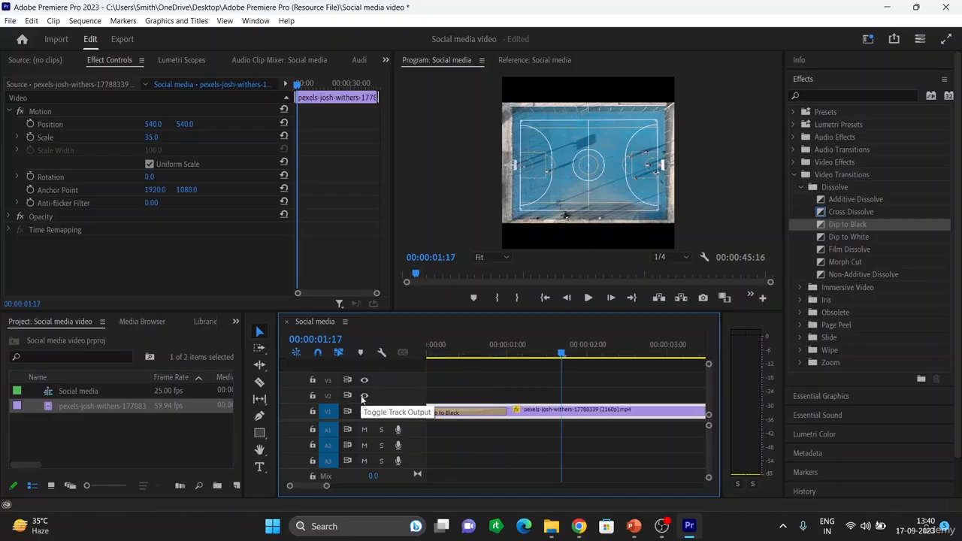
{"action": "left_click", "coordinate": [492, 413]}
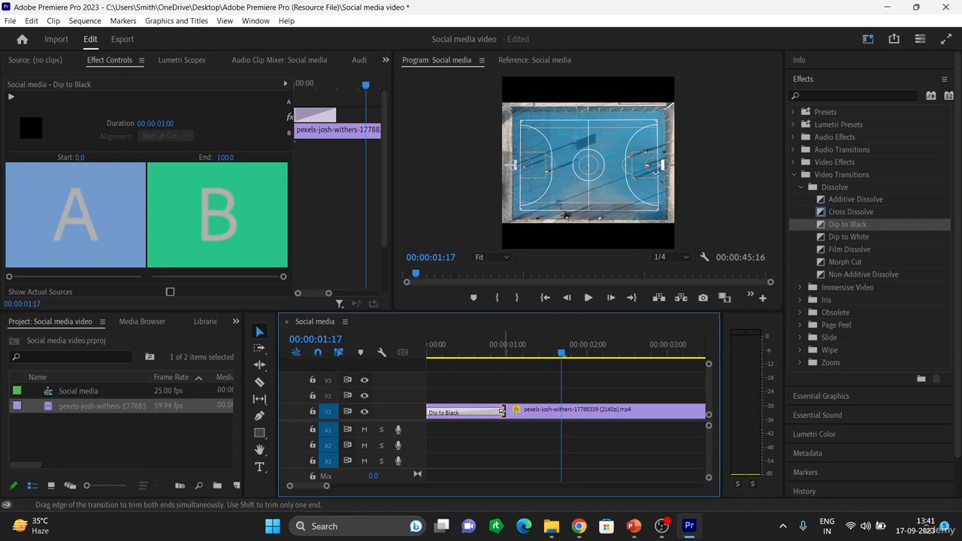
{"action": "left_click_drag", "start_coordinate": [505, 412], "coordinate": [549, 411]}
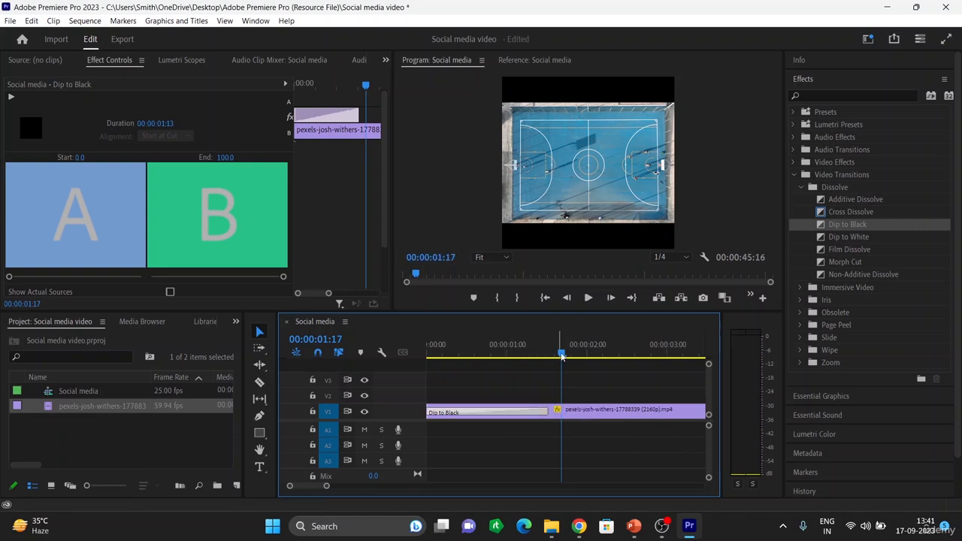
{"action": "left_click_drag", "start_coordinate": [561, 351], "coordinate": [497, 364]}
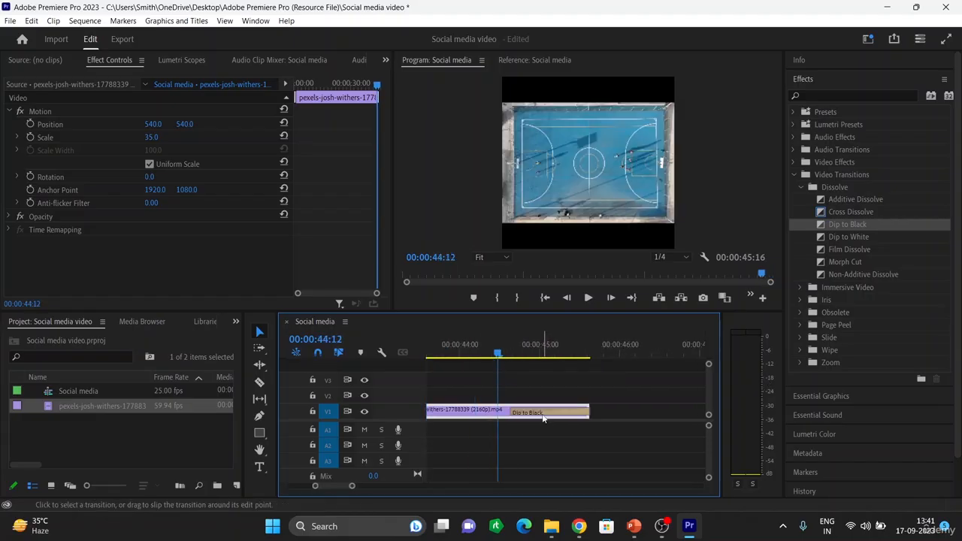
{"action": "left_click", "coordinate": [512, 413]}
{"action": "left_click_drag", "start_coordinate": [512, 413], "coordinate": [427, 412]}
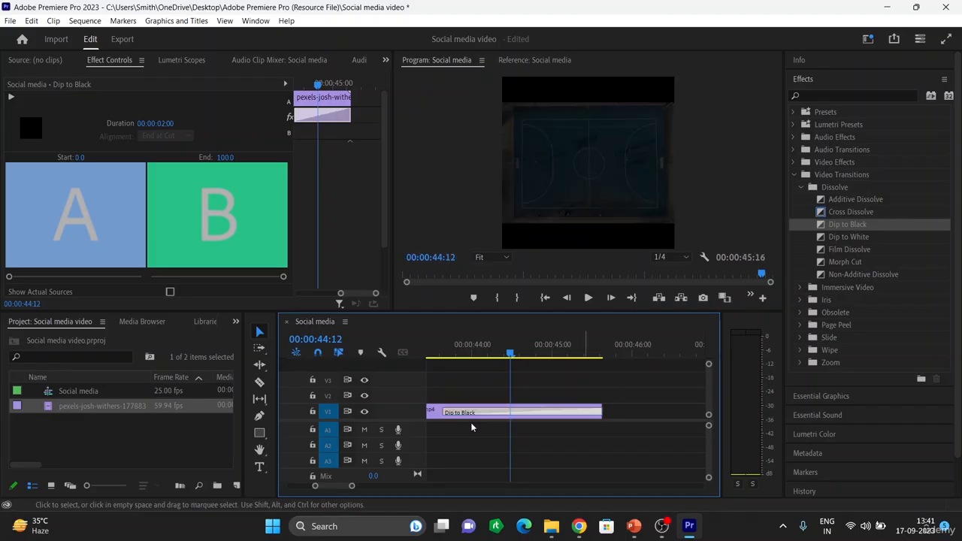
{"action": "left_click_drag", "start_coordinate": [509, 353], "coordinate": [305, 354]}
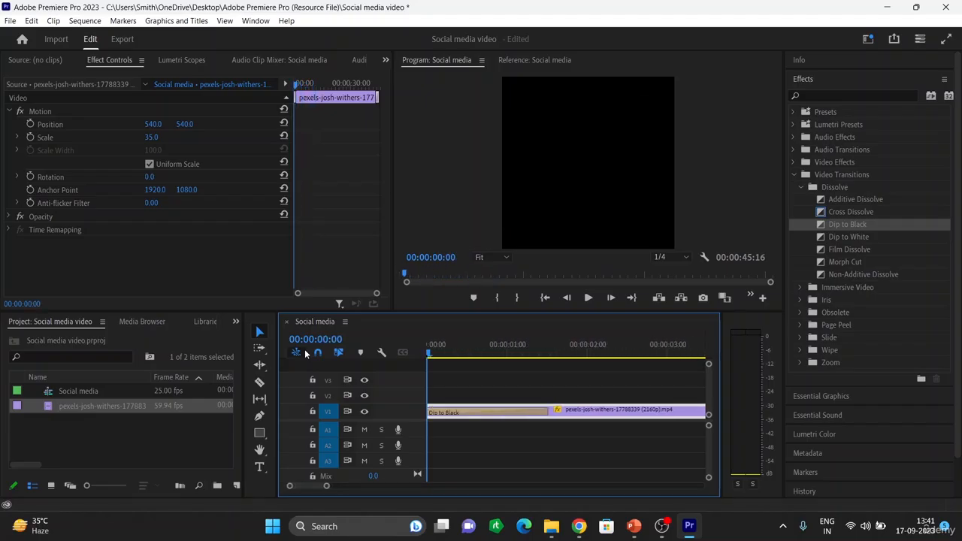
{"action": "key", "text": "minus"}
{"action": "key", "text": "minus"}
{"action": "key", "text": "minus"}
{"action": "key", "text": "minus"}
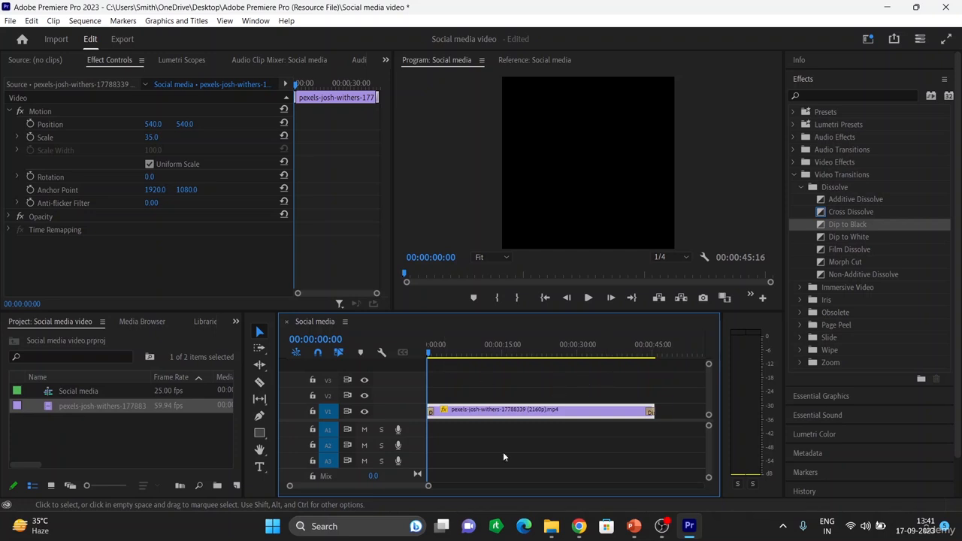
{"action": "key", "text": "space"}
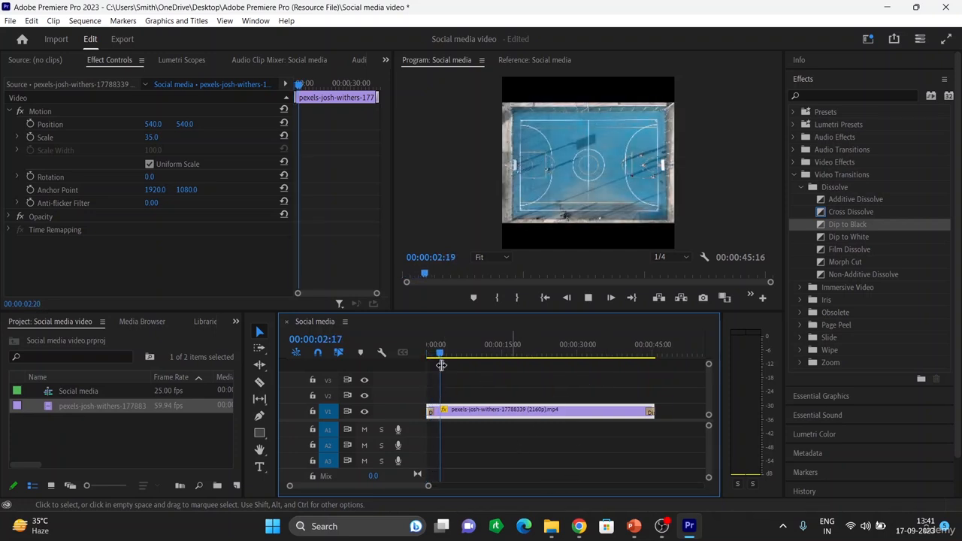
{"action": "left_click_drag", "start_coordinate": [444, 352], "coordinate": [642, 386]}
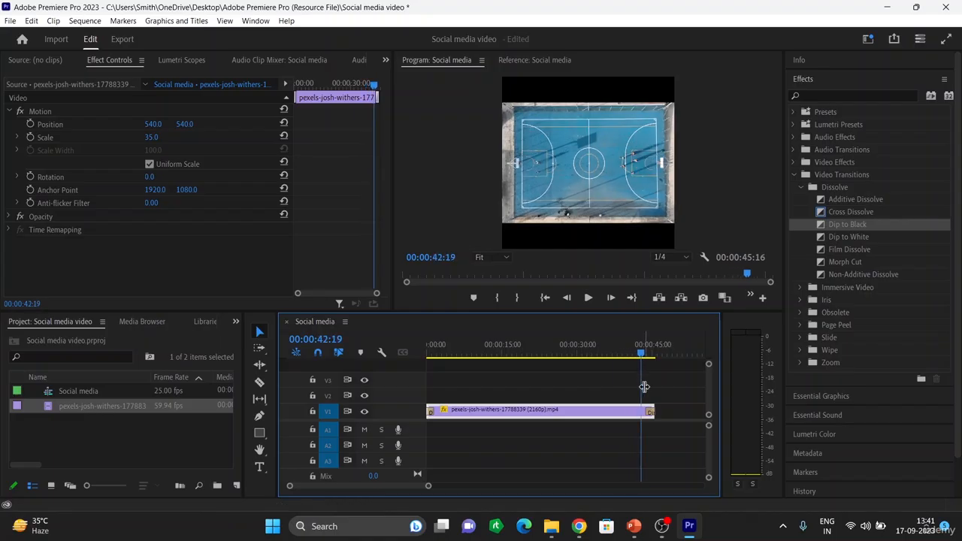
{"action": "key", "text": "space"}
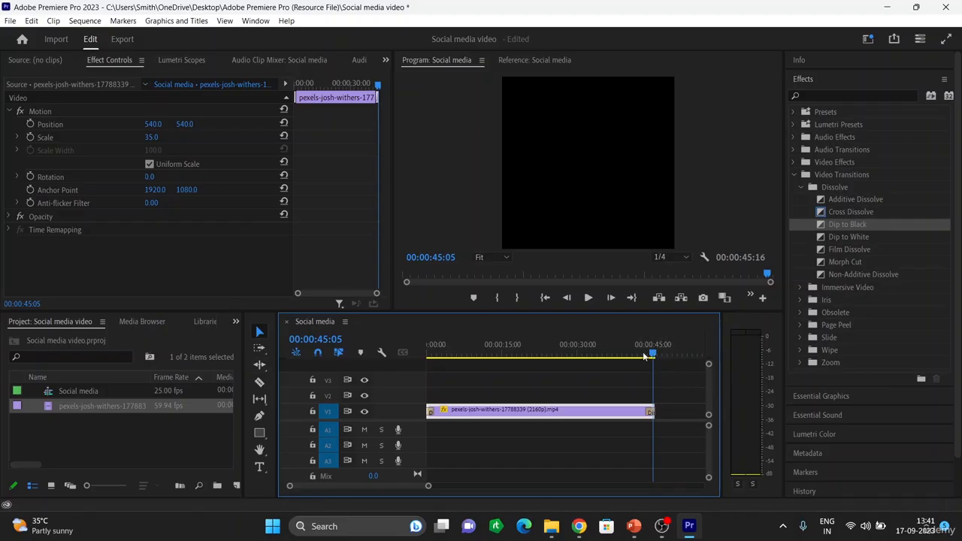
{"action": "left_click_drag", "start_coordinate": [643, 356], "coordinate": [403, 358]}
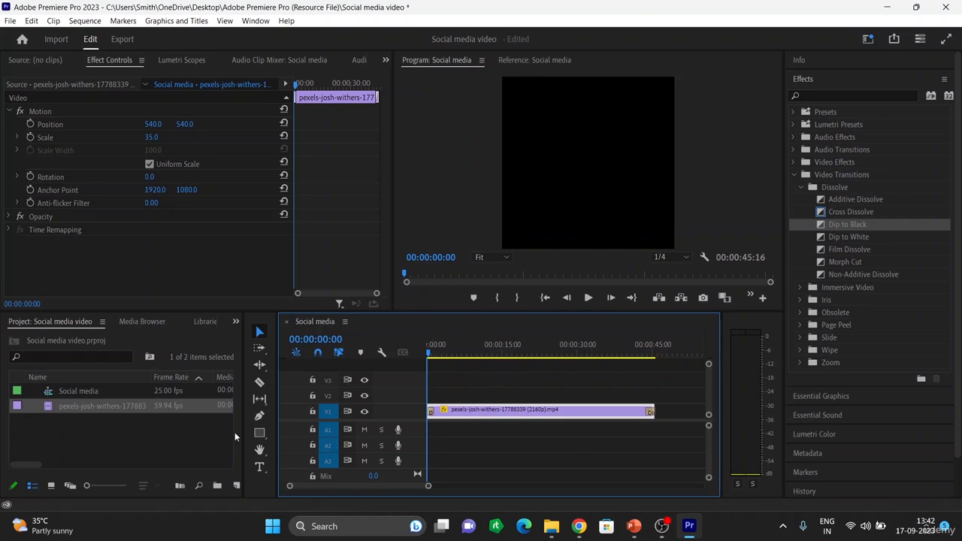
Step: Create a throwaway text layer, clear it, and delete the empty text graphic clip
{"action": "left_click", "coordinate": [259, 466]}
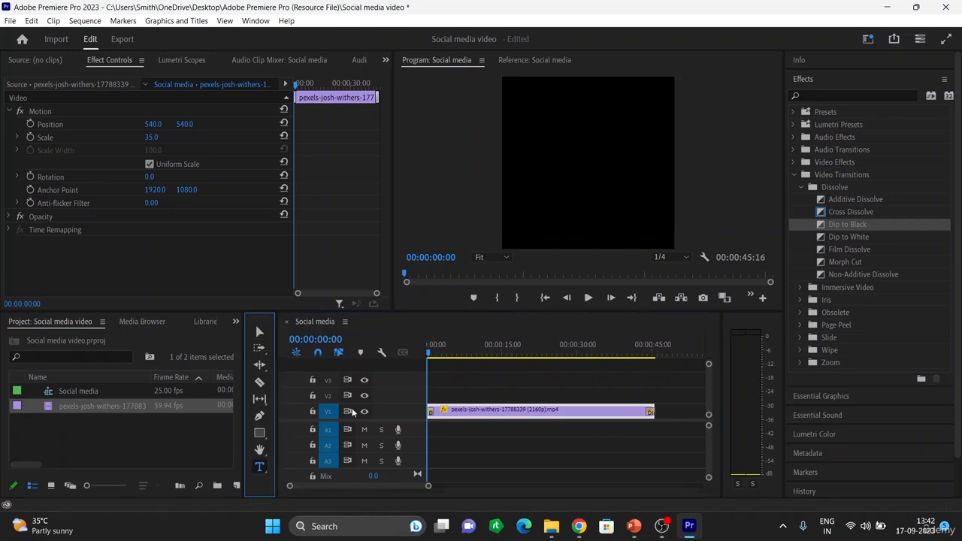
{"action": "left_click", "coordinate": [523, 106]}
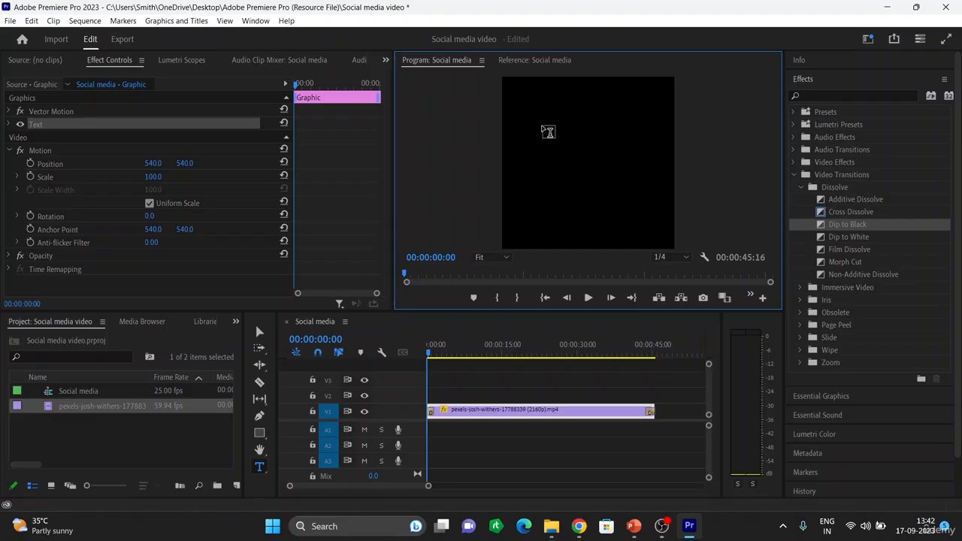
{"action": "type", "text": "hvnvkjsnvksnbvkbs"}
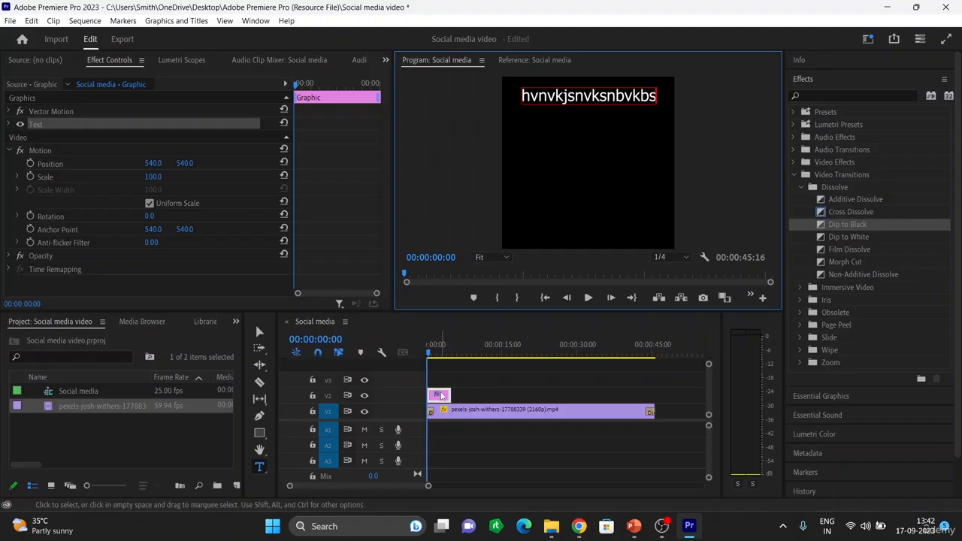
{"action": "key", "text": "BackSpace"}
{"action": "key", "text": "BackSpace"}
{"action": "key", "text": "BackSpace"}
{"action": "key", "text": "BackSpace"}
{"action": "key", "text": "BackSpace"}
{"action": "key", "text": "BackSpace"}
{"action": "key", "text": "BackSpace"}
{"action": "key", "text": "BackSpace"}
{"action": "key", "text": "BackSpace"}
{"action": "key", "text": "BackSpace"}
{"action": "key", "text": "BackSpace"}
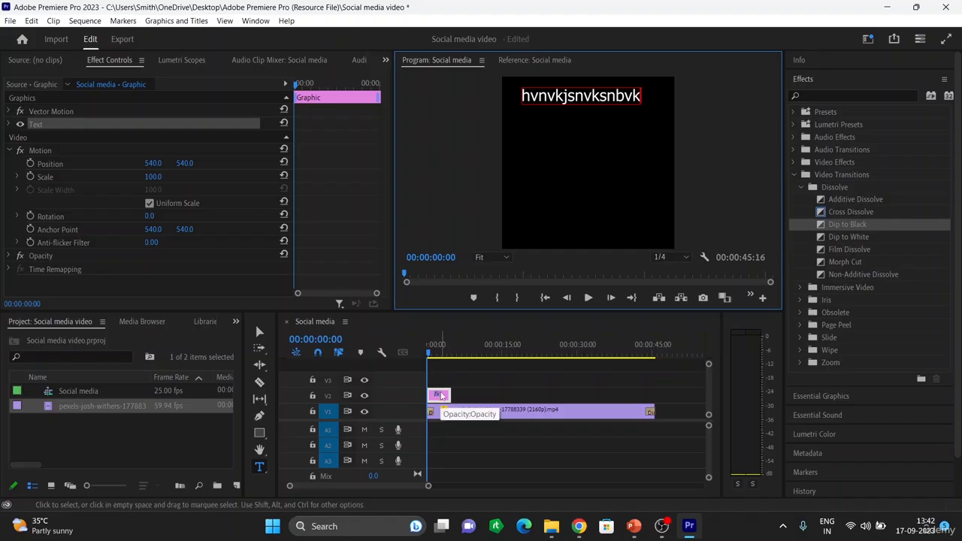
{"action": "key", "text": "BackSpace"}
{"action": "key", "text": "BackSpace"}
{"action": "key", "text": "BackSpace"}
{"action": "key", "text": "BackSpace"}
{"action": "key", "text": "BackSpace"}
{"action": "key", "text": "BackSpace"}
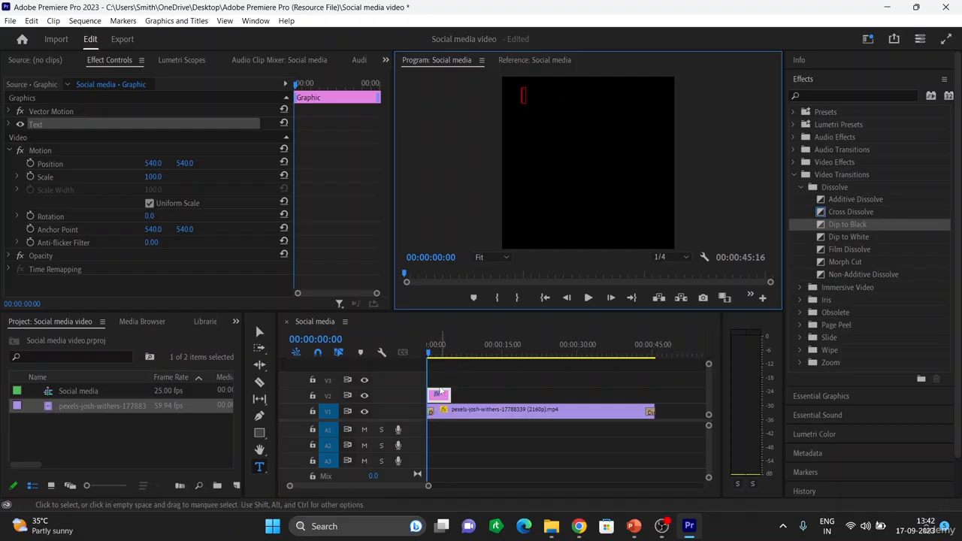
{"action": "left_click", "coordinate": [443, 399]}
{"action": "double_click", "coordinate": [444, 398]}
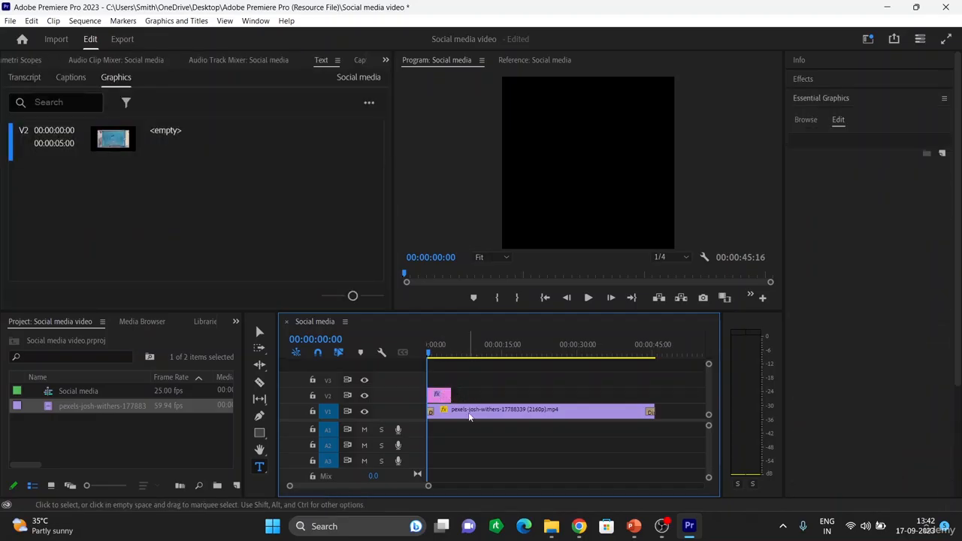
{"action": "left_click", "coordinate": [442, 397]}
{"action": "key", "text": "Delete"}
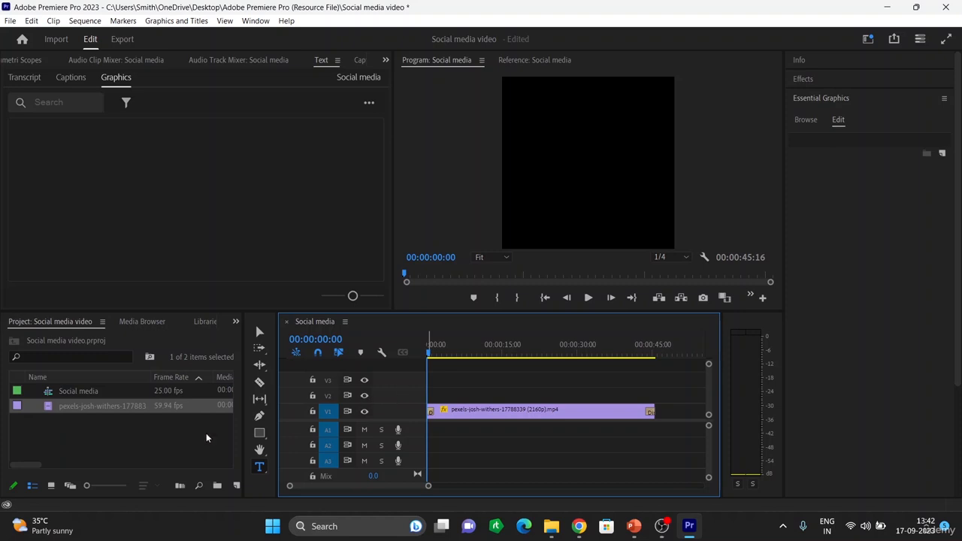
Step: Draw a text box in the upper frame and type 'When you win, nothing hurts'
{"action": "left_click", "coordinate": [259, 467]}
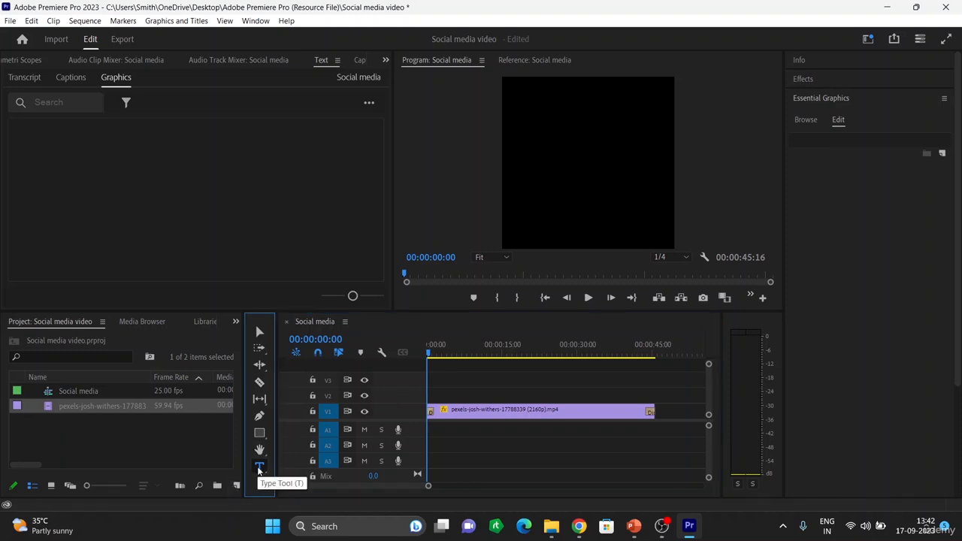
{"action": "left_click", "coordinate": [518, 105]}
{"action": "left_click_drag", "start_coordinate": [538, 125], "coordinate": [664, 207]}
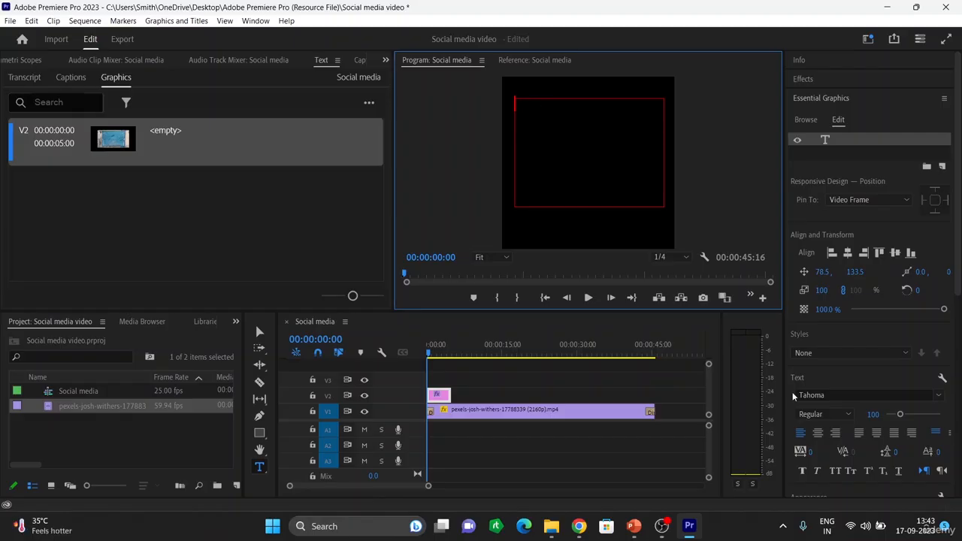
{"action": "type", "text": "When"}
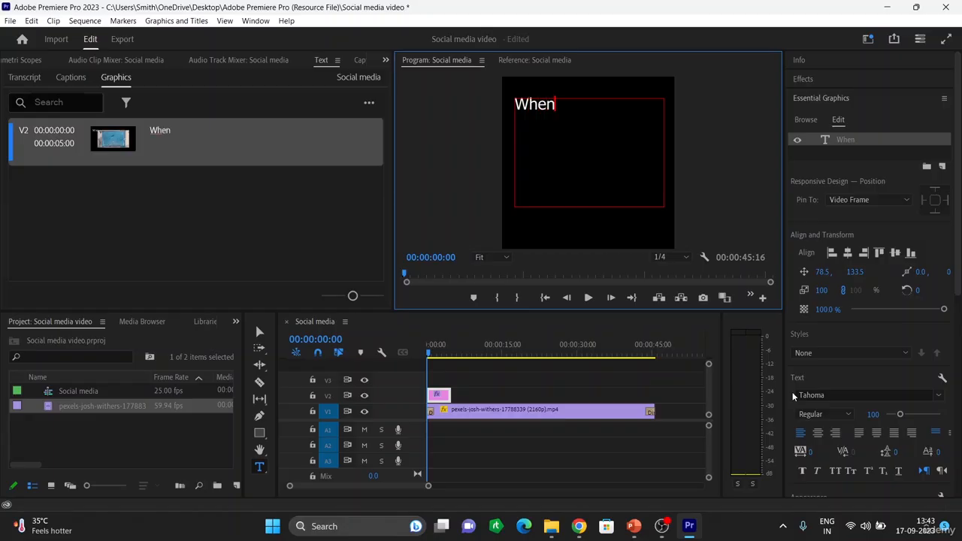
{"action": "type", "text": " you ;w"}
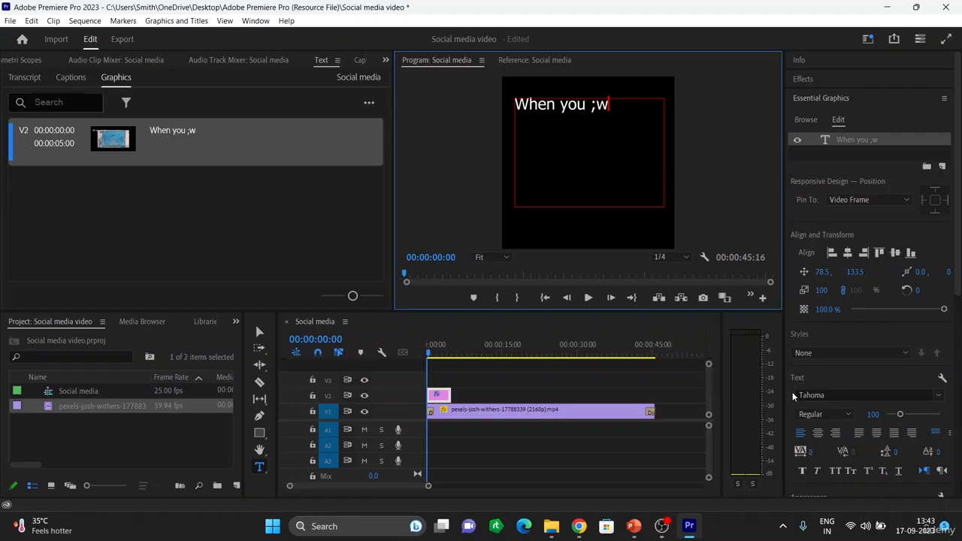
{"action": "key", "text": "BackSpace"}
{"action": "key", "text": "BackSpace"}
{"action": "type", "text": "win , noth"}
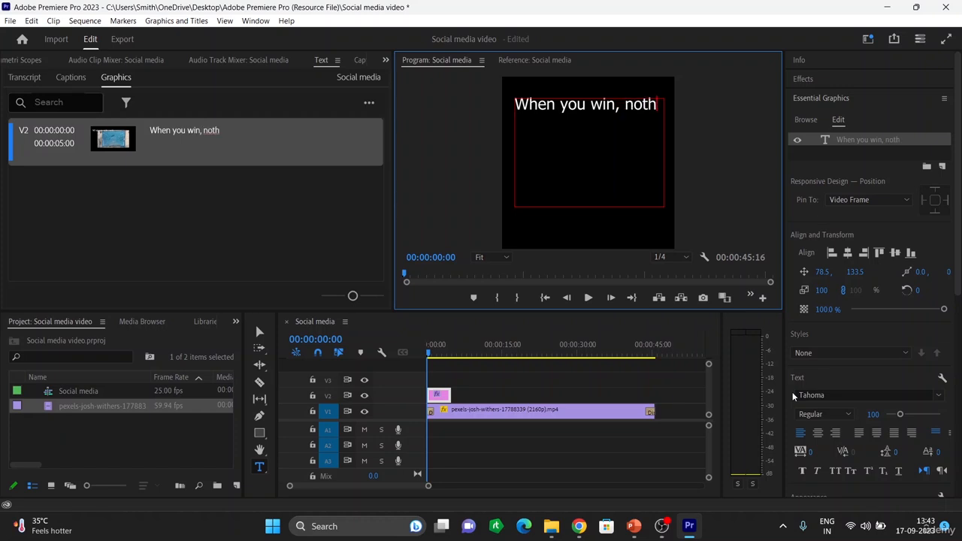
{"action": "type", "text": "ing "}
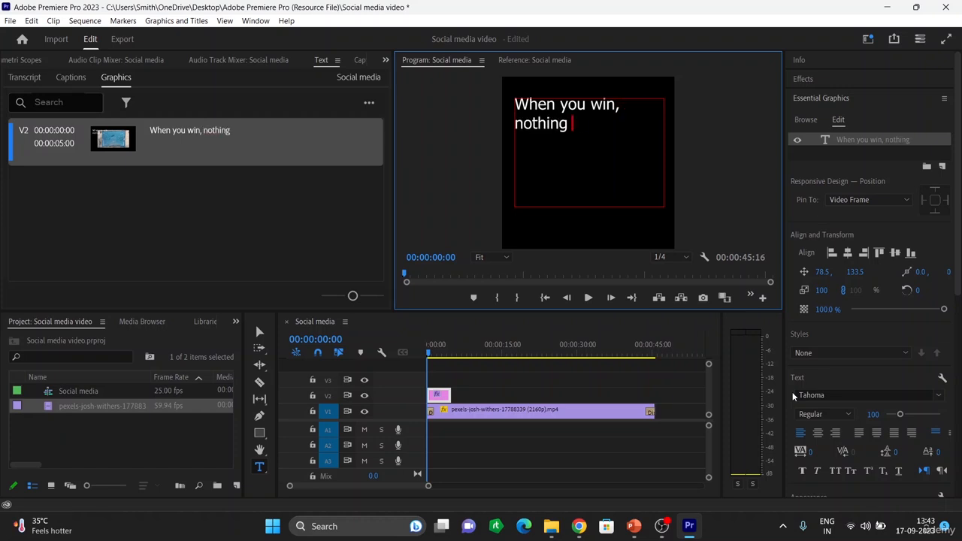
{"action": "type", "text": "hrta"}
{"action": "key", "text": "BackSpace"}
{"action": "key", "text": "BackSpace"}
{"action": "key", "text": "BackSpace"}
{"action": "type", "text": "urts"}
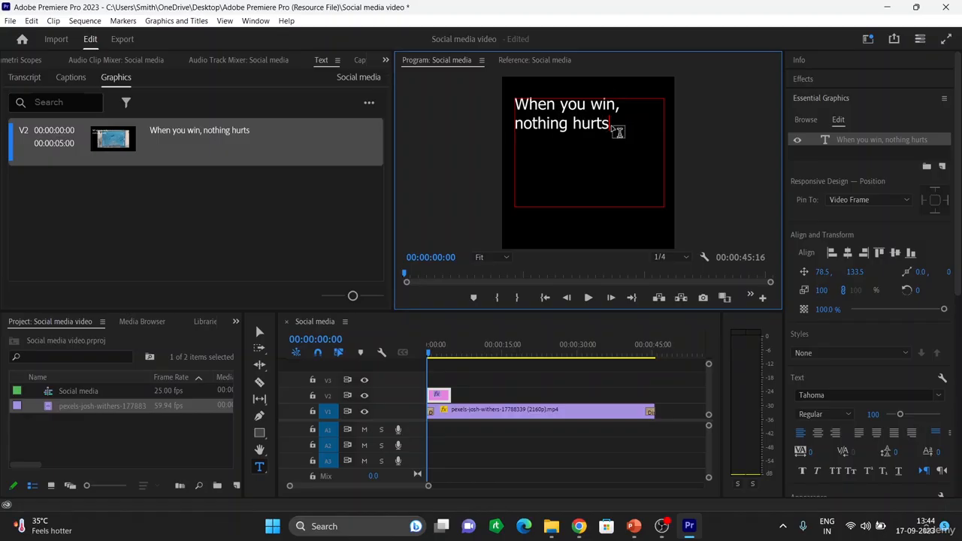
{"action": "left_click_drag", "start_coordinate": [610, 124], "coordinate": [517, 108]}
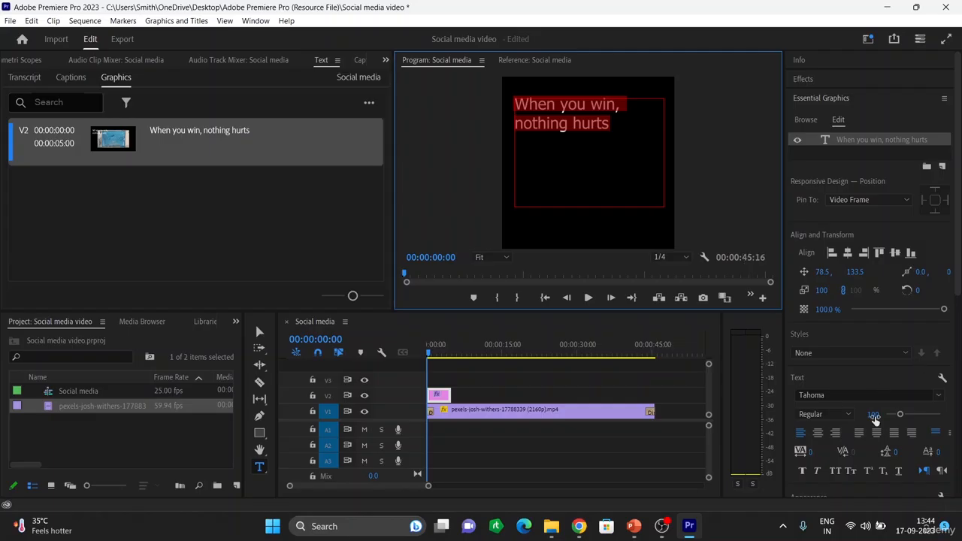
Step: Center-align the title text and raise its font size to 151
{"action": "left_click", "coordinate": [817, 434]}
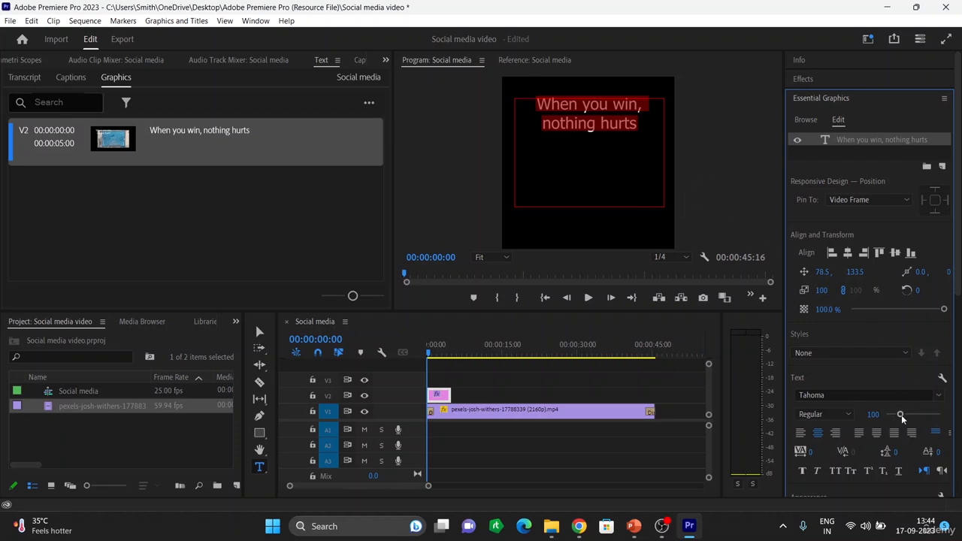
{"action": "left_click_drag", "start_coordinate": [901, 418], "coordinate": [910, 414]}
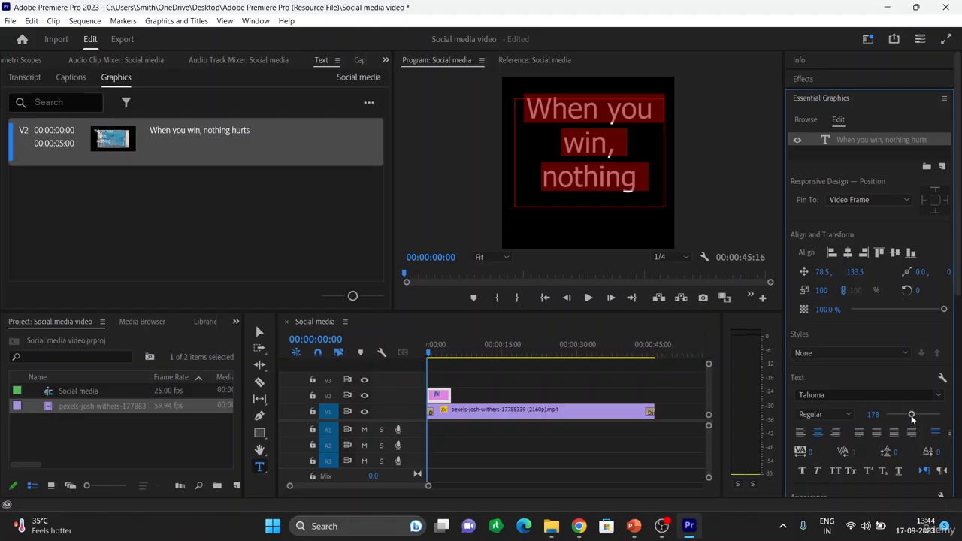
{"action": "left_click_drag", "start_coordinate": [909, 415], "coordinate": [906, 414]}
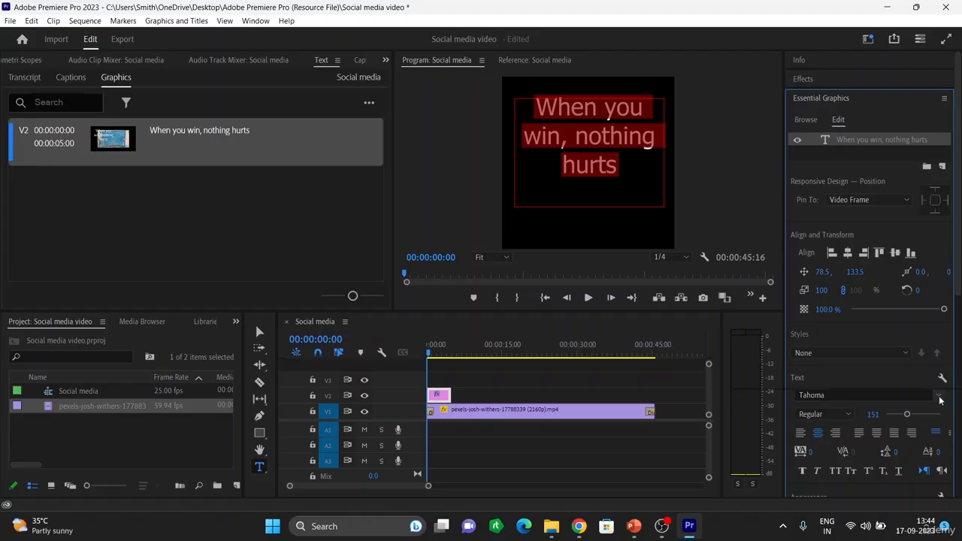
{"action": "left_click", "coordinate": [866, 392]}
Step: Try Wide Latin and Ubuntu Medium for the title, then settle on Snap ITC
{"action": "left_click", "coordinate": [913, 367]}
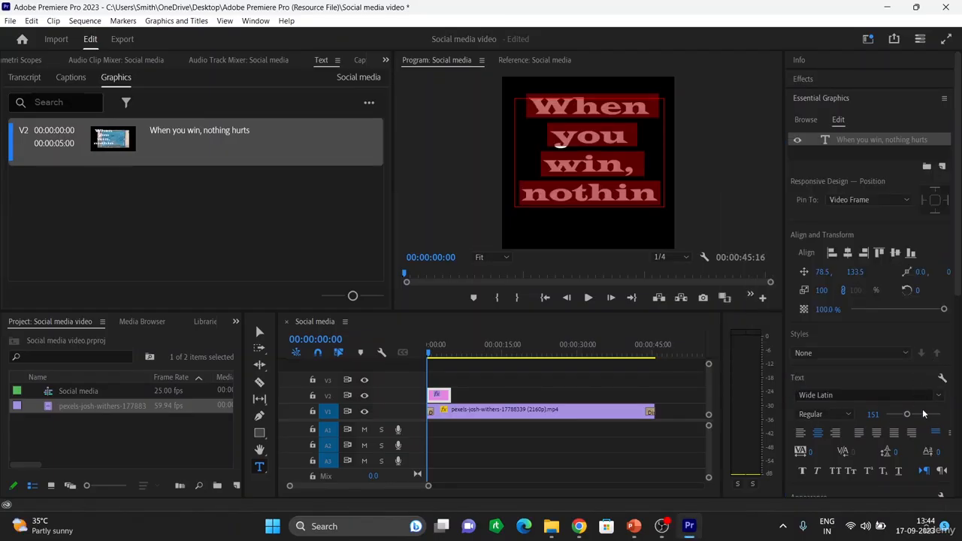
{"action": "left_click", "coordinate": [940, 398]}
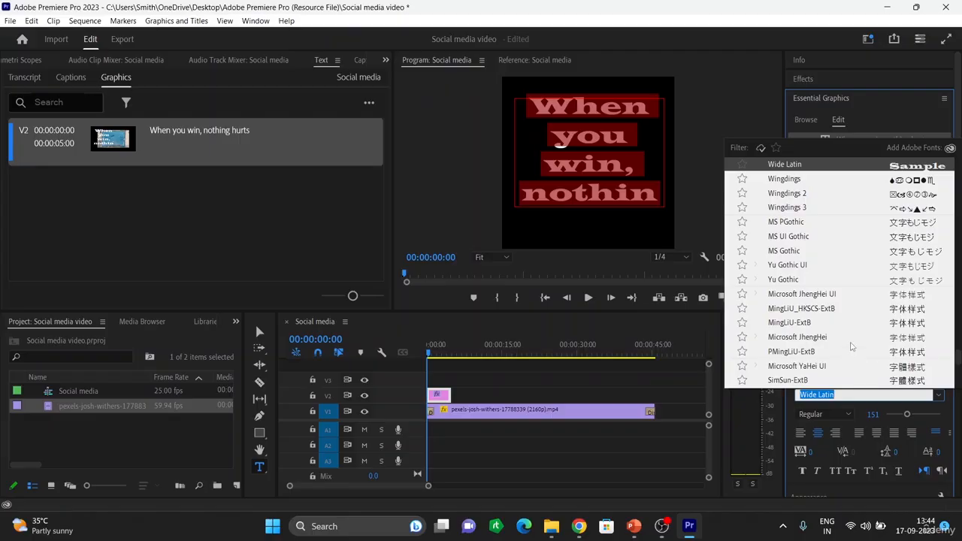
{"action": "scroll", "coordinate": [918, 188], "scroll_direction": "up", "scroll_amount": 5}
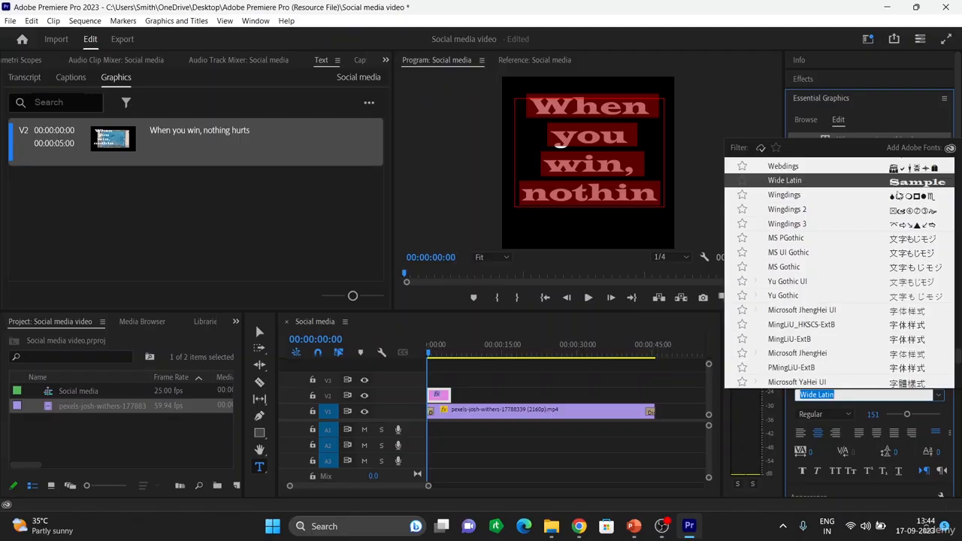
{"action": "left_click", "coordinate": [896, 191]}
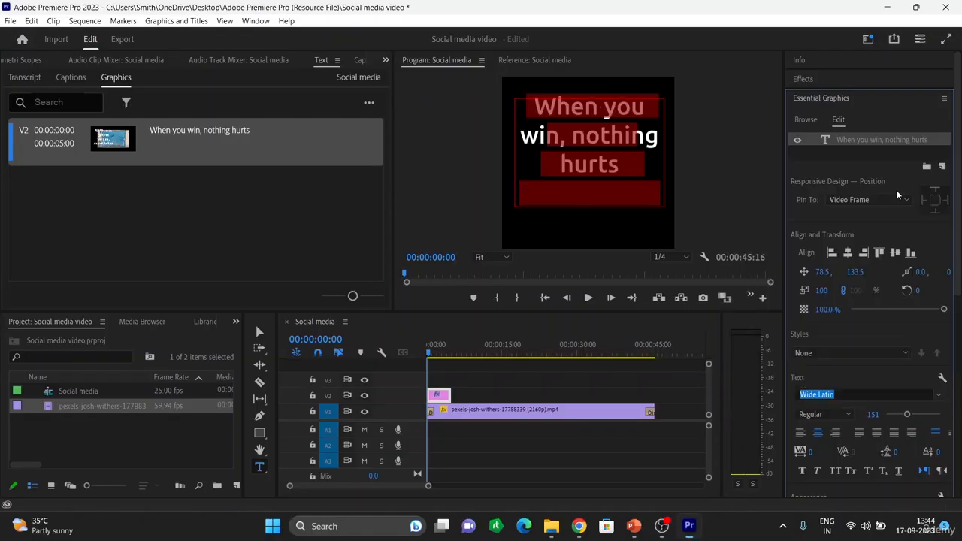
{"action": "left_click", "coordinate": [937, 395]}
{"action": "scroll", "coordinate": [812, 236], "scroll_direction": "up", "scroll_amount": 4}
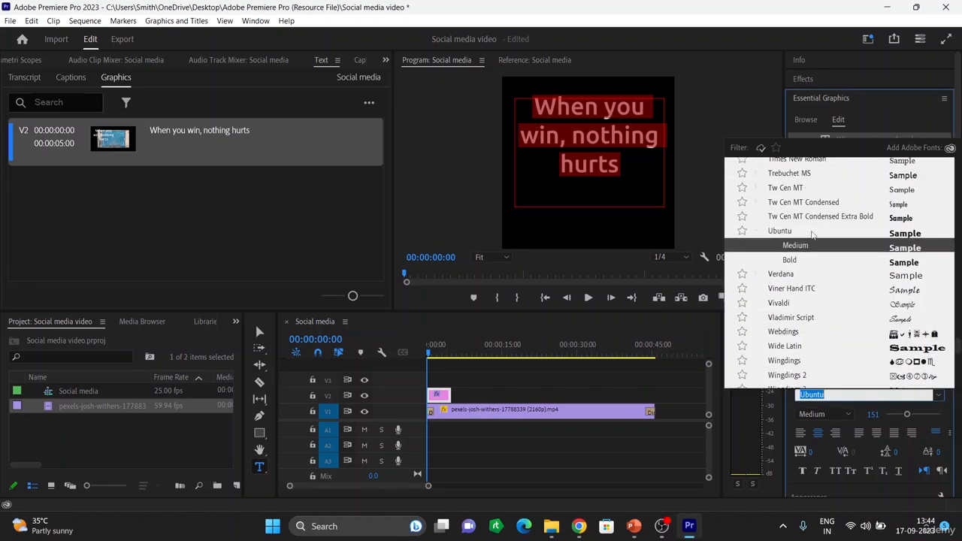
{"action": "scroll", "coordinate": [812, 235], "scroll_direction": "up", "scroll_amount": 3}
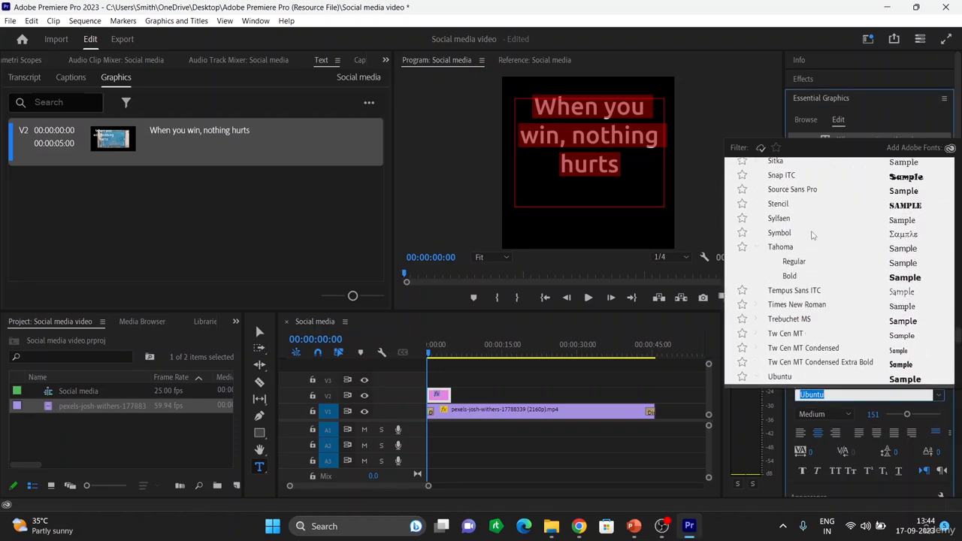
{"action": "scroll", "coordinate": [812, 236], "scroll_direction": "up", "scroll_amount": 2}
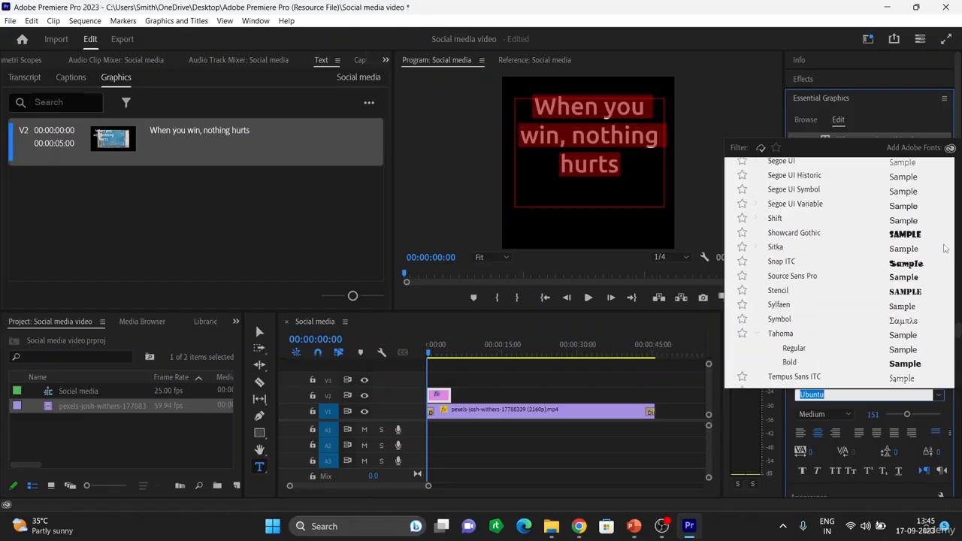
{"action": "left_click", "coordinate": [911, 264]}
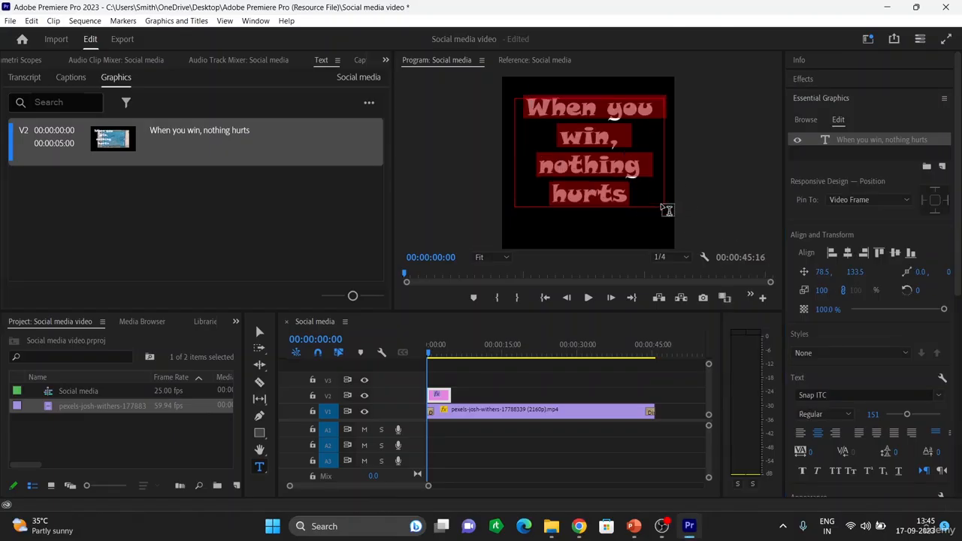
Step: Trim the title's text box around the words and move it down to 67.5, 282.5
{"action": "left_click", "coordinate": [516, 98]}
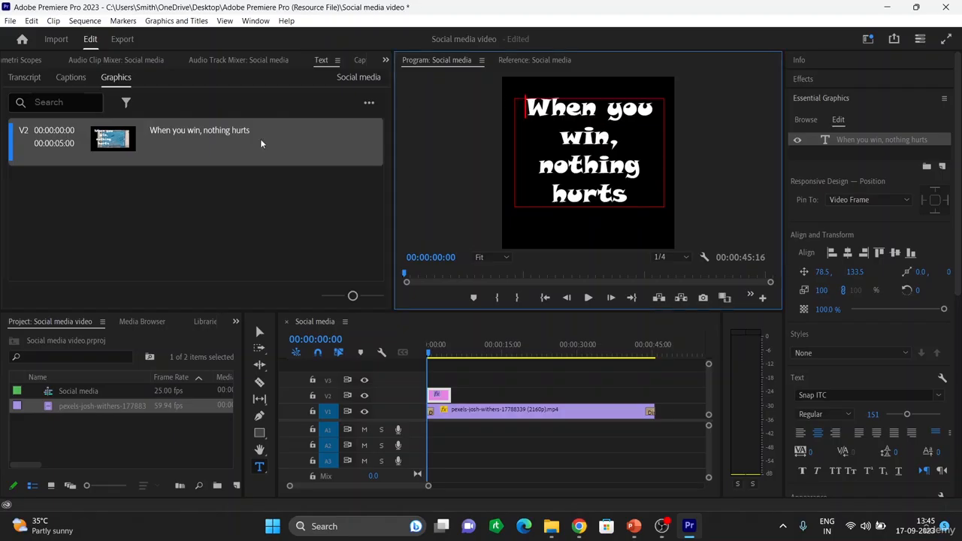
{"action": "left_click", "coordinate": [259, 333]}
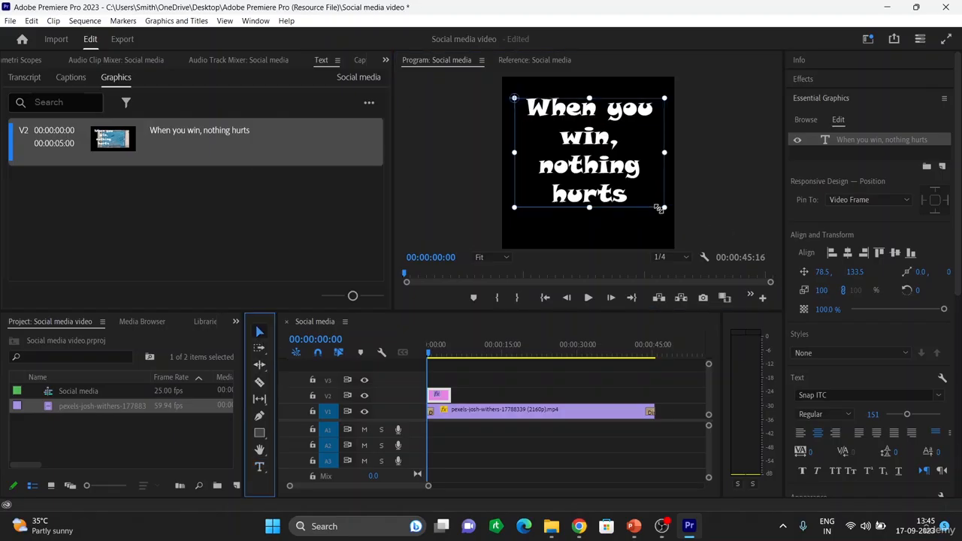
{"action": "mouse_move", "coordinate": [664, 207]}
{"action": "left_mouse_down"}
{"action": "mouse_move", "coordinate": [644, 191]}
{"action": "mouse_move", "coordinate": [676, 188]}
{"action": "mouse_move", "coordinate": [656, 216]}
{"action": "mouse_move", "coordinate": [665, 213]}
{"action": "left_mouse_up"}
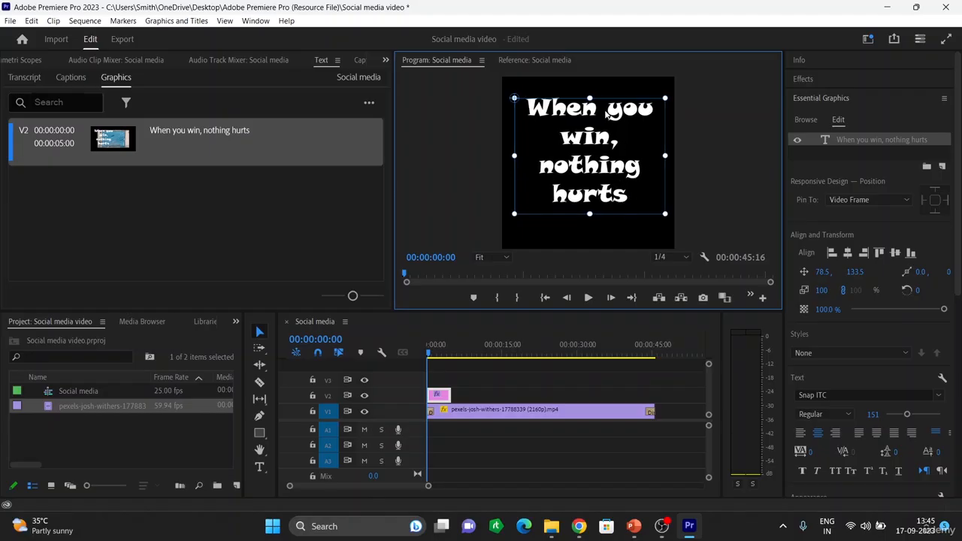
{"action": "left_click_drag", "start_coordinate": [590, 96], "coordinate": [582, 77]}
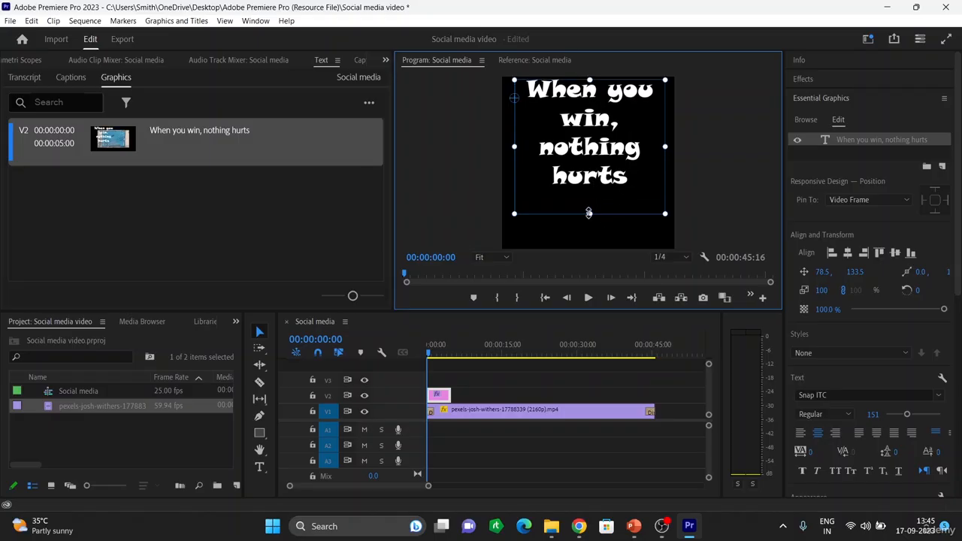
{"action": "left_click_drag", "start_coordinate": [588, 214], "coordinate": [583, 195]}
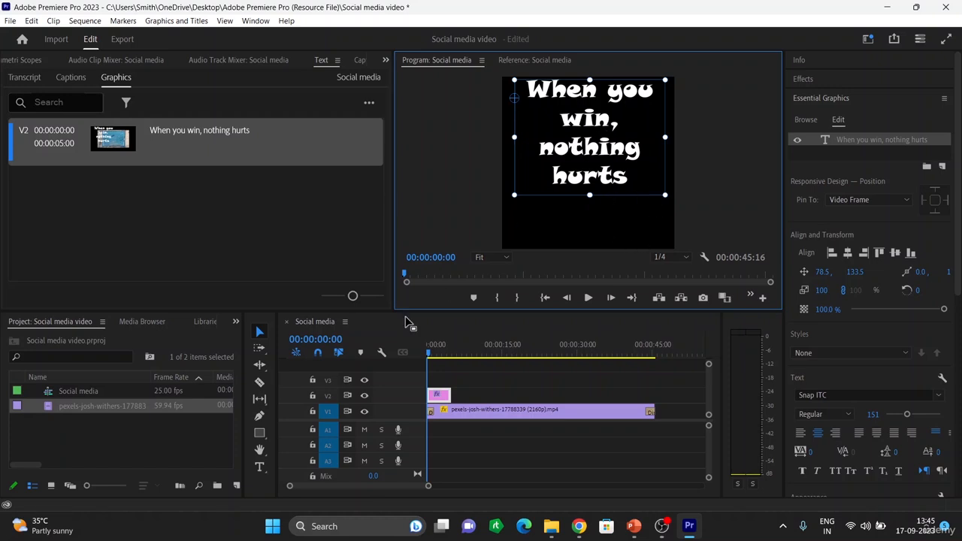
{"action": "left_click_drag", "start_coordinate": [648, 122], "coordinate": [647, 150]}
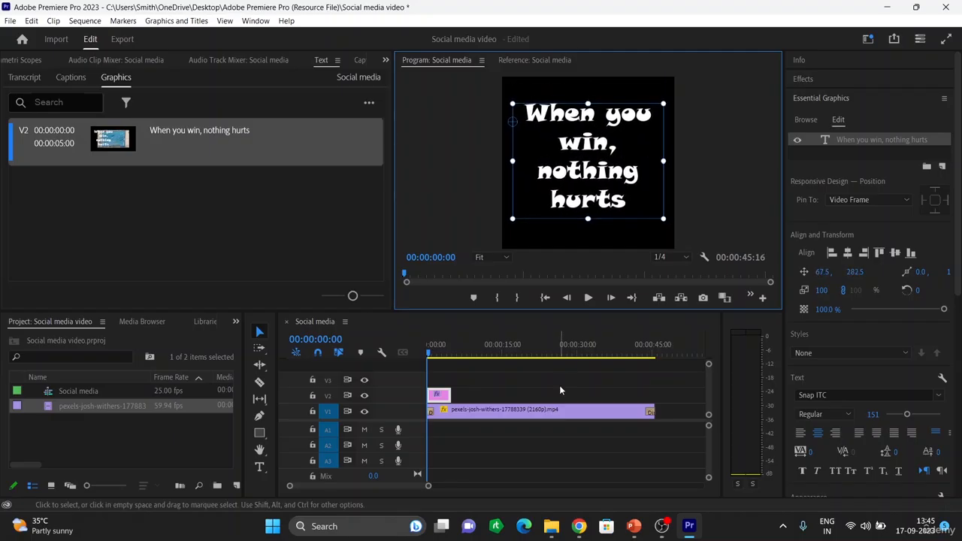
{"action": "key", "text": "space"}
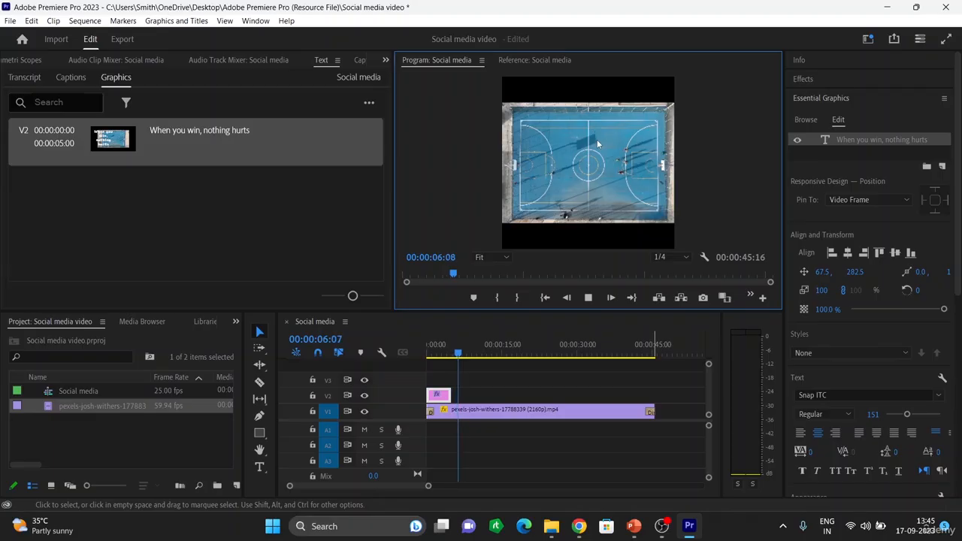
{"action": "key", "text": "space"}
{"action": "left_click", "coordinate": [436, 407]}
{"action": "left_click", "coordinate": [423, 359]}
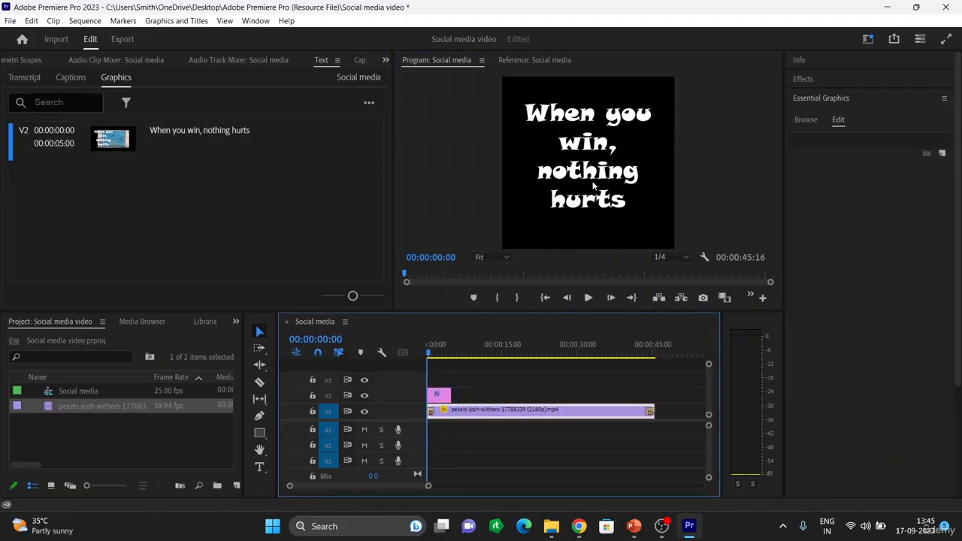
{"action": "left_click", "coordinate": [439, 394]}
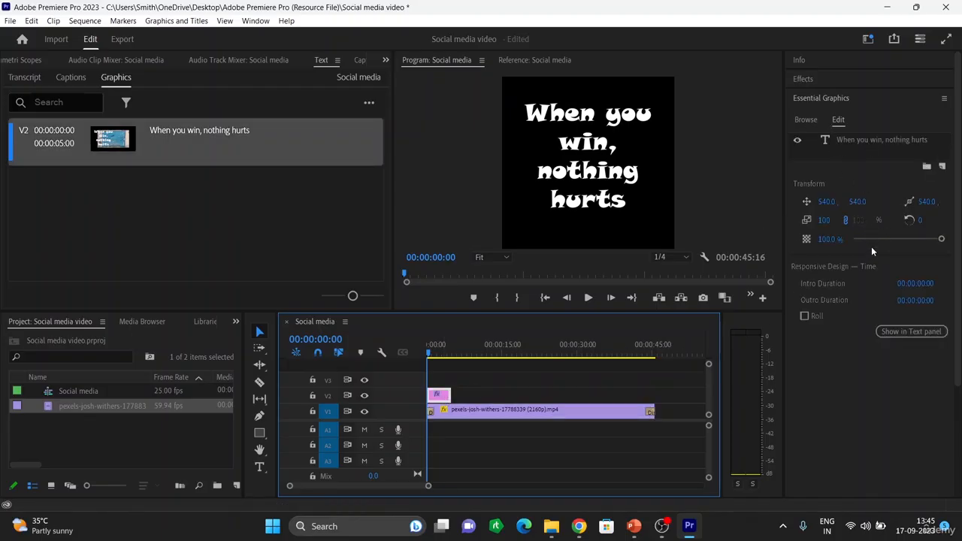
{"action": "left_click", "coordinate": [804, 79]}
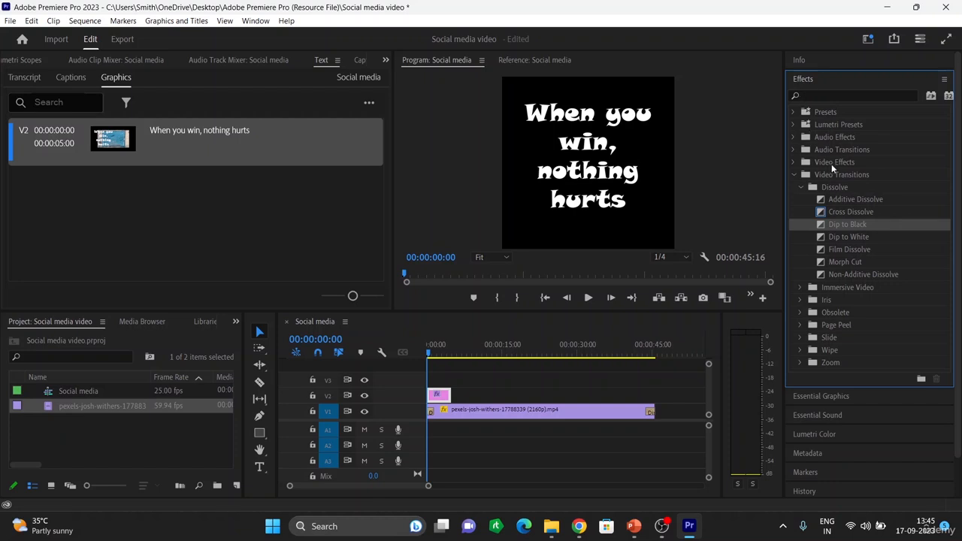
{"action": "left_click", "coordinate": [444, 395]}
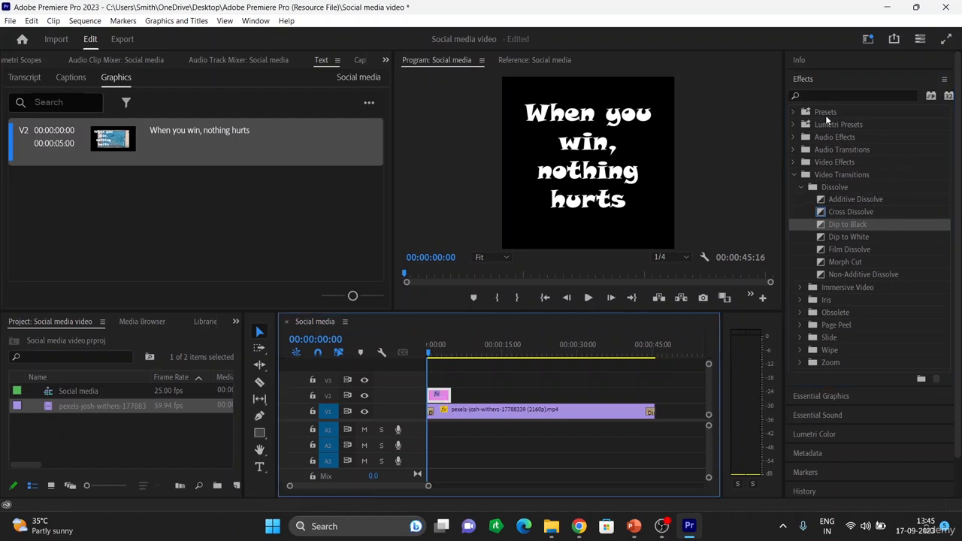
{"action": "left_click", "coordinate": [802, 79]}
{"action": "left_click", "coordinate": [803, 79]}
{"action": "left_click", "coordinate": [612, 168]}
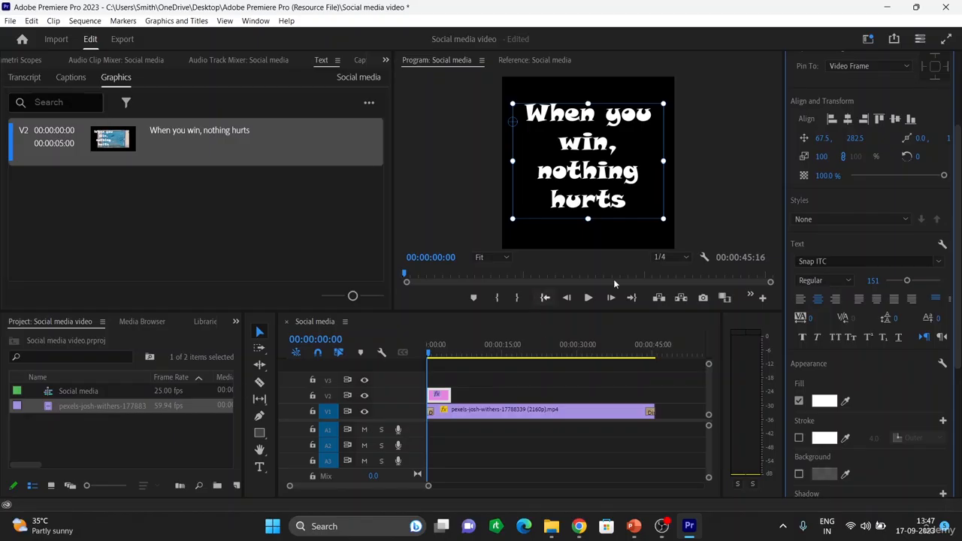
{"action": "scroll", "coordinate": [848, 277], "scroll_direction": "up", "scroll_amount": 1}
{"action": "scroll", "coordinate": [867, 247], "scroll_direction": "up", "scroll_amount": 2}
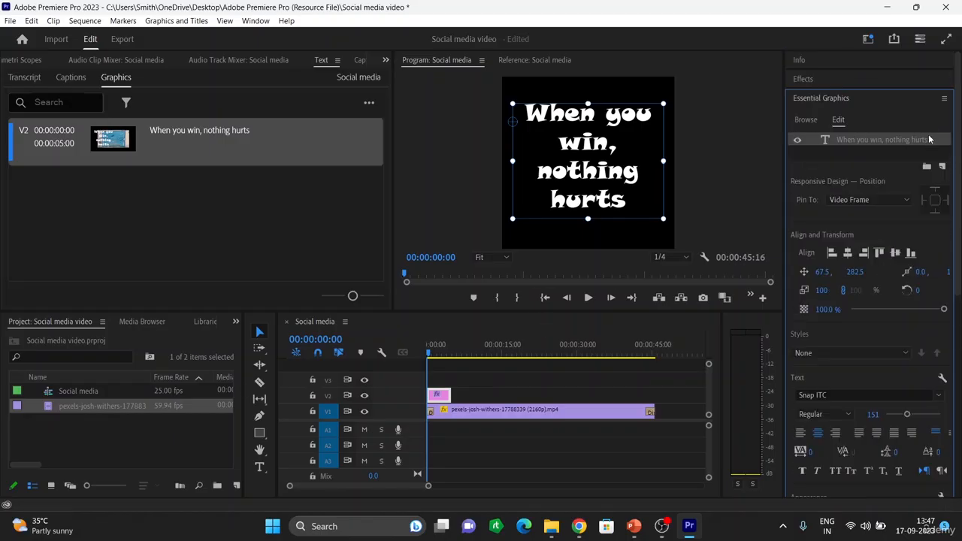
{"action": "left_click", "coordinate": [797, 141]}
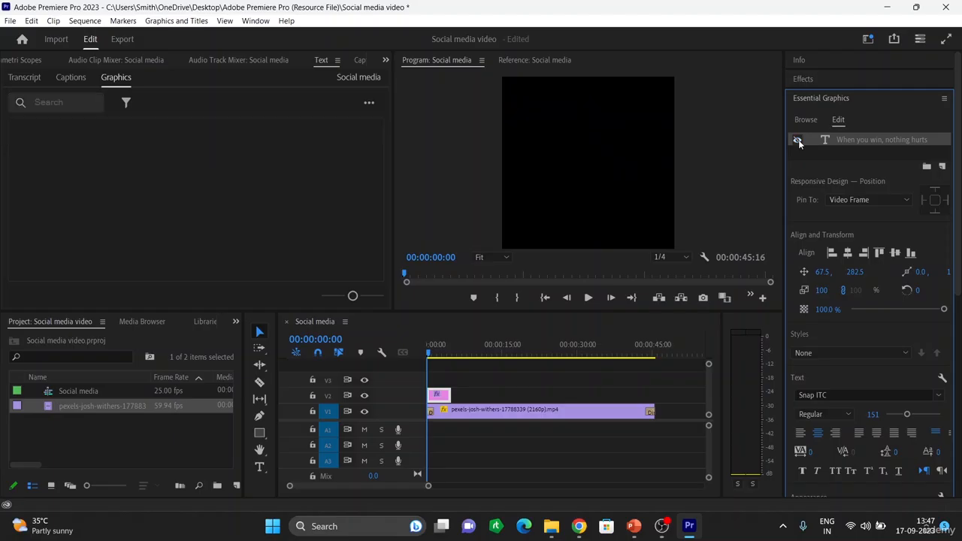
{"action": "left_click", "coordinate": [797, 141]}
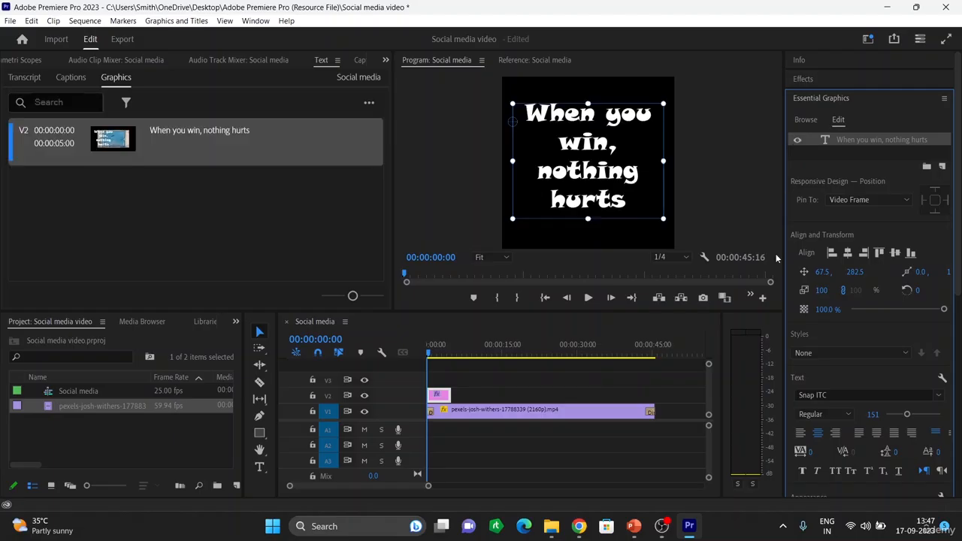
{"action": "scroll", "coordinate": [893, 412], "scroll_direction": "down", "scroll_amount": 1}
{"action": "scroll", "coordinate": [835, 350], "scroll_direction": "down", "scroll_amount": 3}
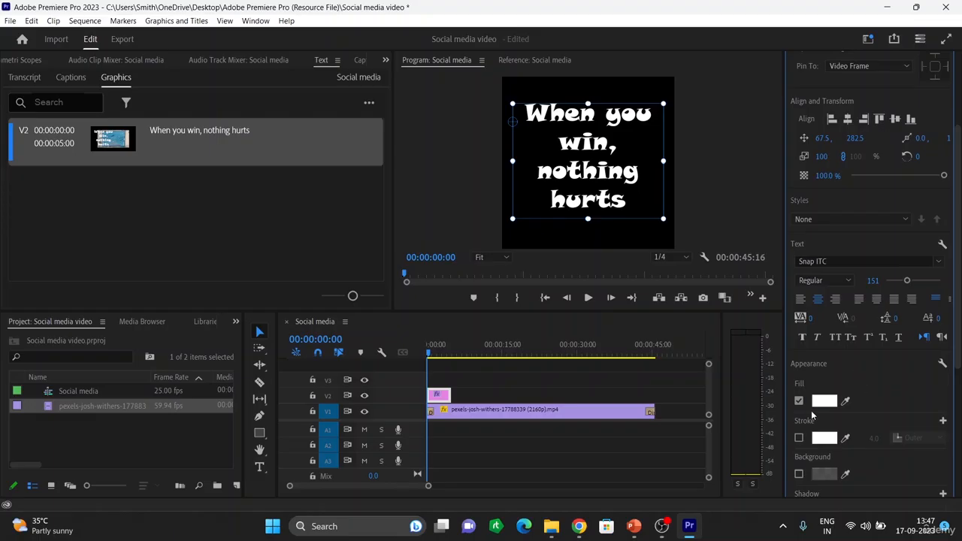
Step: After trying reds, set the title fill to black 000000 and play the sequence
{"action": "left_click", "coordinate": [823, 400]}
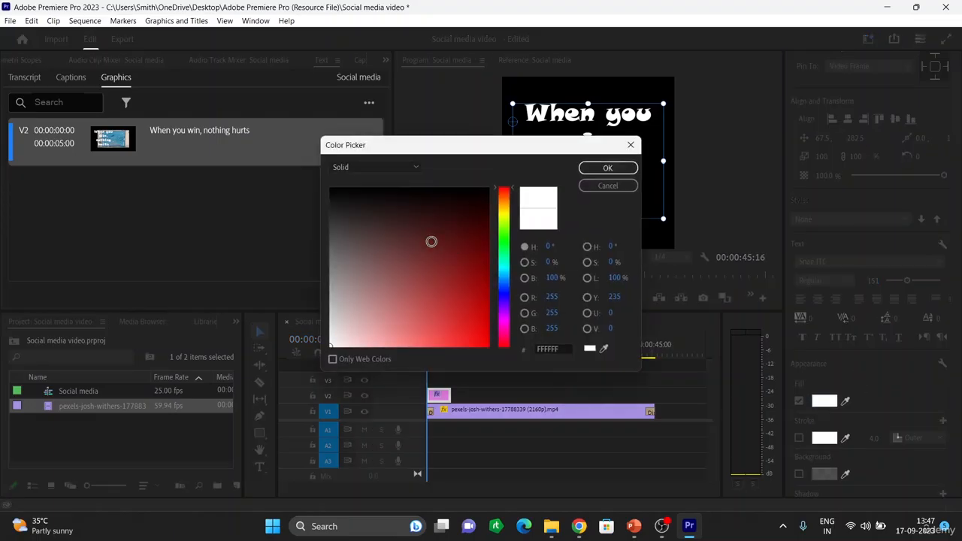
{"action": "left_click_drag", "start_coordinate": [476, 138], "coordinate": [221, 89]}
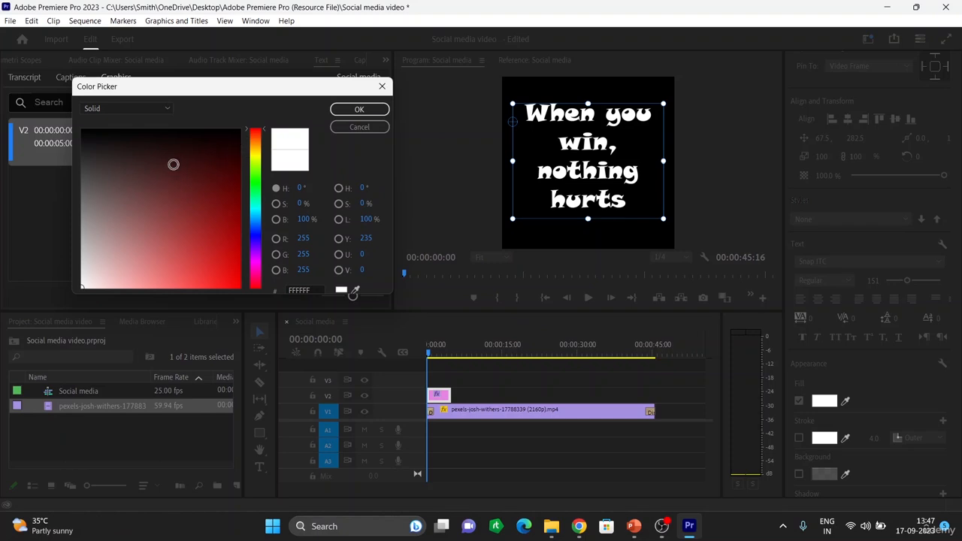
{"action": "left_click", "coordinate": [157, 164]}
{"action": "left_click", "coordinate": [168, 195]}
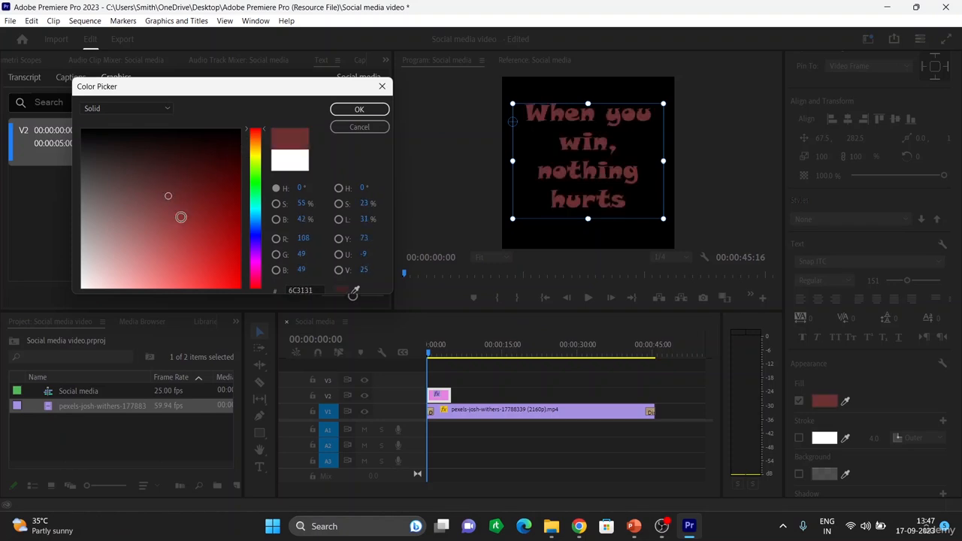
{"action": "left_click", "coordinate": [181, 219]}
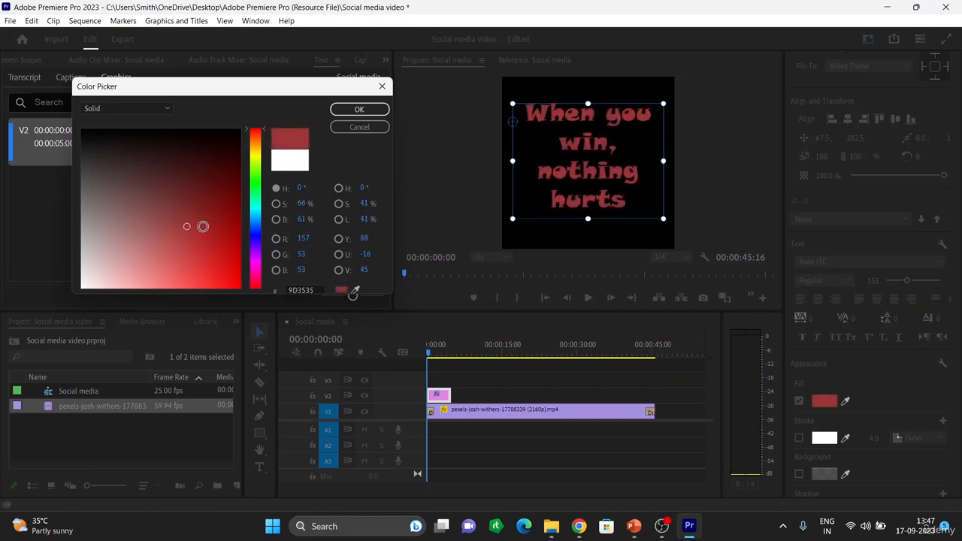
{"action": "left_click", "coordinate": [189, 226]}
{"action": "left_click_drag", "start_coordinate": [189, 226], "coordinate": [77, 122]}
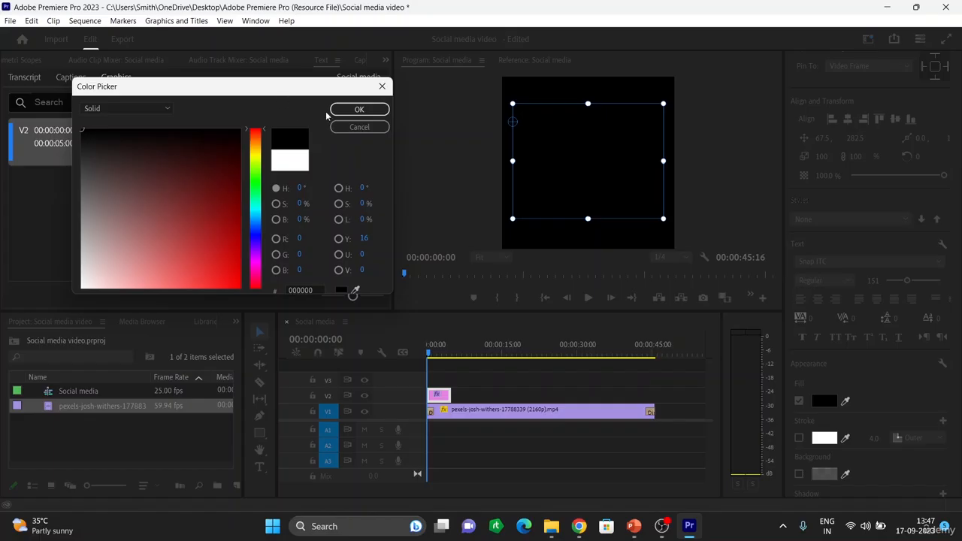
{"action": "left_click", "coordinate": [357, 109]}
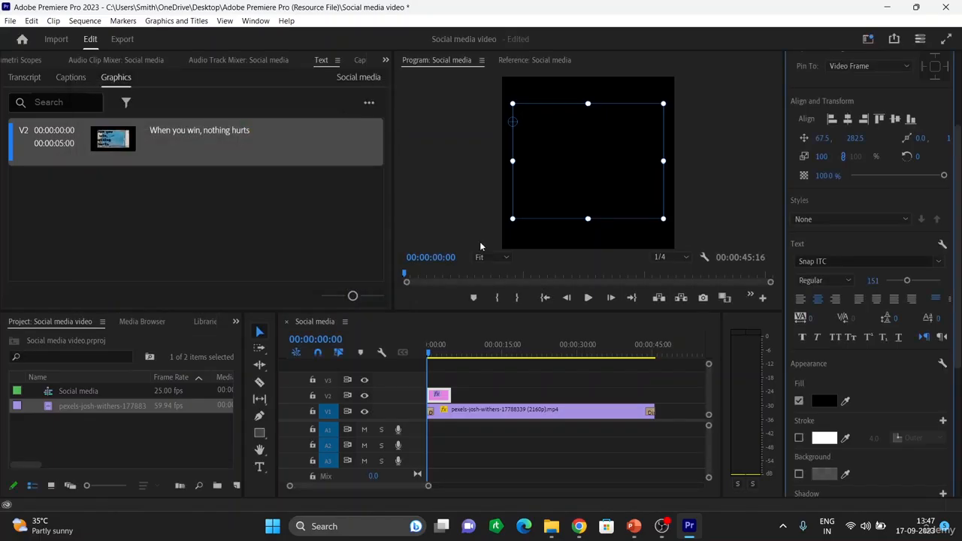
{"action": "key", "text": "space"}
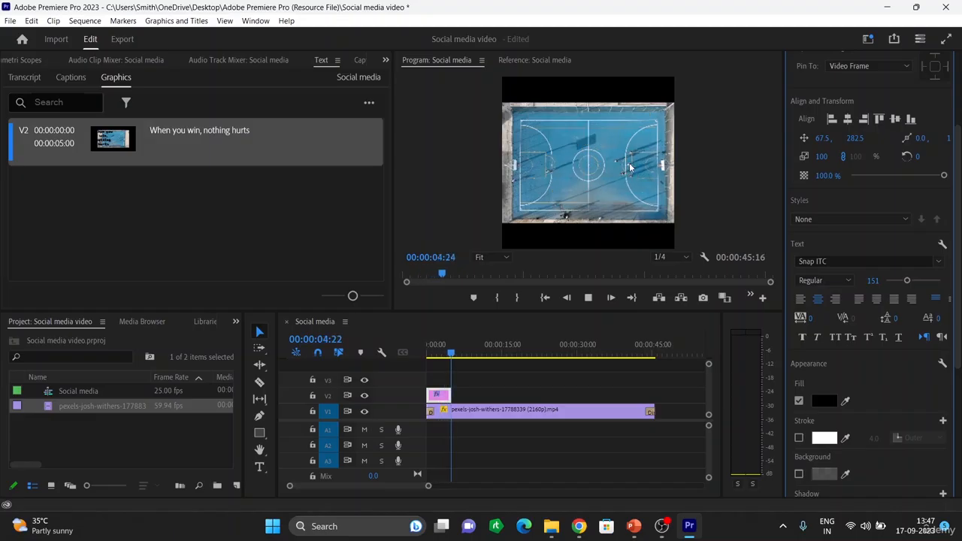
Step: Stop playback and open Essential Graphics' Edit controls with the V2 title clip selected
{"action": "key", "text": "space"}
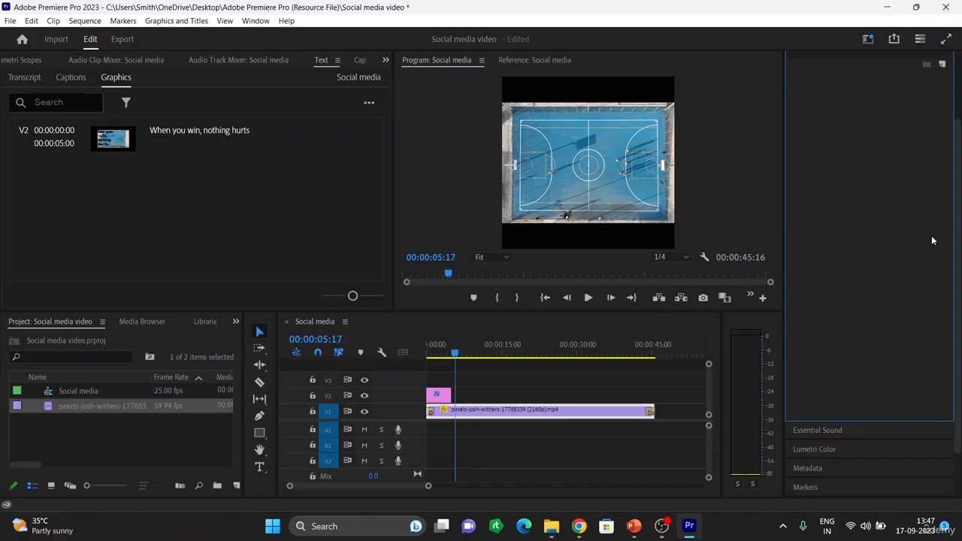
{"action": "left_click", "coordinate": [808, 430]}
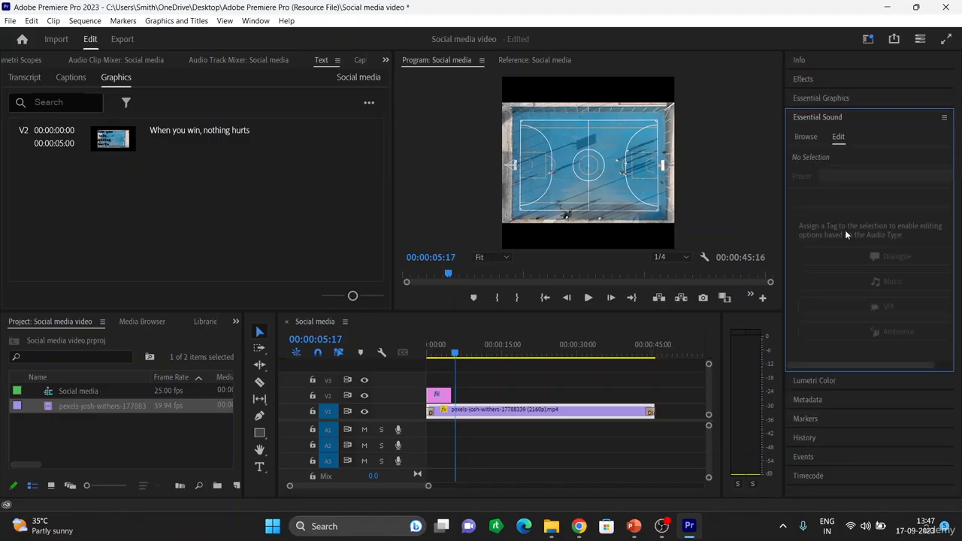
{"action": "left_click", "coordinate": [826, 96]}
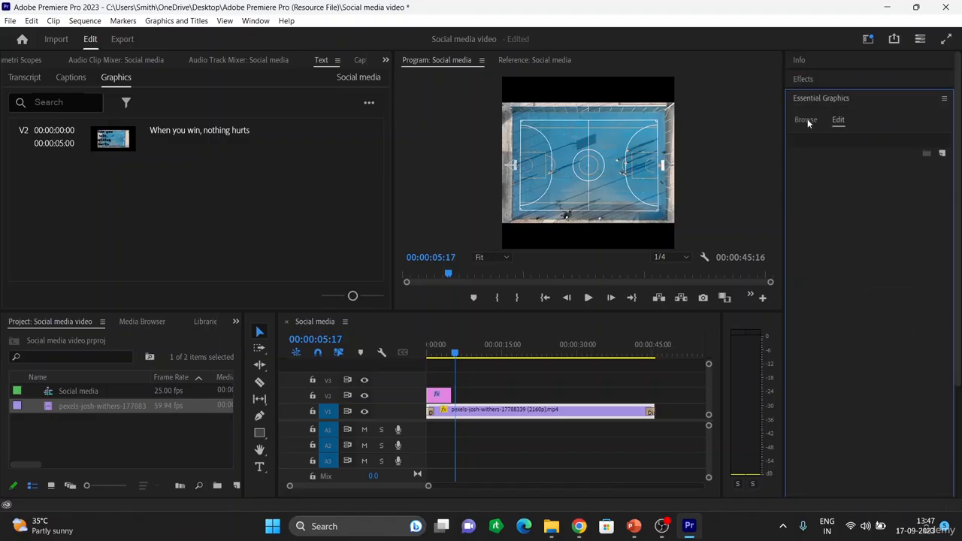
{"action": "left_click", "coordinate": [805, 120]}
{"action": "left_click", "coordinate": [838, 119]}
{"action": "left_click", "coordinate": [435, 395]}
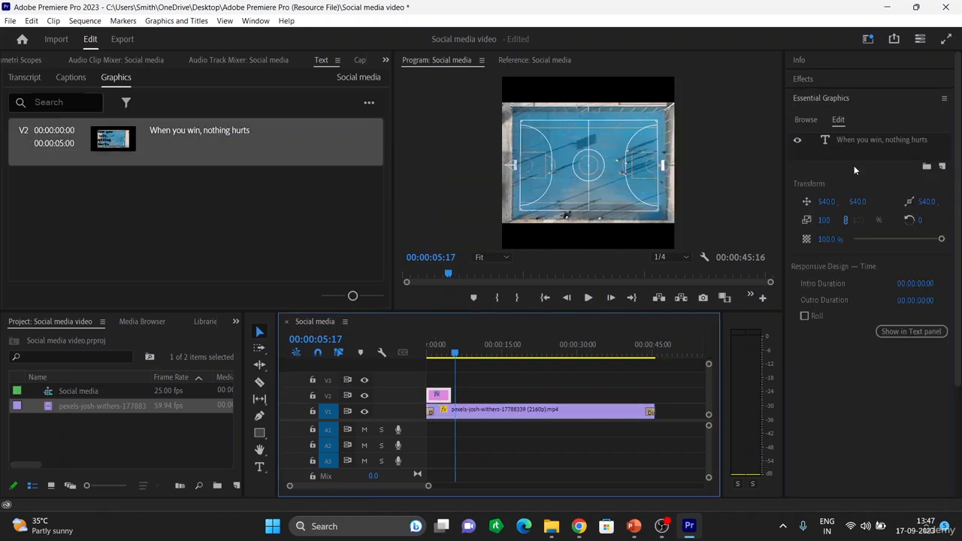
{"action": "left_click", "coordinate": [811, 120]}
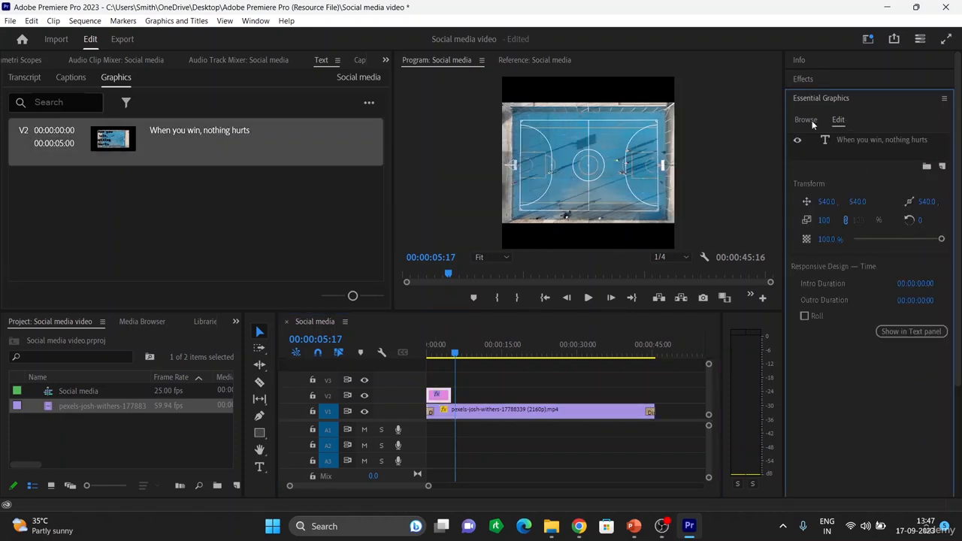
{"action": "left_click", "coordinate": [838, 120]}
Step: Move the playhead to 00:00:03:06 and select the title text in the Program monitor
{"action": "left_click", "coordinate": [439, 396]}
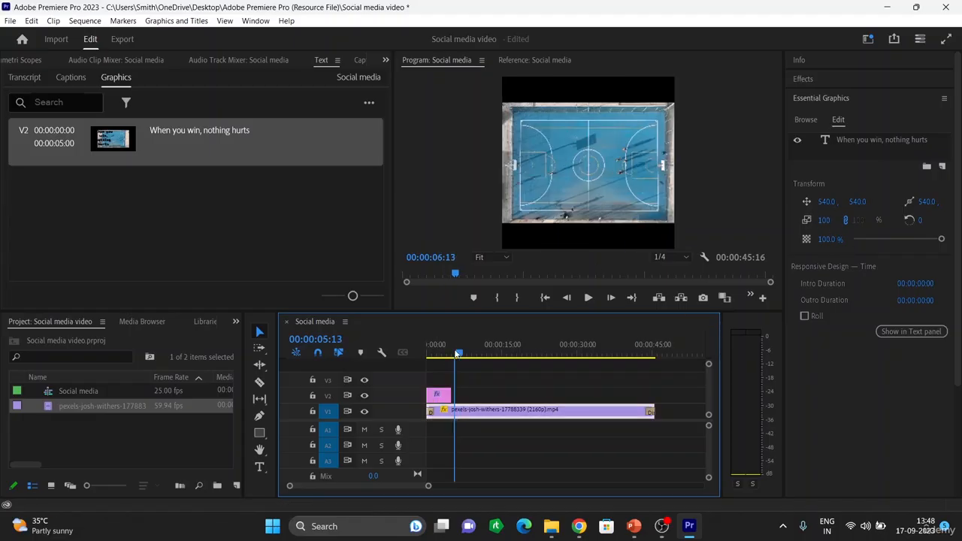
{"action": "left_click", "coordinate": [449, 354]}
{"action": "left_click", "coordinate": [442, 353]}
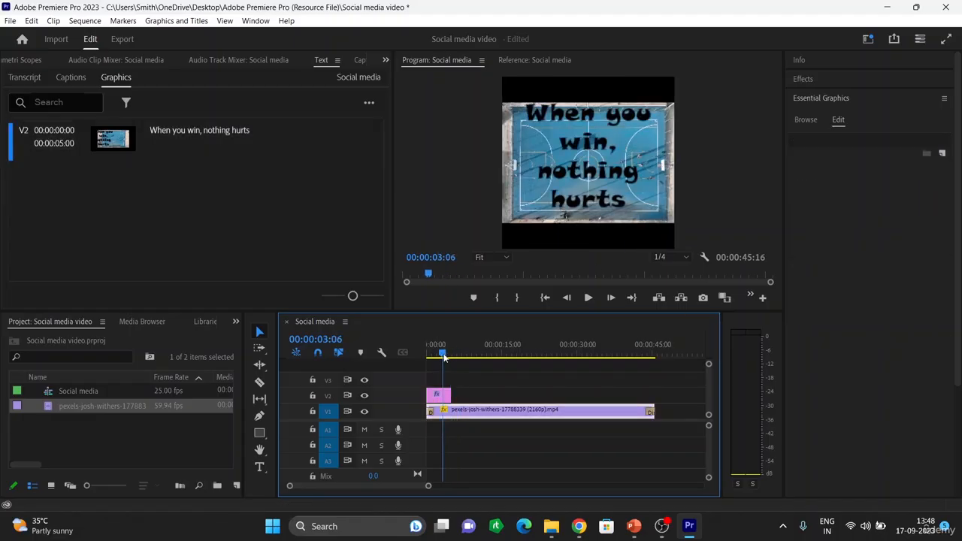
{"action": "left_click", "coordinate": [436, 399]}
{"action": "left_click", "coordinate": [581, 170]}
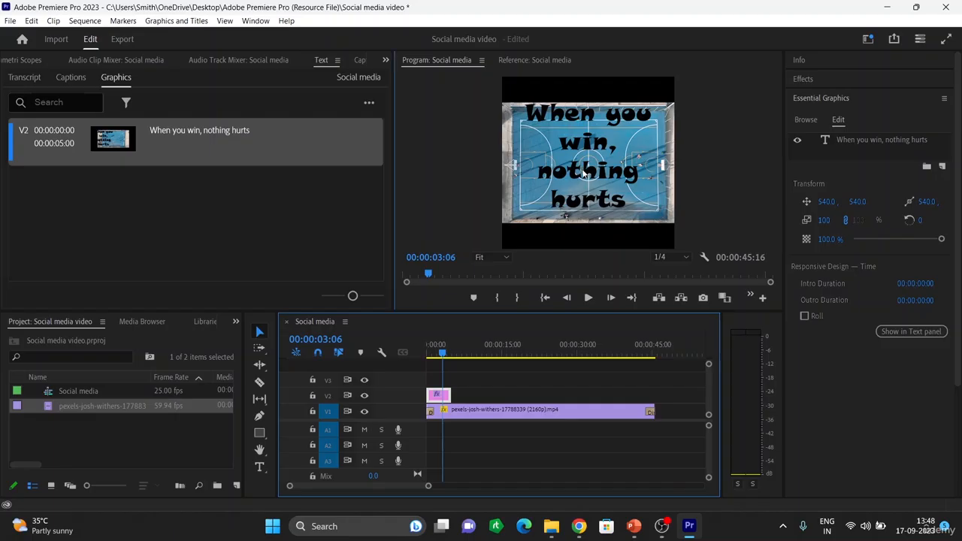
Step: Give the title a white 10.0 outer stroke and nudge it down-right to 103.5, 329.5
{"action": "scroll", "coordinate": [875, 391], "scroll_direction": "down", "scroll_amount": 4}
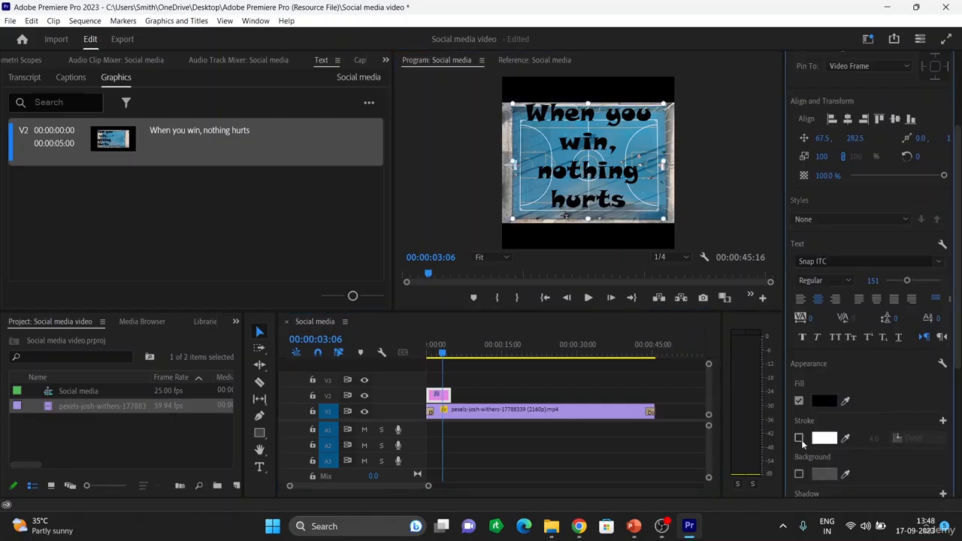
{"action": "left_click", "coordinate": [799, 440]}
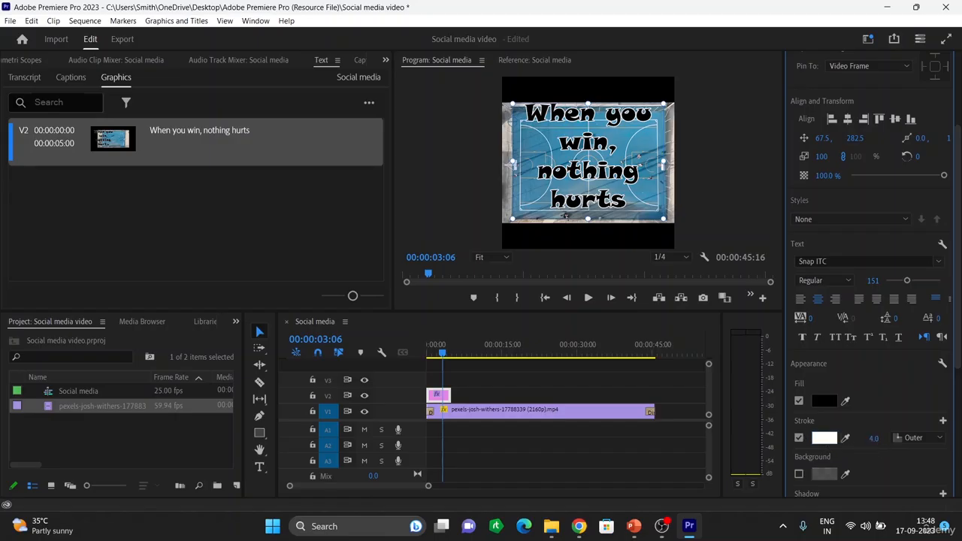
{"action": "left_click_drag", "start_coordinate": [874, 439], "coordinate": [869, 439]}
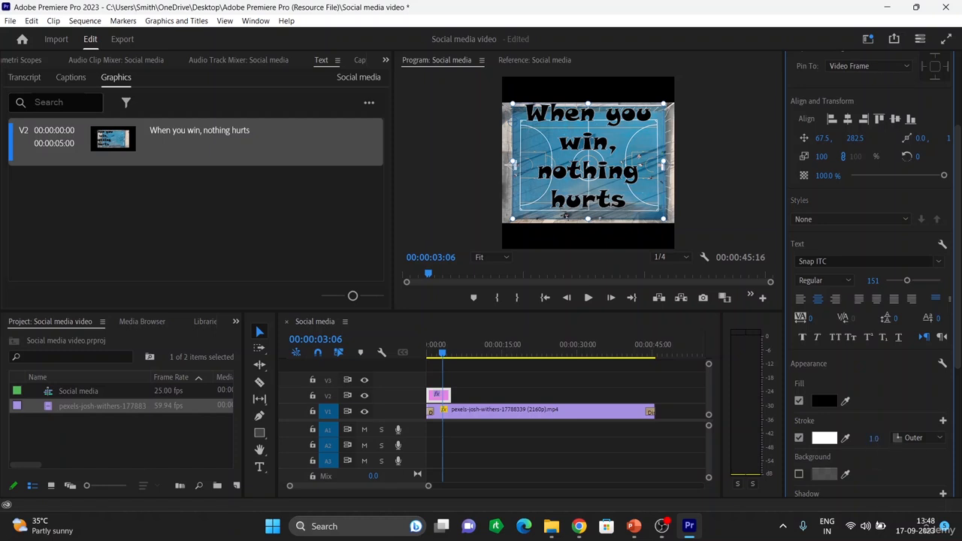
{"action": "left_click_drag", "start_coordinate": [873, 439], "coordinate": [868, 443]}
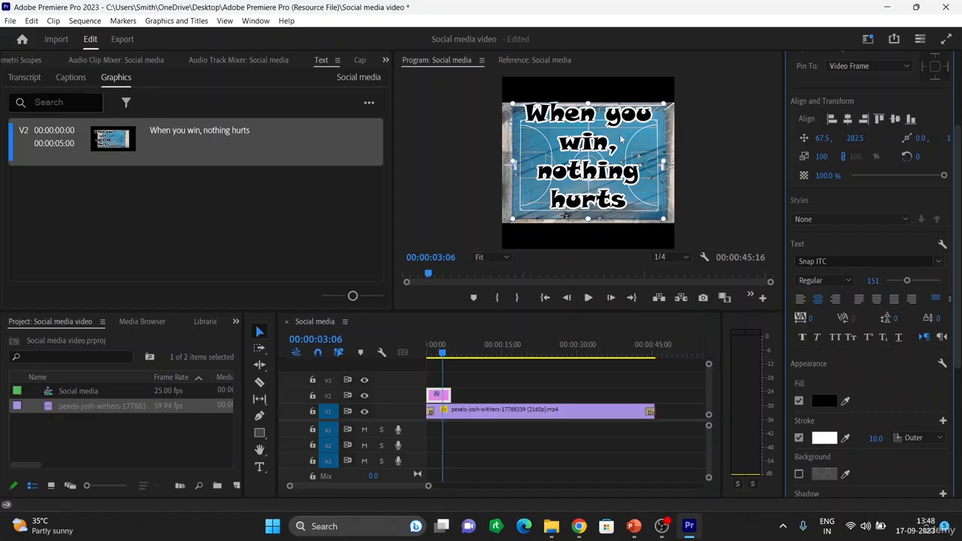
{"action": "left_click_drag", "start_coordinate": [621, 138], "coordinate": [632, 142]}
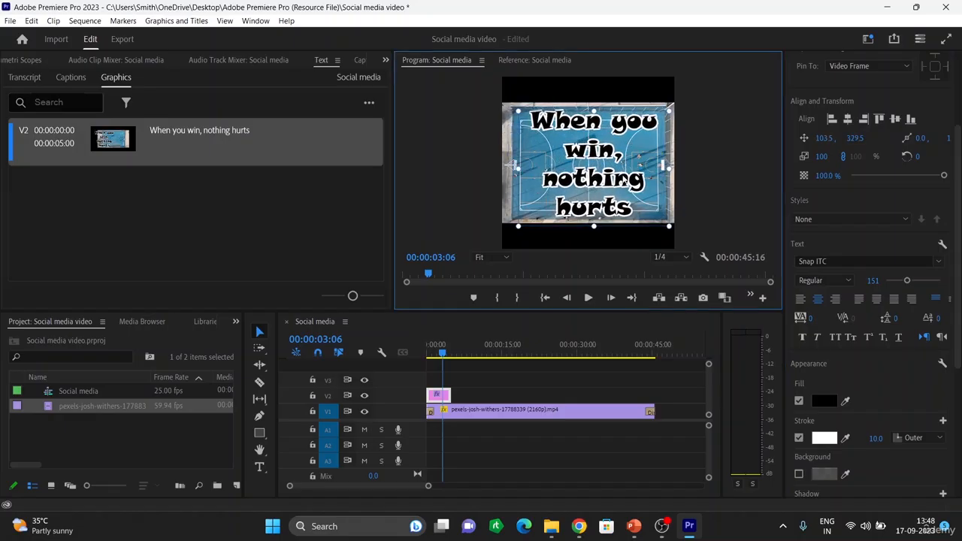
Step: Turn on a 45% opacity background box with size 1.7 and corner radius 71
{"action": "scroll", "coordinate": [891, 399], "scroll_direction": "down", "scroll_amount": 1}
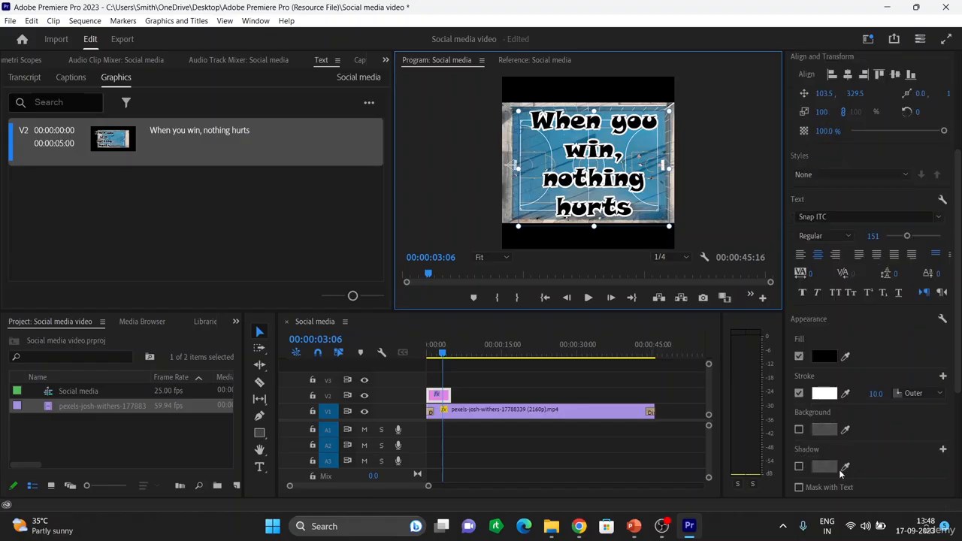
{"action": "left_click", "coordinate": [799, 429]}
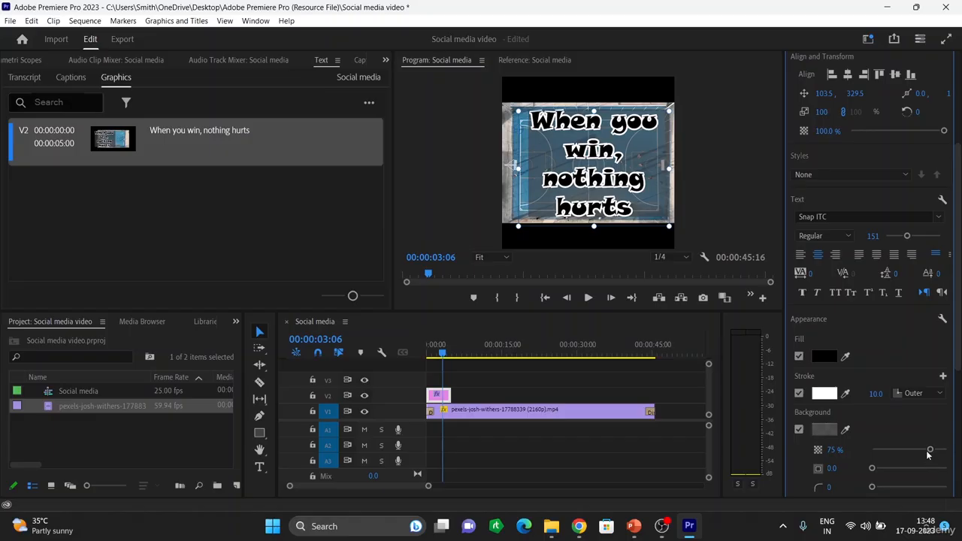
{"action": "left_click_drag", "start_coordinate": [929, 450], "coordinate": [905, 449]}
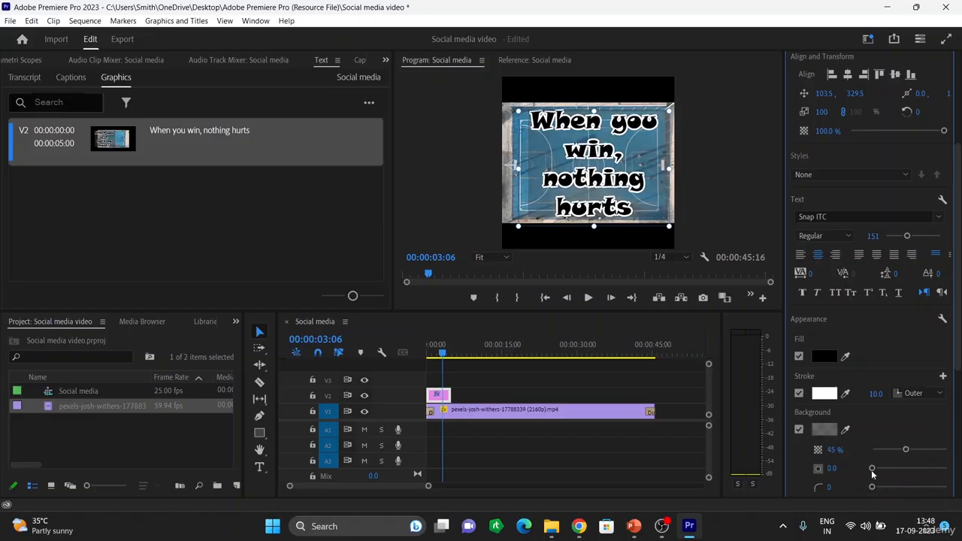
{"action": "left_click_drag", "start_coordinate": [872, 487], "coordinate": [926, 489]}
{"action": "mouse_move", "coordinate": [871, 468]}
{"action": "left_mouse_down"}
{"action": "mouse_move", "coordinate": [923, 481]}
{"action": "mouse_move", "coordinate": [860, 479]}
{"action": "left_mouse_up"}
Step: Add a drop shadow at 84% opacity and push it further from the text
{"action": "scroll", "coordinate": [863, 385], "scroll_direction": "down", "scroll_amount": 1}
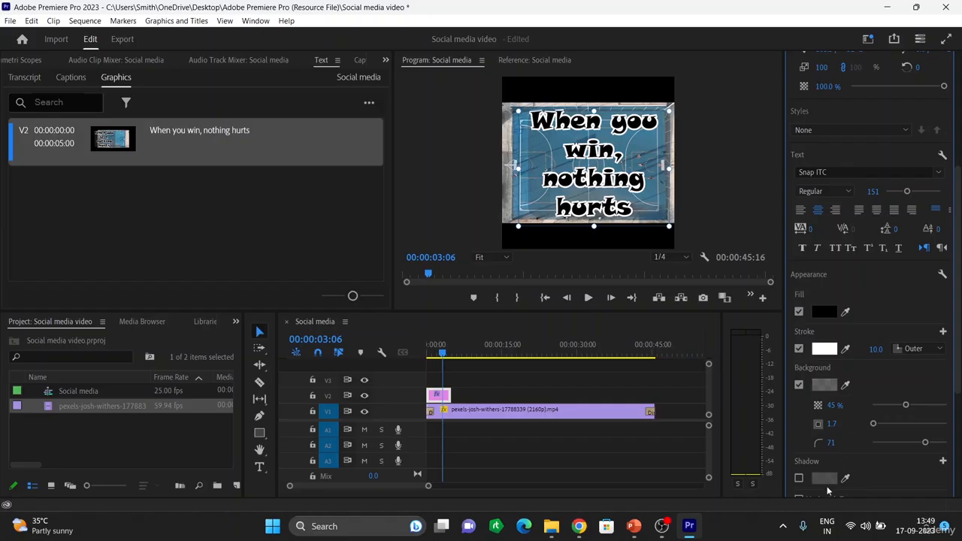
{"action": "left_click", "coordinate": [797, 478]}
{"action": "scroll", "coordinate": [874, 454], "scroll_direction": "down", "scroll_amount": 2}
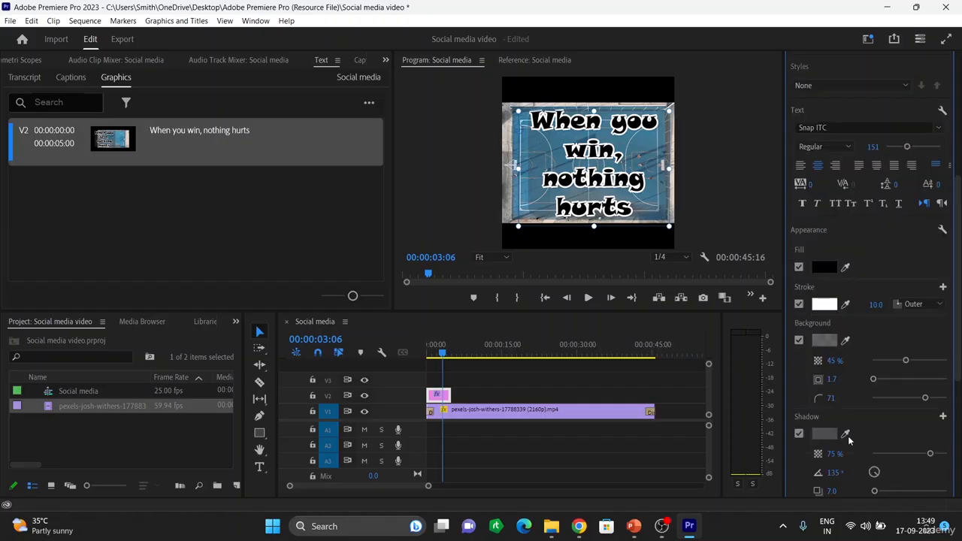
{"action": "mouse_move", "coordinate": [929, 411]}
{"action": "left_mouse_down"}
{"action": "mouse_move", "coordinate": [911, 415]}
{"action": "mouse_move", "coordinate": [934, 418]}
{"action": "left_mouse_up"}
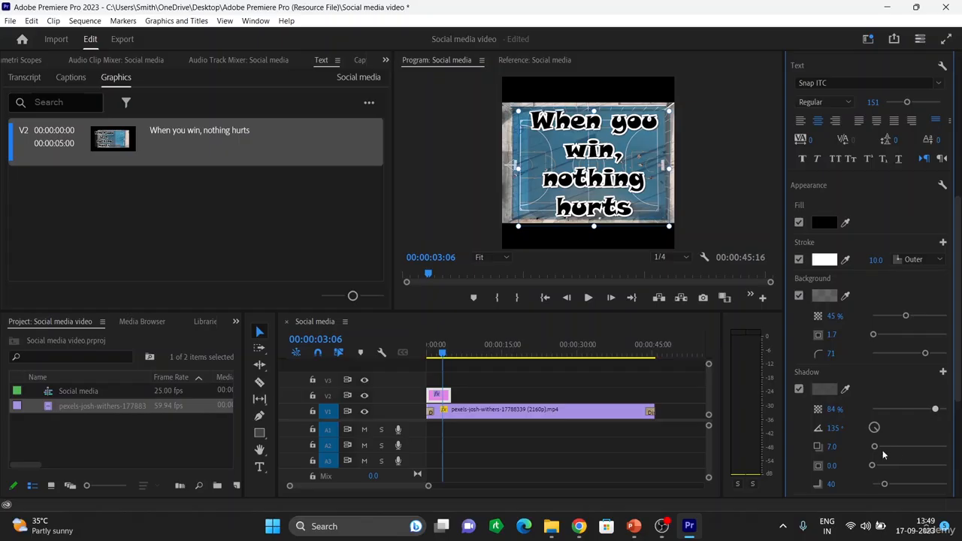
{"action": "mouse_move", "coordinate": [875, 447]}
{"action": "left_mouse_down"}
{"action": "mouse_move", "coordinate": [924, 452]}
{"action": "mouse_move", "coordinate": [864, 433]}
{"action": "left_mouse_up"}
{"action": "scroll", "coordinate": [899, 468], "scroll_direction": "down", "scroll_amount": 3}
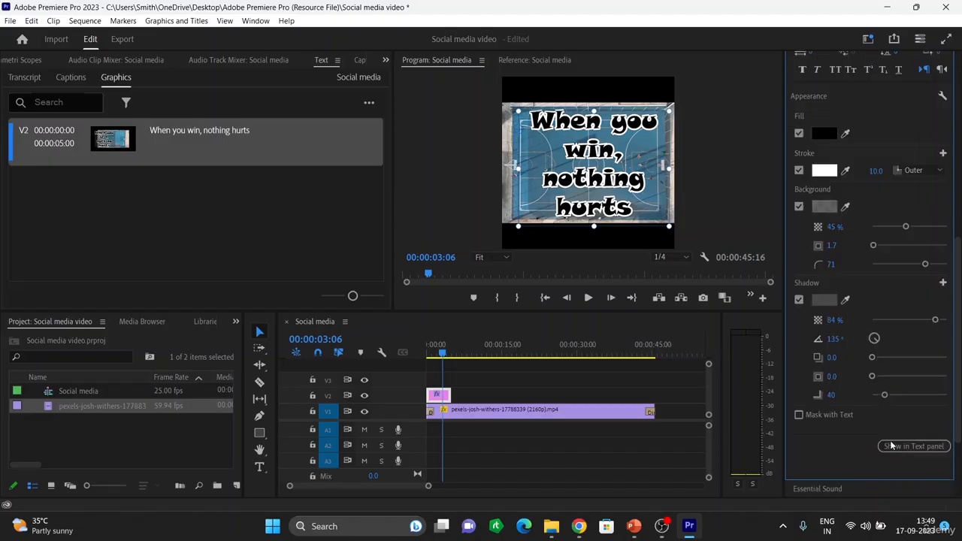
{"action": "scroll", "coordinate": [887, 304], "scroll_direction": "up", "scroll_amount": 2}
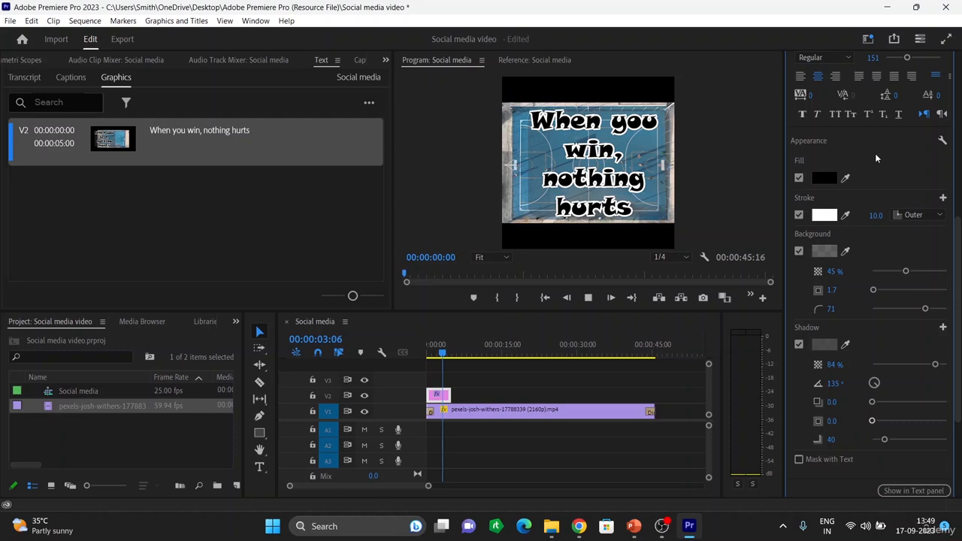
Step: Play the sequence from the start to preview the styled title
{"action": "key", "text": "Home"}
{"action": "key", "text": "space"}
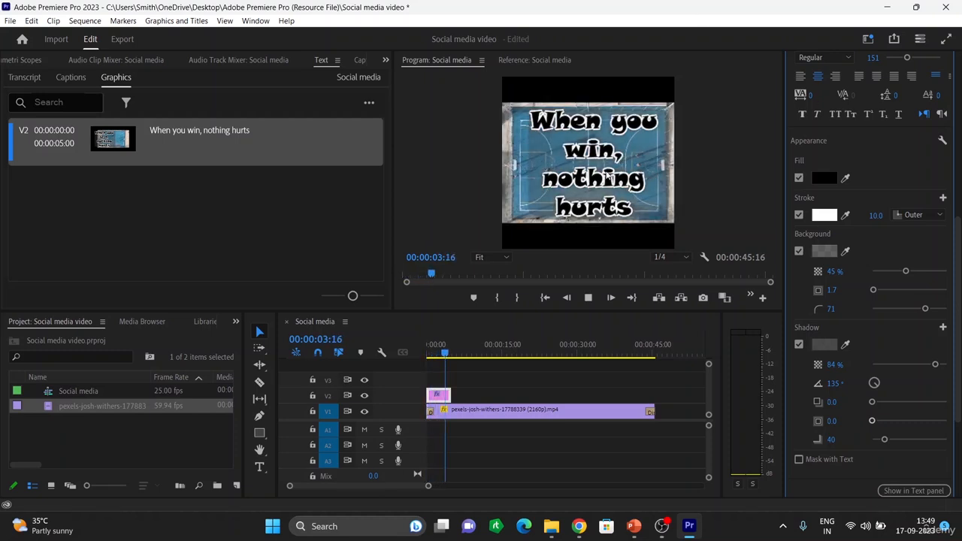
{"action": "left_click", "coordinate": [602, 158]}
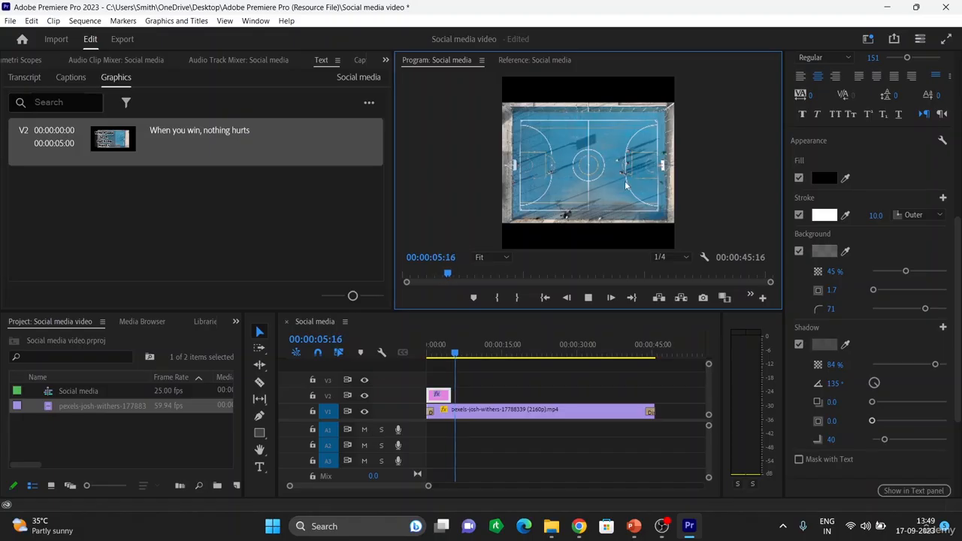
{"action": "key", "text": "space"}
{"action": "left_click", "coordinate": [599, 162]}
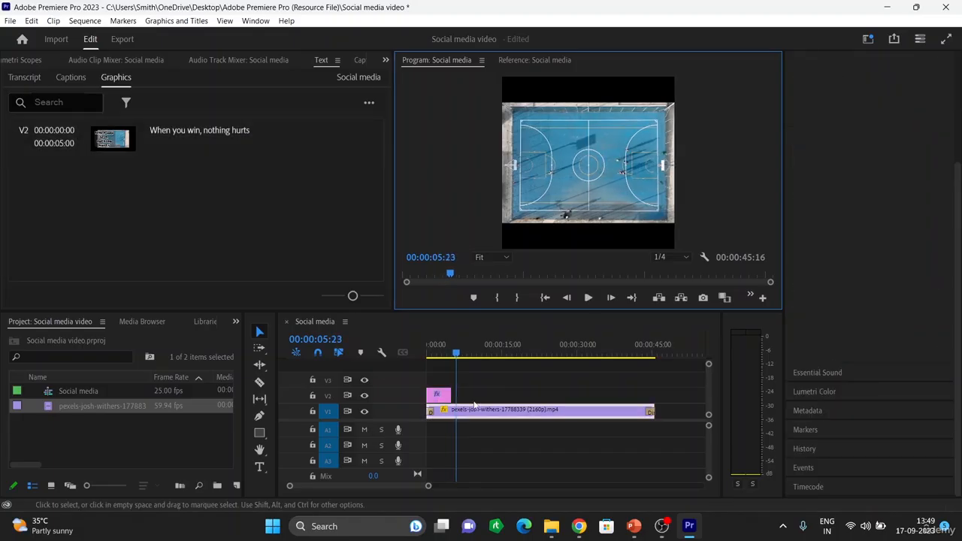
Step: Scrub back to 00:00:01:09 and select the title text on V2 for editing
{"action": "left_click", "coordinate": [441, 398]}
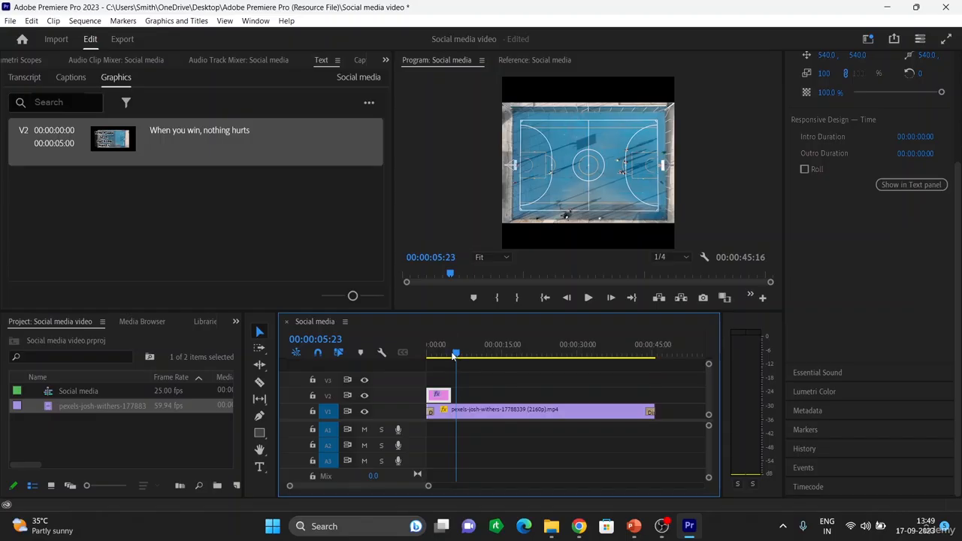
{"action": "left_click_drag", "start_coordinate": [453, 356], "coordinate": [432, 356]}
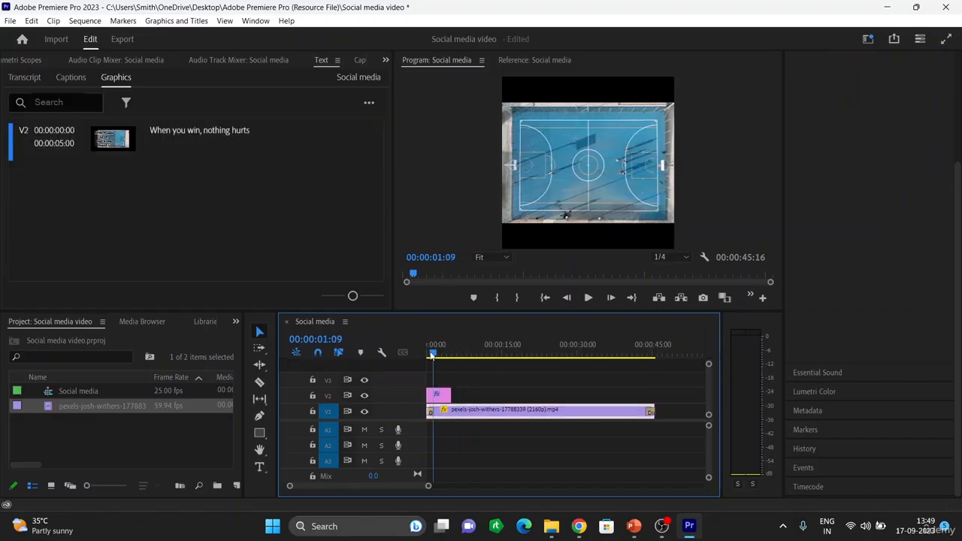
{"action": "left_click", "coordinate": [444, 396]}
{"action": "left_click", "coordinate": [585, 184]}
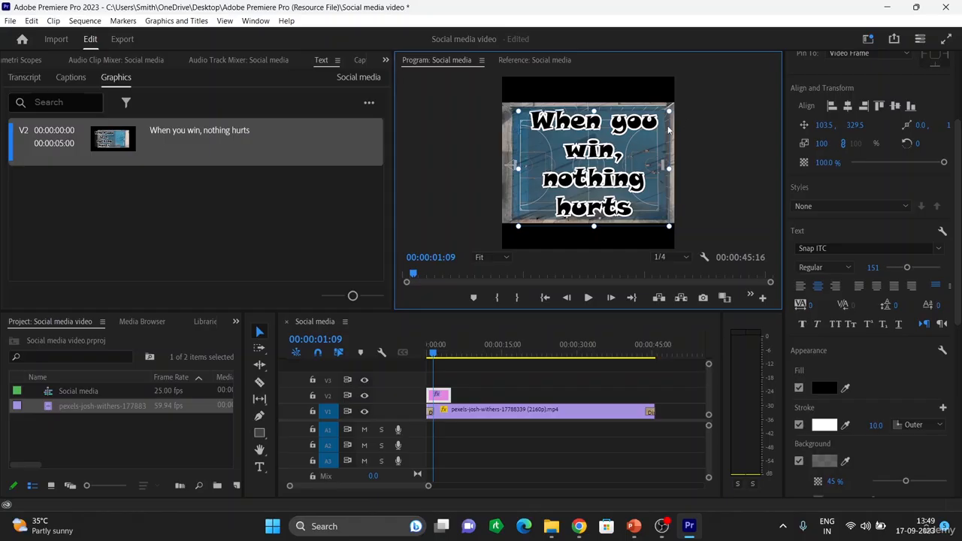
Step: Move the title up and left to position 56.5, 289.5
{"action": "left_click_drag", "start_coordinate": [649, 142], "coordinate": [640, 132]}
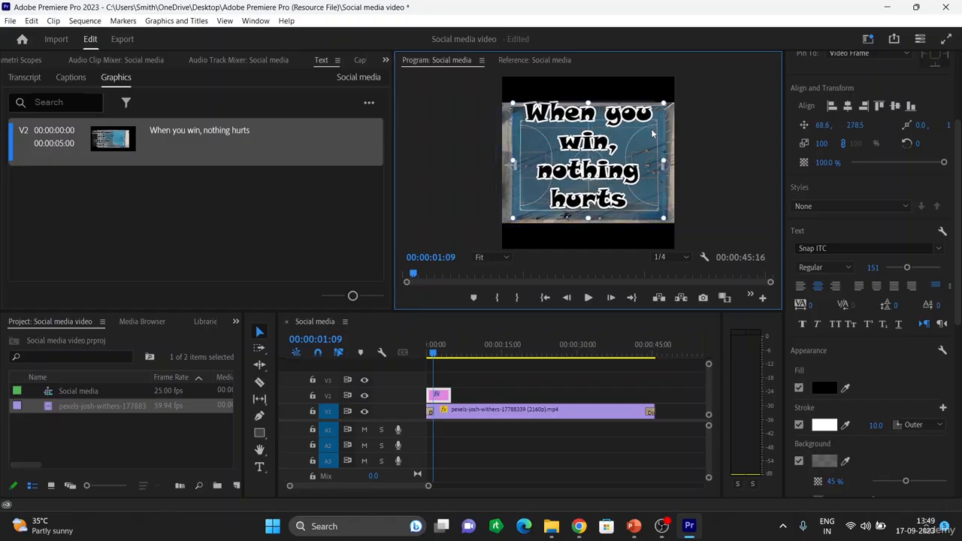
{"action": "left_click_drag", "start_coordinate": [651, 129], "coordinate": [650, 131]}
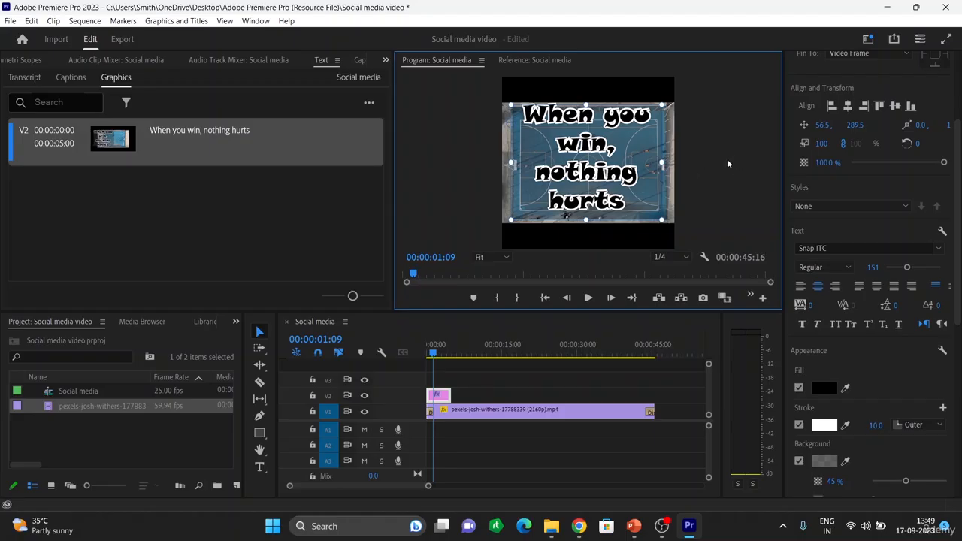
{"action": "left_click", "coordinate": [705, 176]}
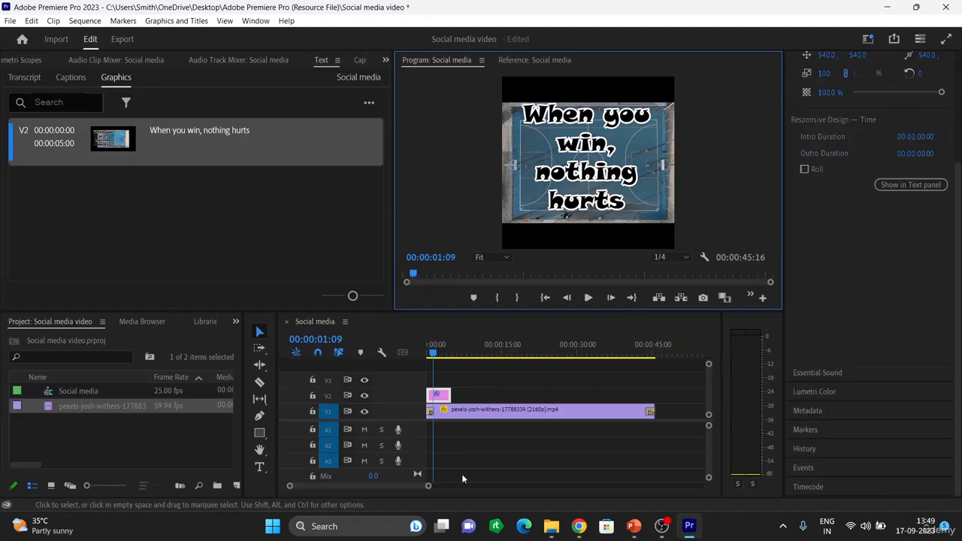
Step: Play the sequence from the start, stop, and scrub back to a frame showing the title
{"action": "left_click", "coordinate": [425, 350]}
{"action": "key", "text": "space"}
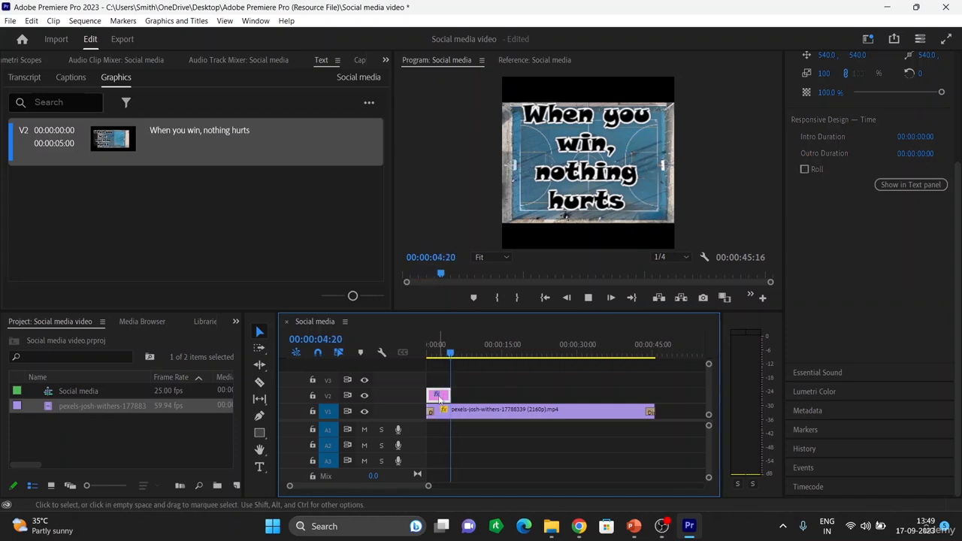
{"action": "key", "text": "space"}
{"action": "left_click_drag", "start_coordinate": [450, 358], "coordinate": [432, 357]}
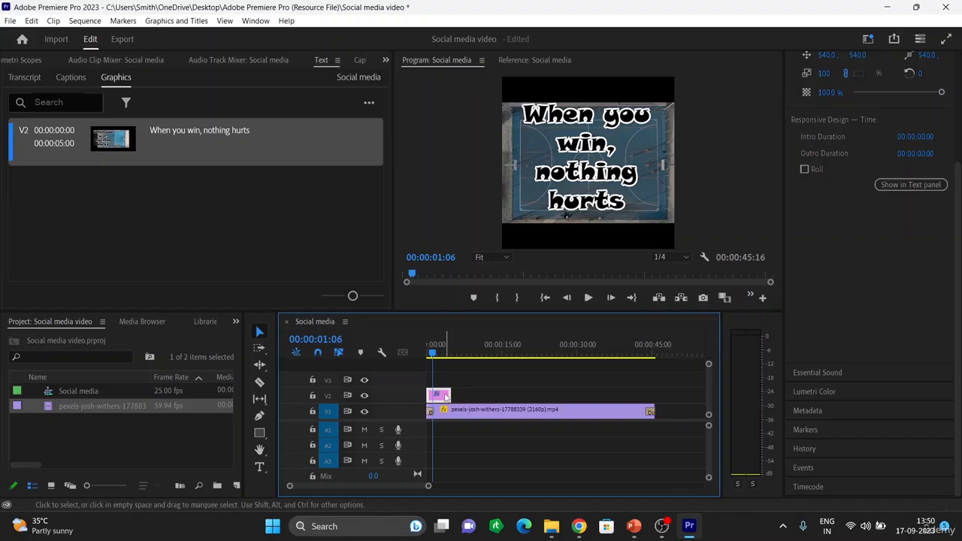
{"action": "scroll", "coordinate": [905, 208], "scroll_direction": "up", "scroll_amount": 2}
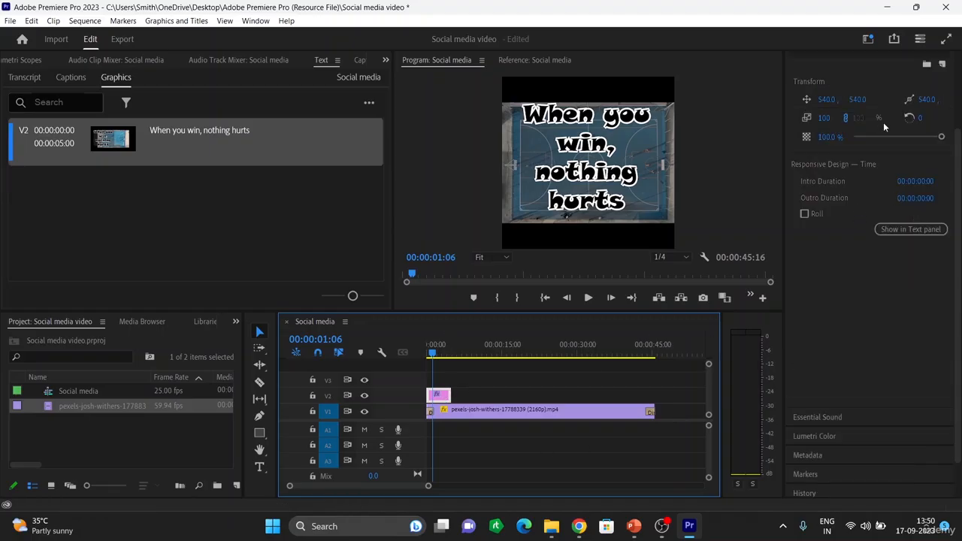
Step: Turn off the title's Background box and Shadow in Essential Graphics Appearance
{"action": "scroll", "coordinate": [879, 158], "scroll_direction": "up", "scroll_amount": 2}
{"action": "left_click", "coordinate": [613, 186]}
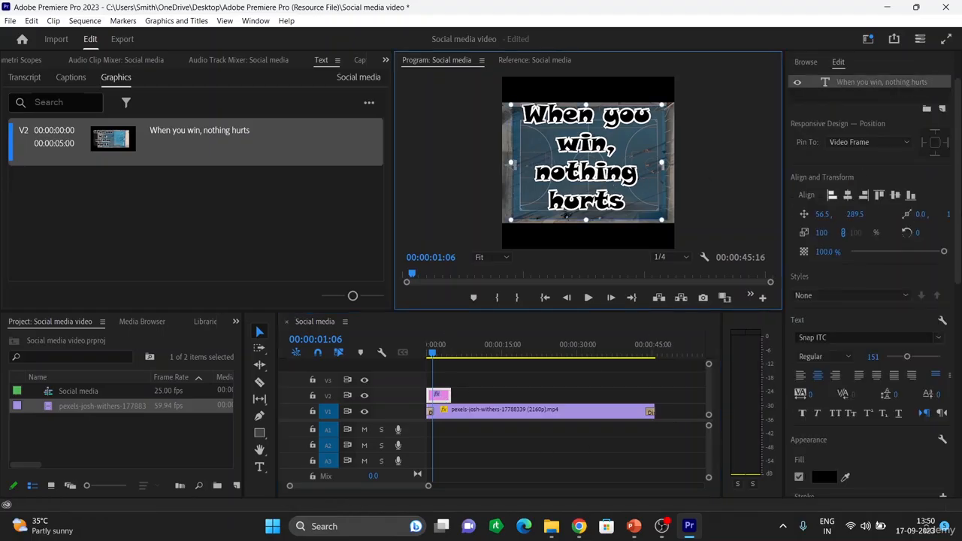
{"action": "scroll", "coordinate": [841, 415], "scroll_direction": "down", "scroll_amount": 2}
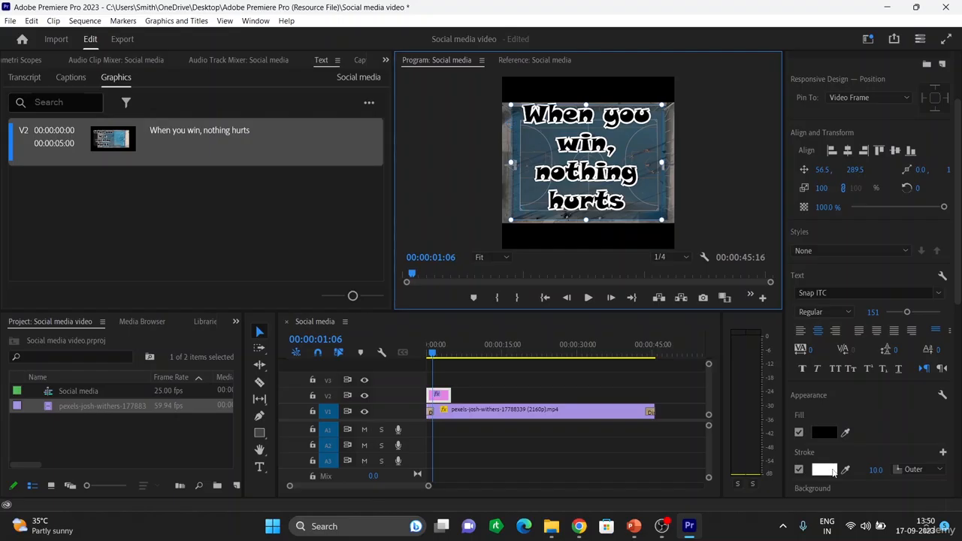
{"action": "scroll", "coordinate": [827, 465], "scroll_direction": "down", "scroll_amount": 4}
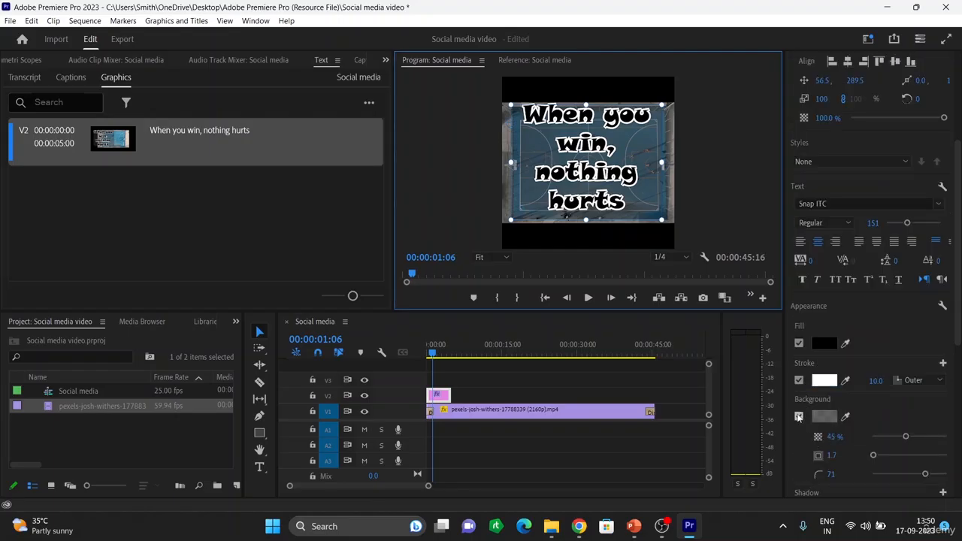
{"action": "left_click", "coordinate": [799, 416]}
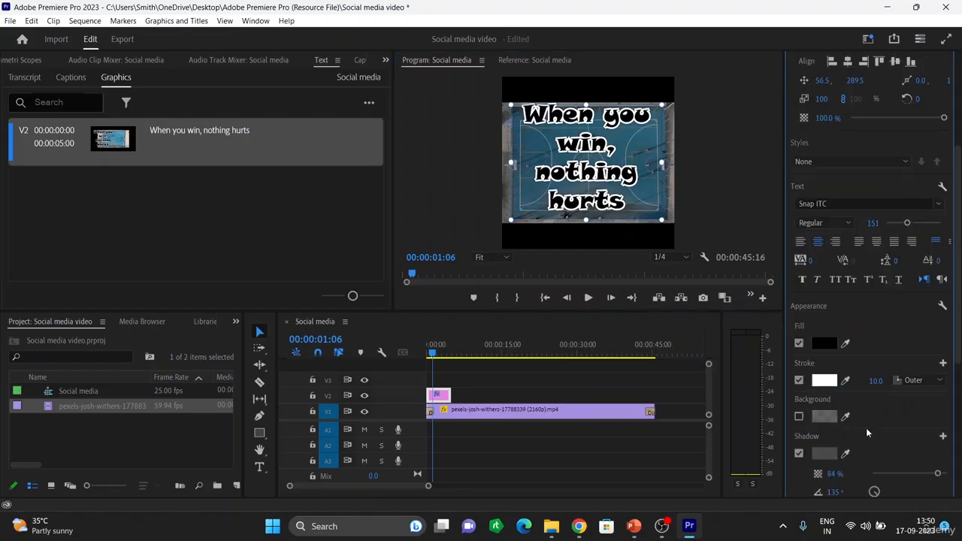
{"action": "scroll", "coordinate": [866, 434], "scroll_direction": "down", "scroll_amount": 4}
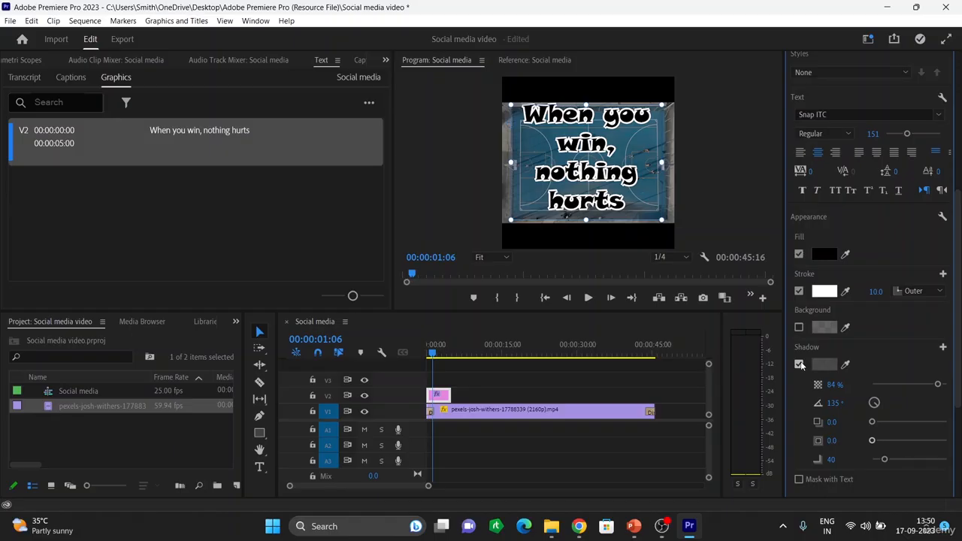
{"action": "left_click", "coordinate": [798, 364]}
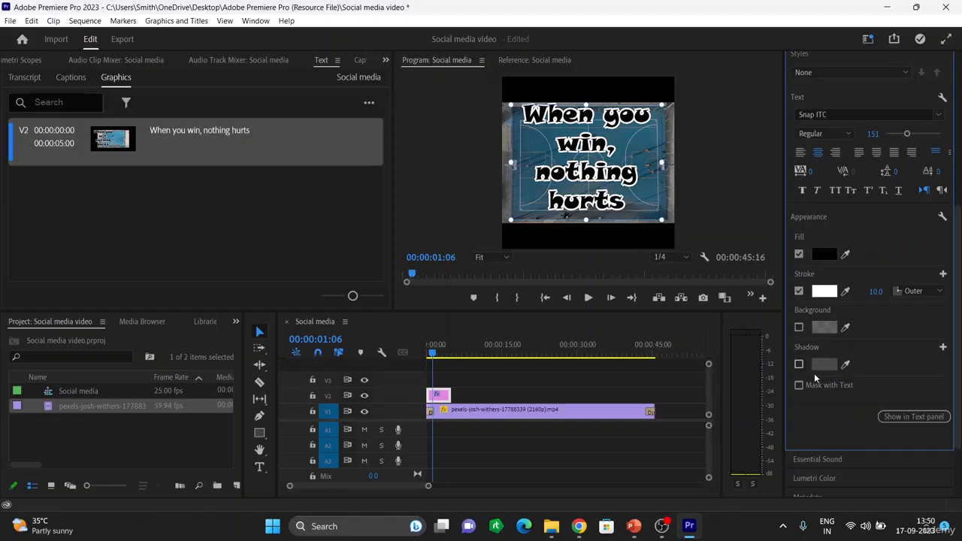
Step: Play the sequence from the start to check the plain outlined title
{"action": "left_click", "coordinate": [429, 354]}
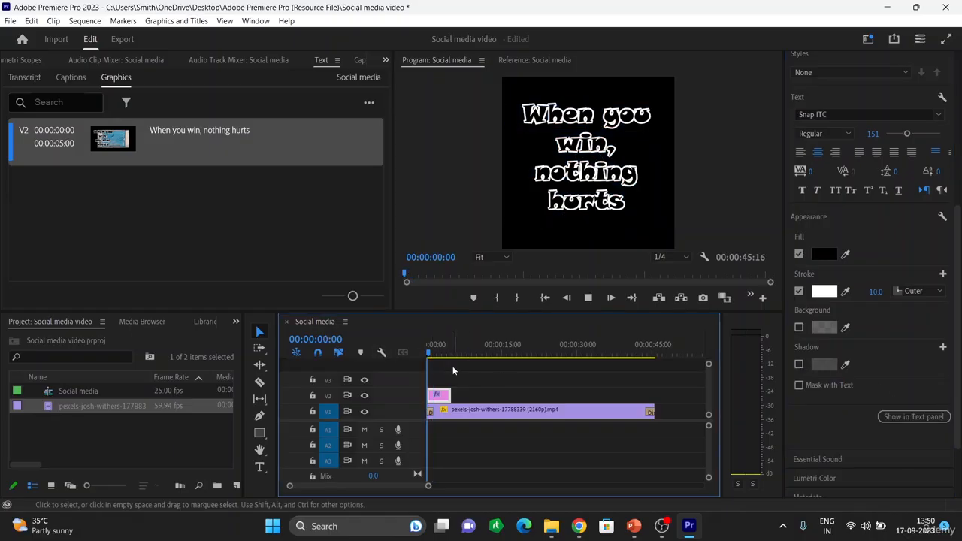
{"action": "key", "text": "space"}
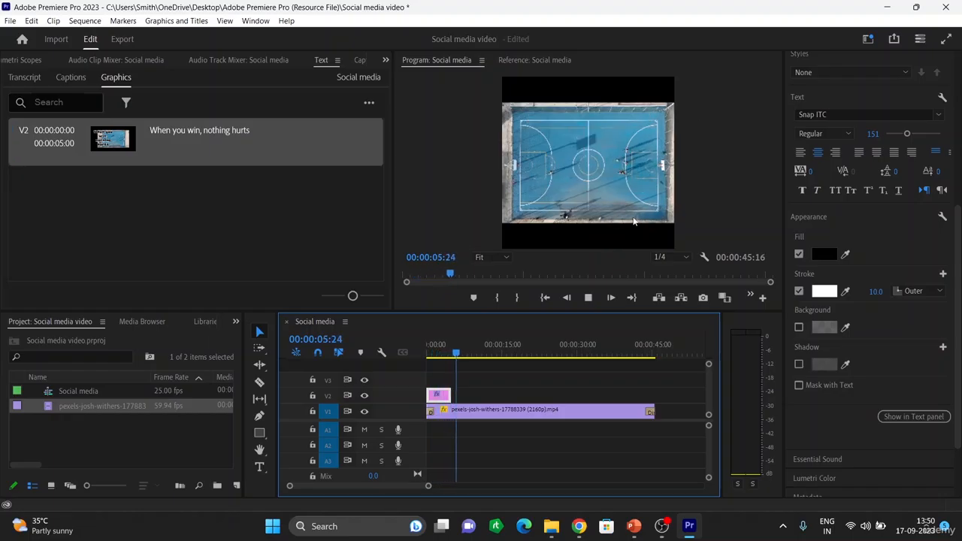
{"action": "key", "text": "space"}
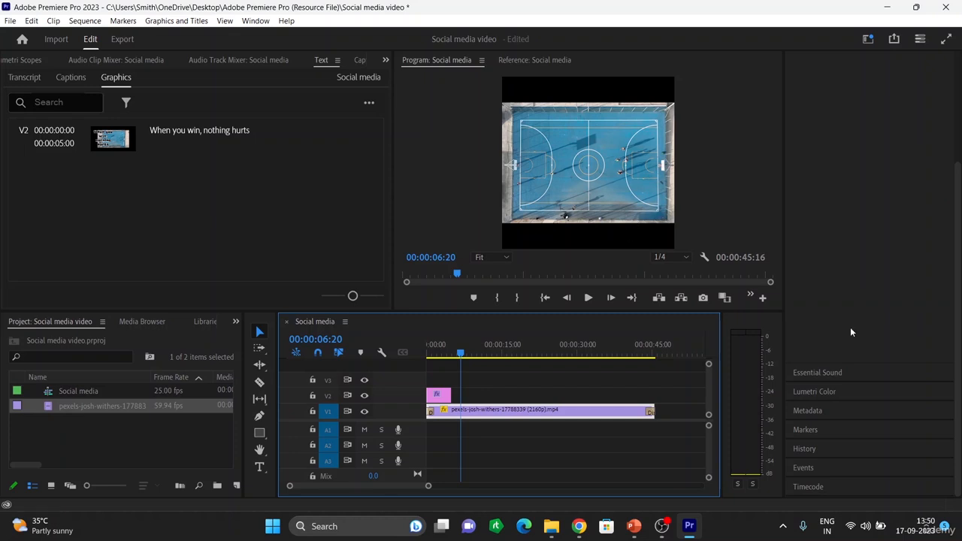
Step: Extend the V2 title clip to about 11 seconds and set the title's opacity to 82.6%
{"action": "left_click", "coordinate": [445, 394]}
{"action": "left_click_drag", "start_coordinate": [450, 395], "coordinate": [478, 396]}
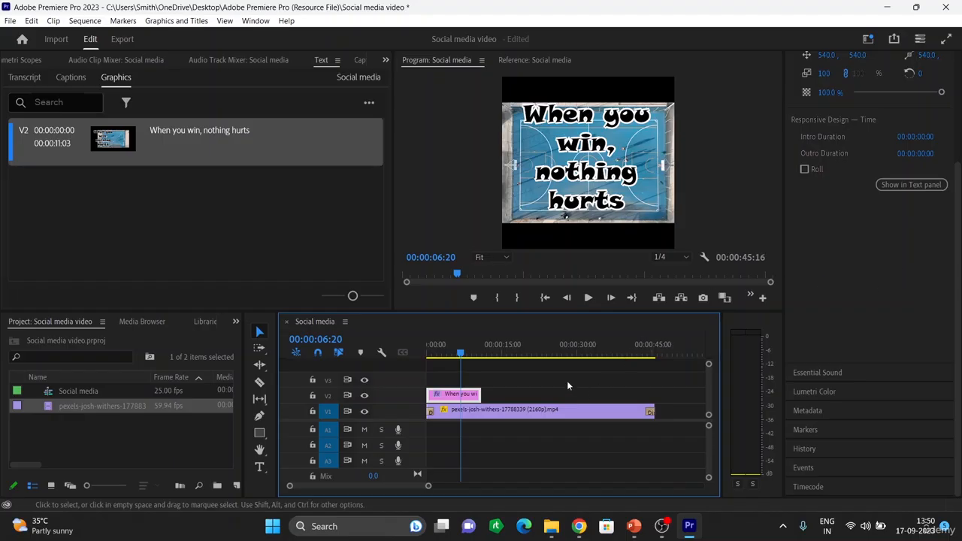
{"action": "left_click", "coordinate": [603, 176]}
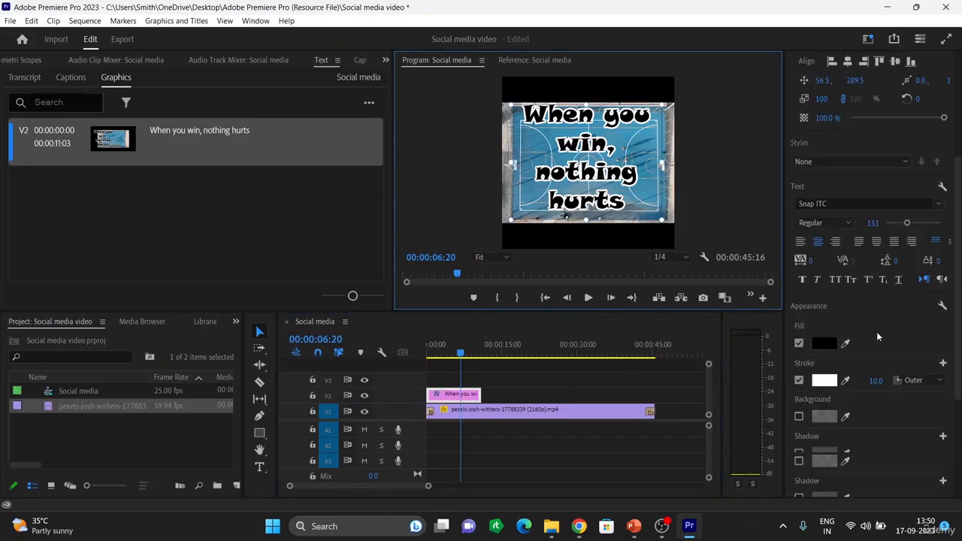
{"action": "scroll", "coordinate": [877, 328], "scroll_direction": "up", "scroll_amount": 2}
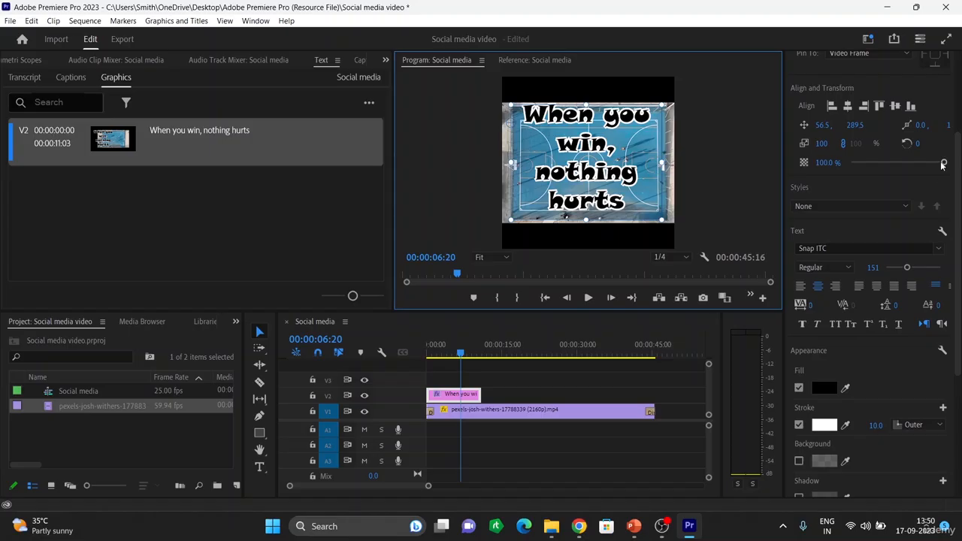
{"action": "mouse_move", "coordinate": [943, 165]}
{"action": "left_mouse_down"}
{"action": "mouse_move", "coordinate": [893, 163]}
{"action": "mouse_move", "coordinate": [927, 171]}
{"action": "left_mouse_up"}
{"action": "scroll", "coordinate": [890, 158], "scroll_direction": "up", "scroll_amount": 2}
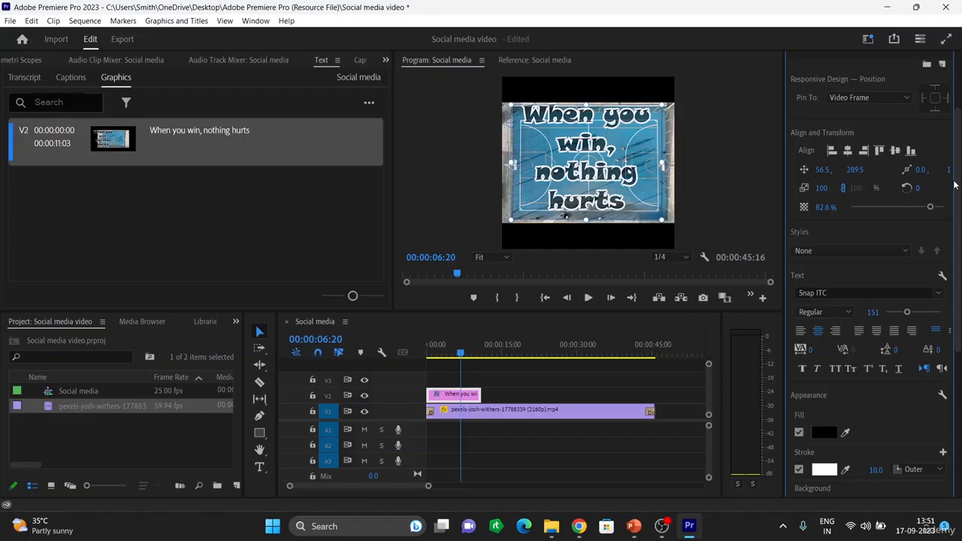
{"action": "left_click", "coordinate": [618, 211]}
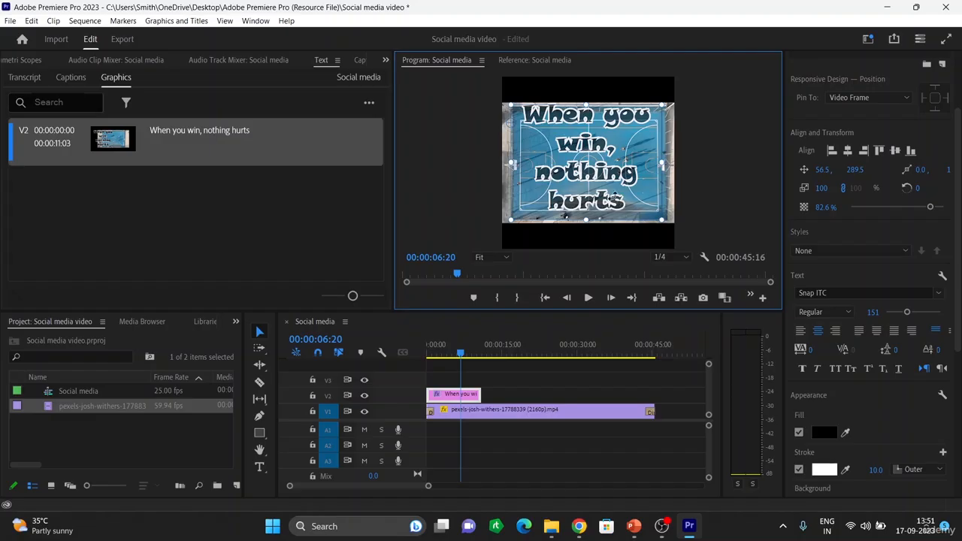
Step: Give the word 'hurts' a dark red fill while keeping the white outline
{"action": "left_click", "coordinate": [259, 466]}
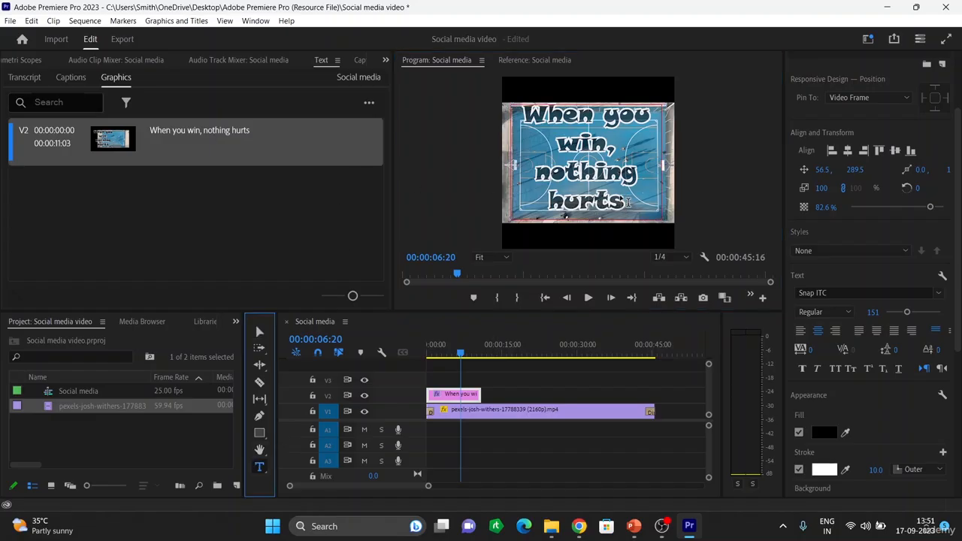
{"action": "left_click_drag", "start_coordinate": [628, 201], "coordinate": [548, 189]}
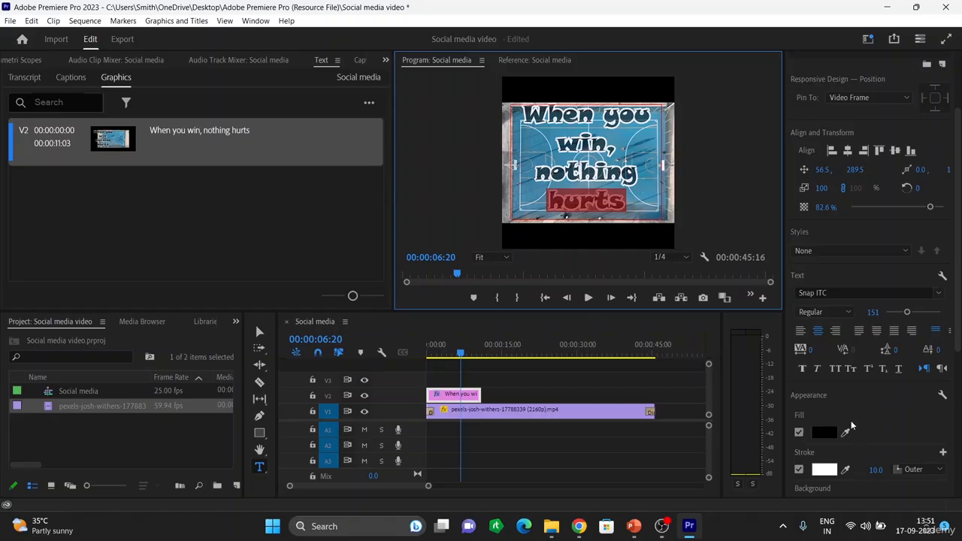
{"action": "left_click", "coordinate": [823, 433]}
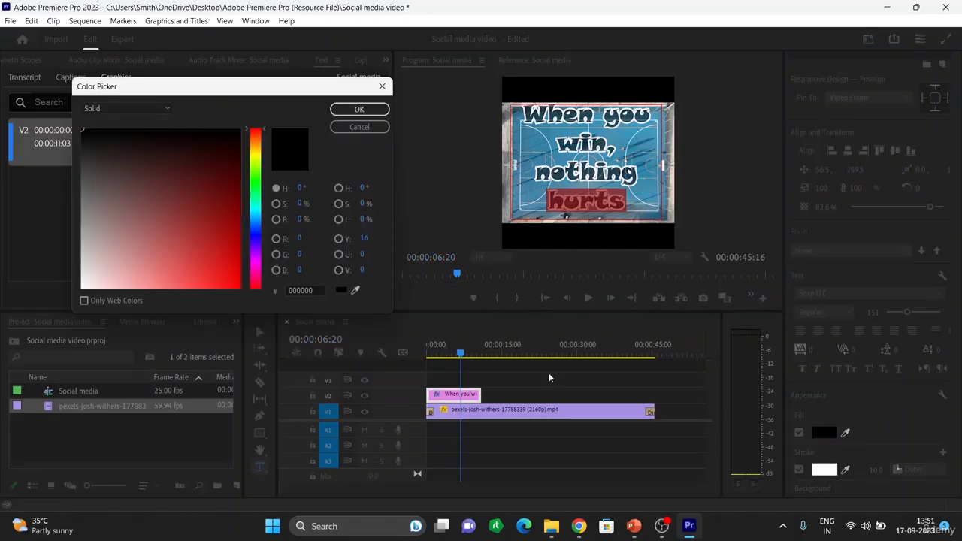
{"action": "left_click", "coordinate": [185, 223]}
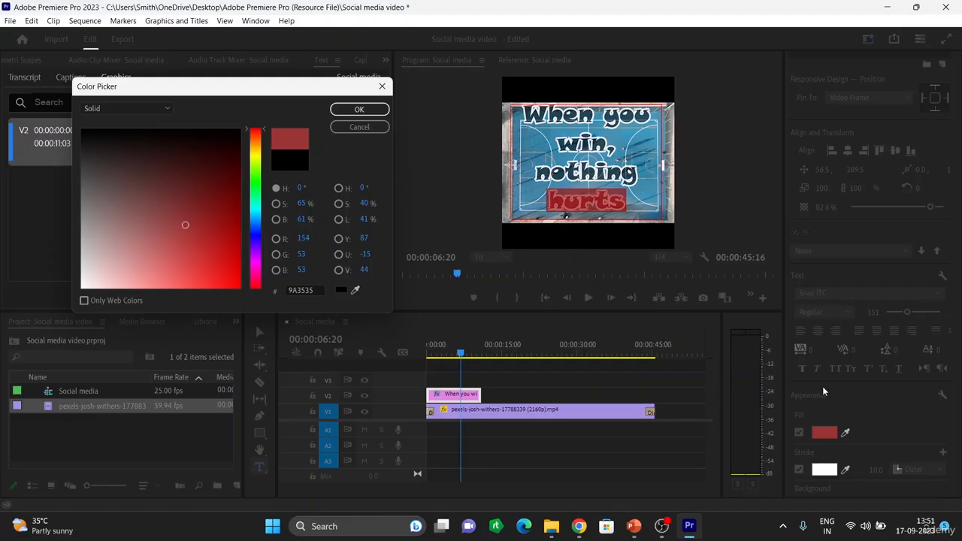
{"action": "left_click", "coordinate": [826, 470]}
{"action": "left_click", "coordinate": [358, 109]}
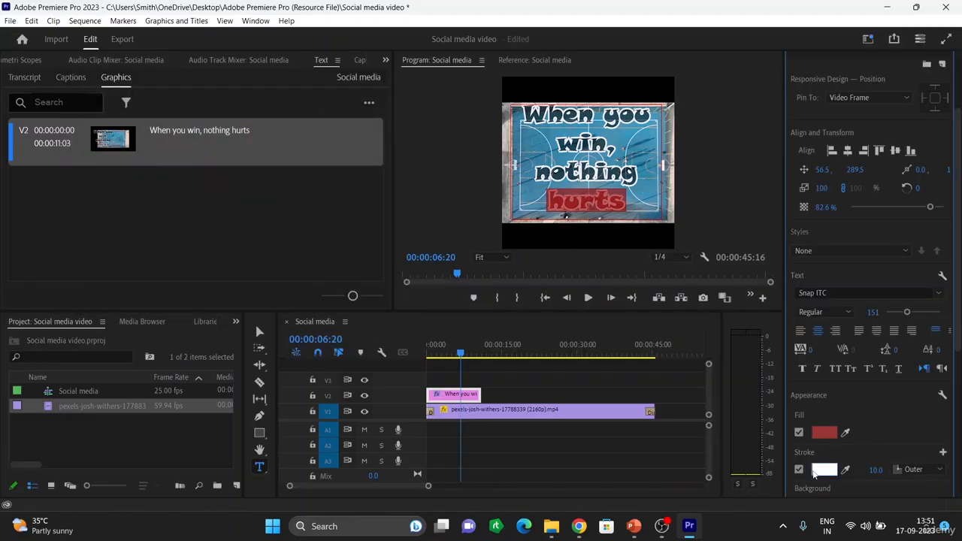
{"action": "left_click", "coordinate": [823, 471]}
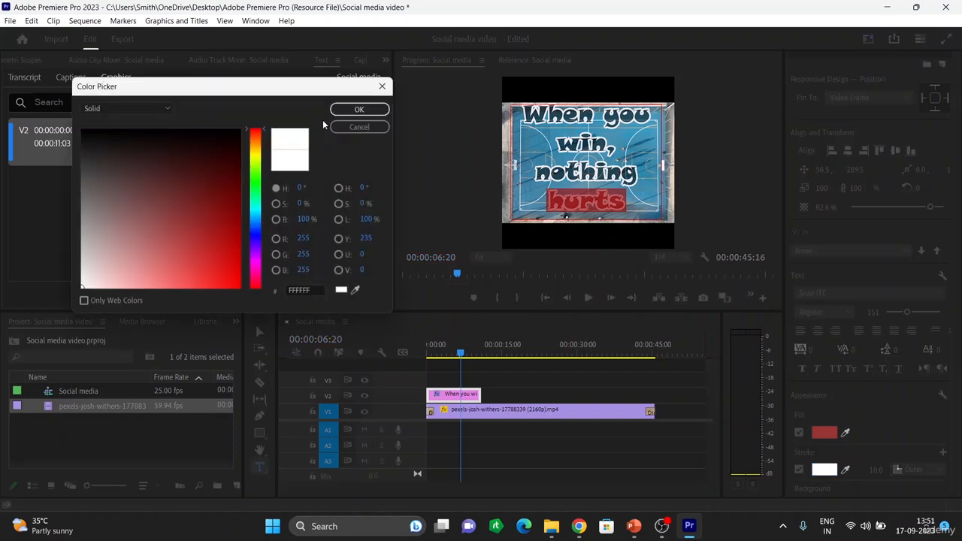
{"action": "left_click", "coordinate": [358, 109]}
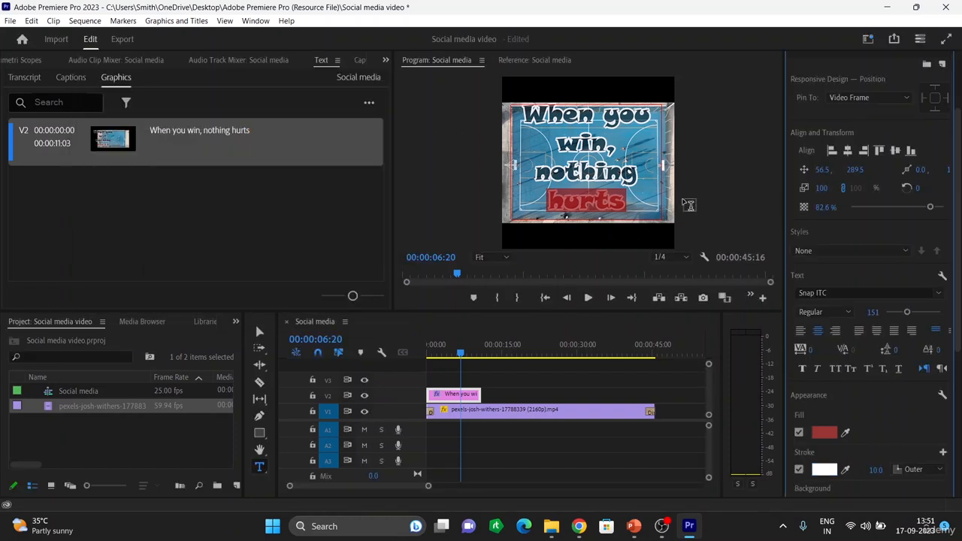
{"action": "key", "text": "BackSpace"}
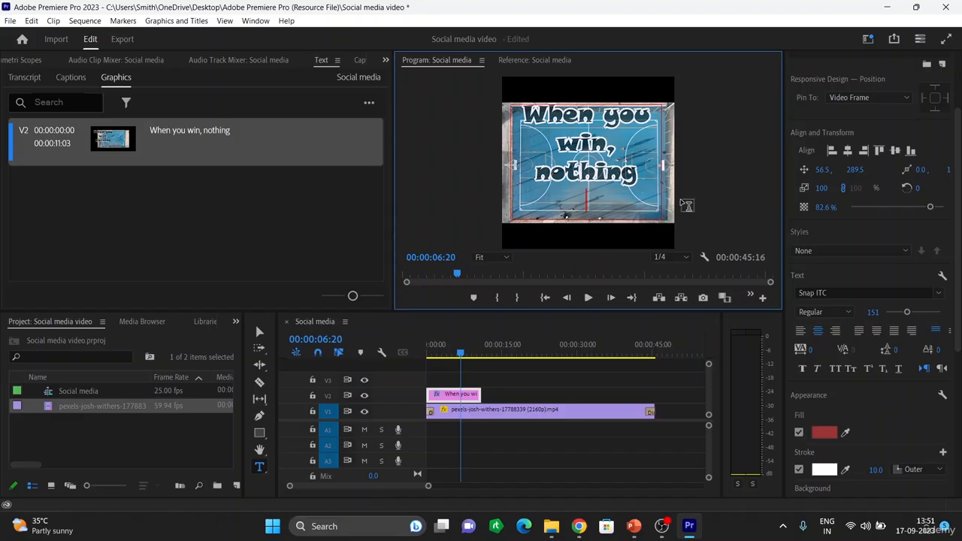
{"action": "key", "text": "ctrl+z"}
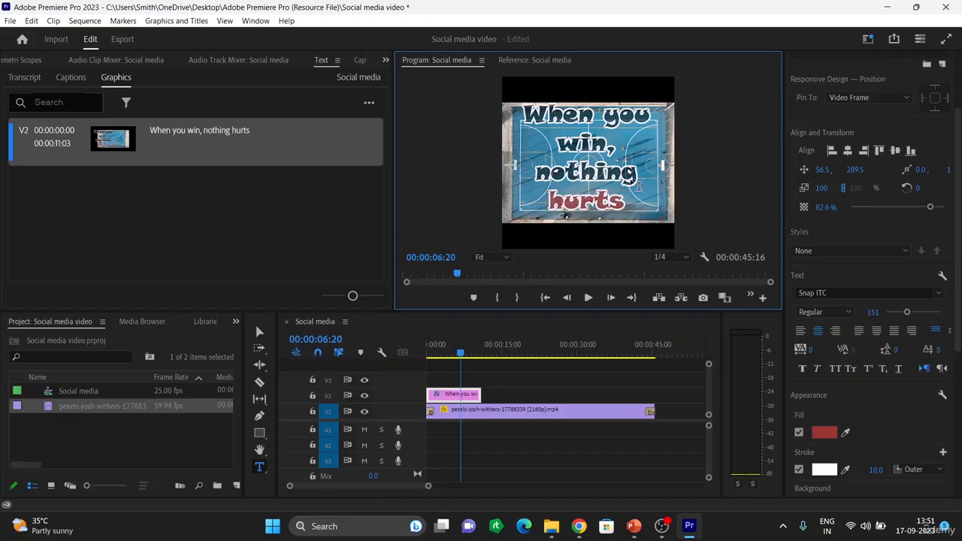
Step: Remove the accidental empty text layer with Cut from its right-click menu
{"action": "left_click", "coordinate": [702, 167]}
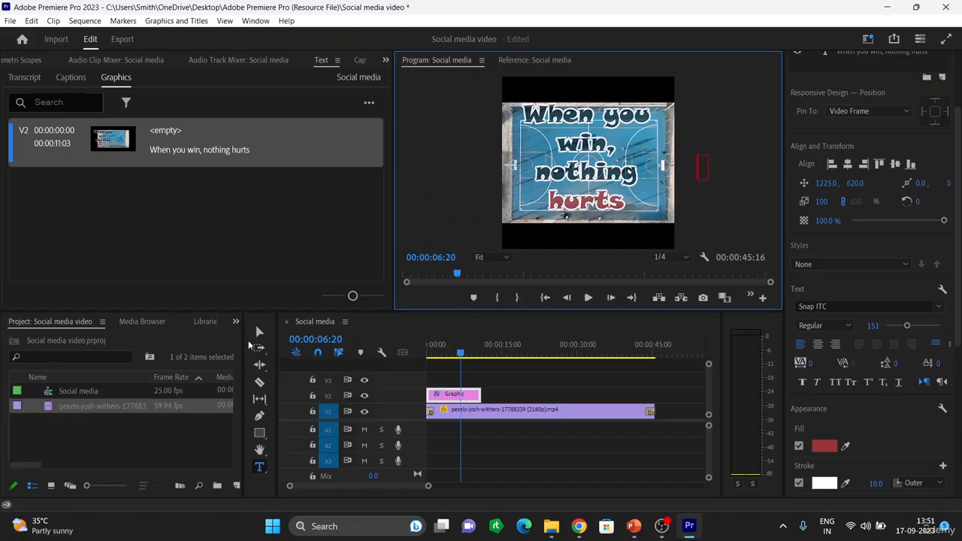
{"action": "left_click", "coordinate": [259, 332]}
{"action": "left_click", "coordinate": [699, 166]}
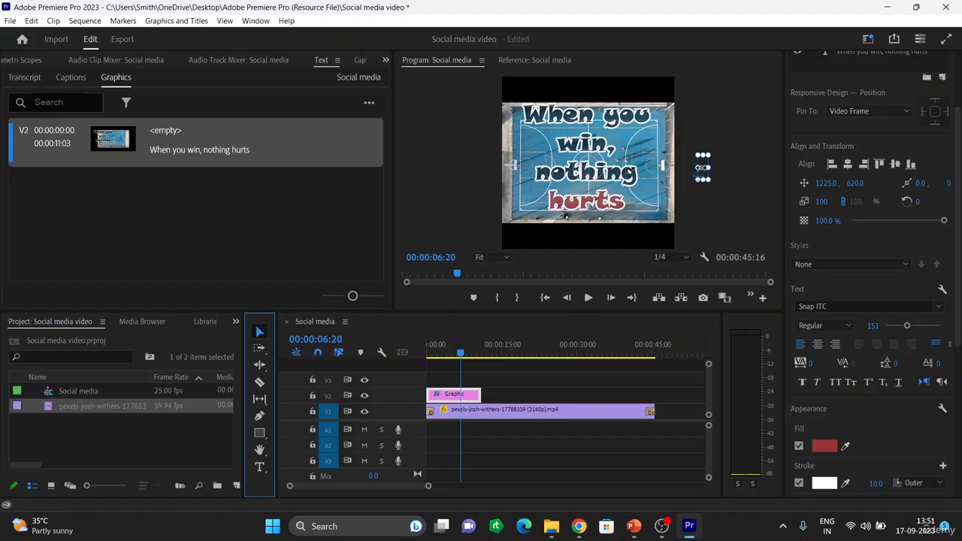
{"action": "right_click", "coordinate": [704, 179]}
{"action": "left_click", "coordinate": [733, 205]}
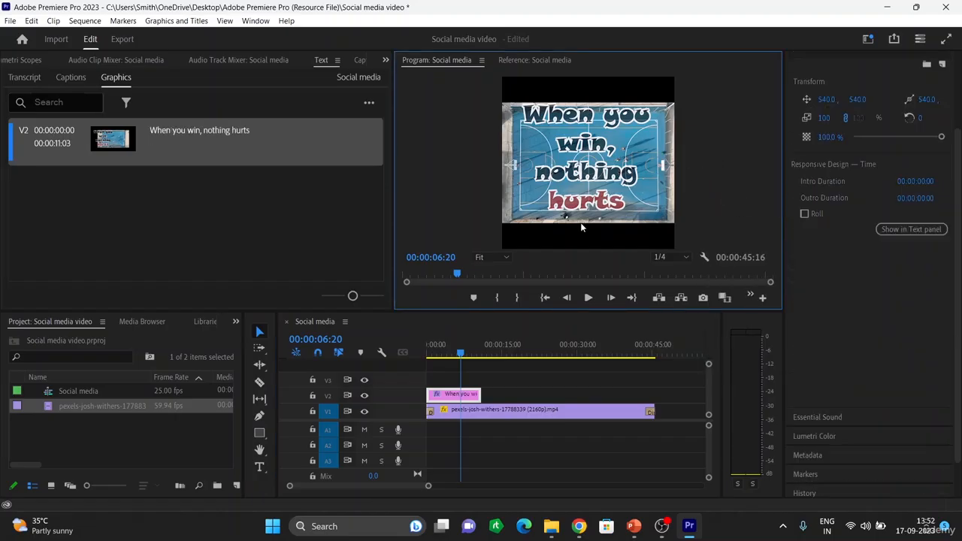
Step: Widen the Program monitor, play from 00:00:00:00 past the title's end, then select the V2 title clip
{"action": "left_click", "coordinate": [241, 229]}
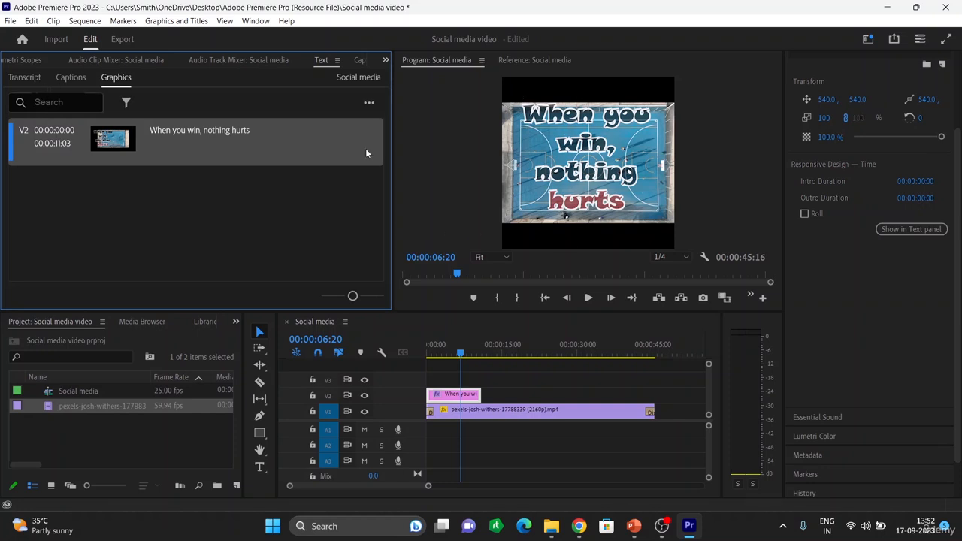
{"action": "left_click_drag", "start_coordinate": [394, 162], "coordinate": [366, 161]}
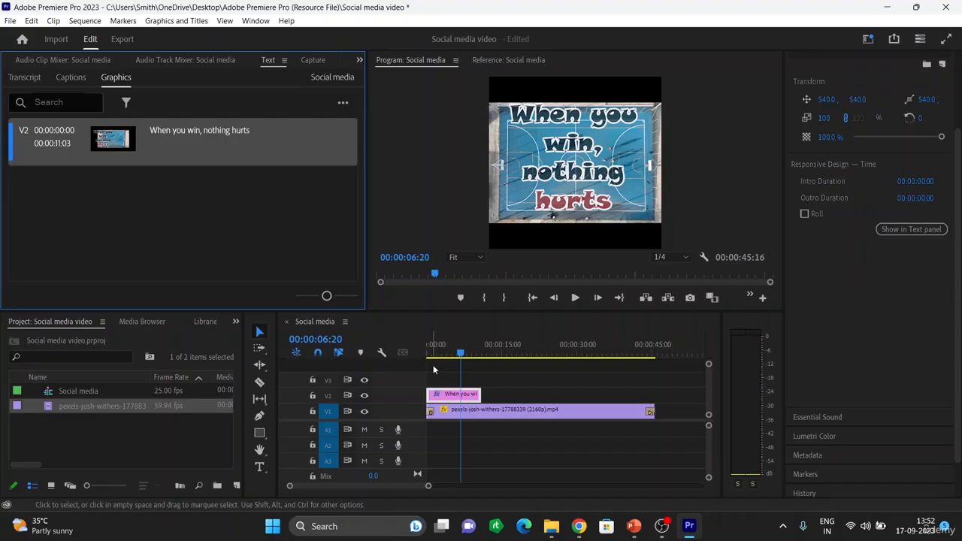
{"action": "left_click_drag", "start_coordinate": [459, 355], "coordinate": [420, 350]}
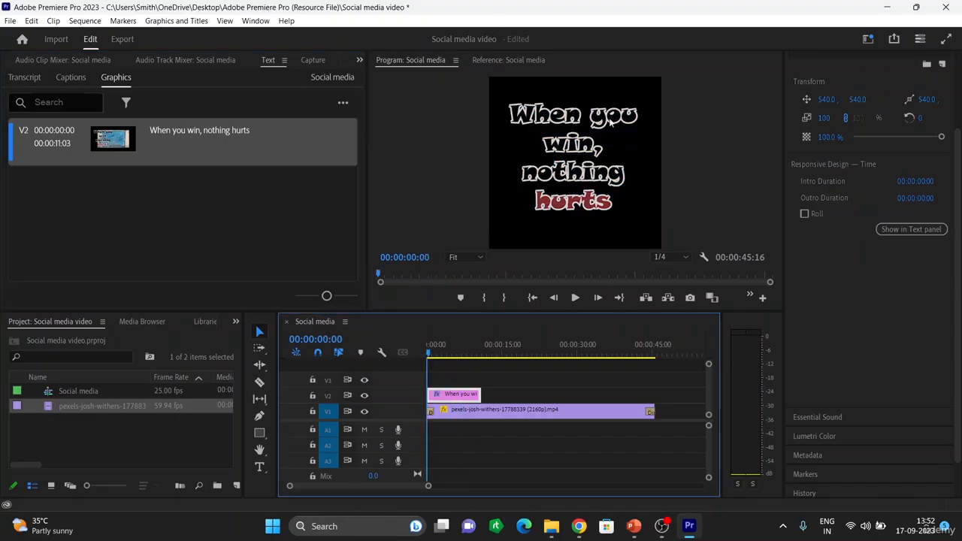
{"action": "key", "text": "space"}
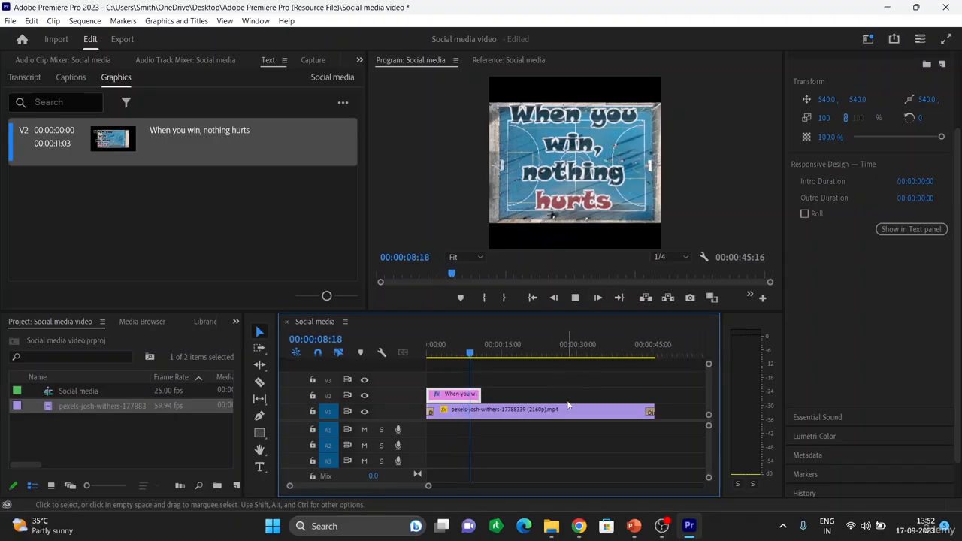
{"action": "key", "text": "space"}
{"action": "left_click", "coordinate": [493, 439]}
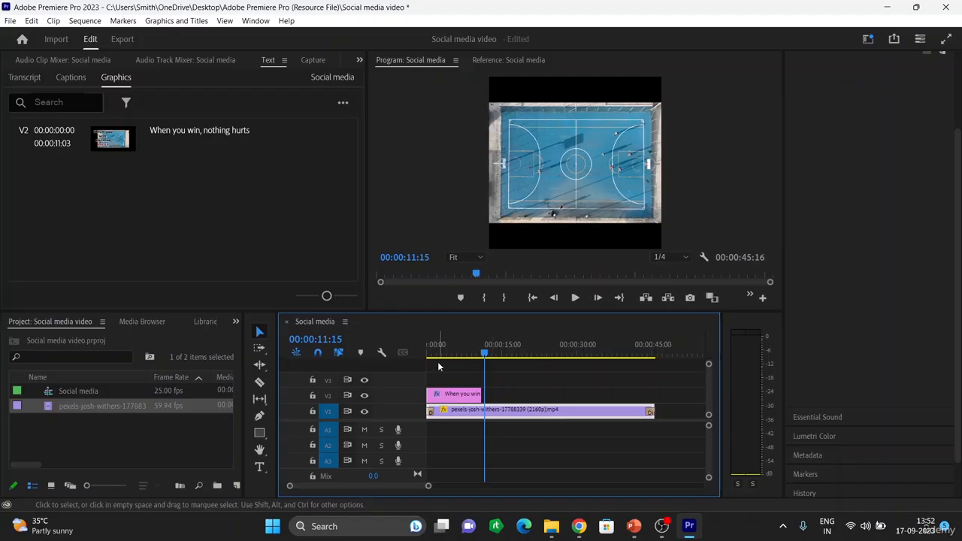
{"action": "left_click", "coordinate": [448, 395]}
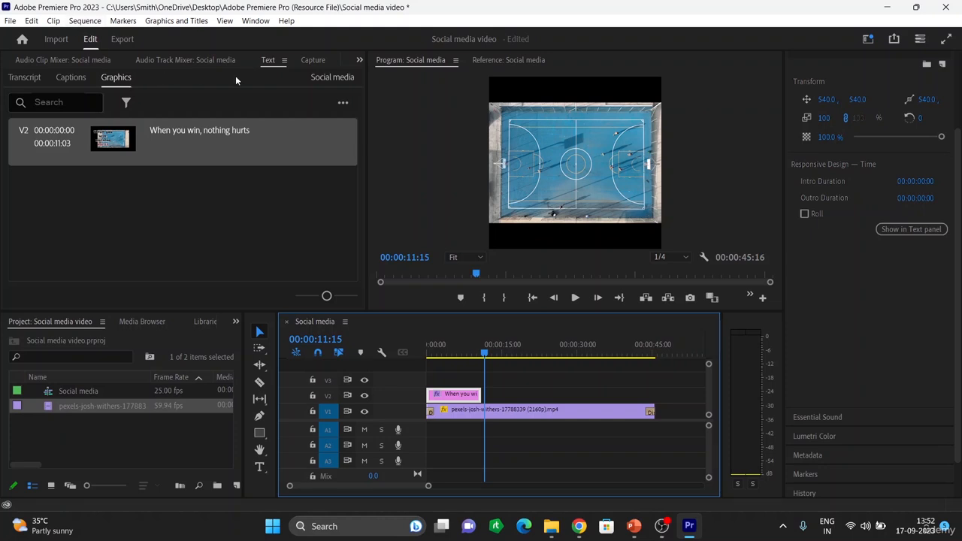
Step: Show the title clip's Effect Controls with its Motion properties from the left panel group's overflow list
{"action": "left_click", "coordinate": [284, 60]}
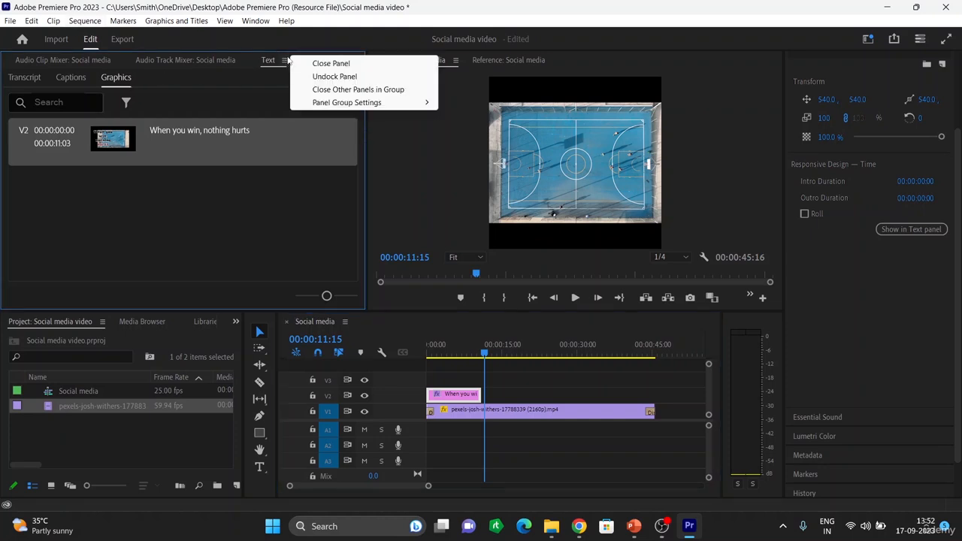
{"action": "left_click", "coordinate": [241, 134]}
{"action": "left_click", "coordinate": [358, 60]}
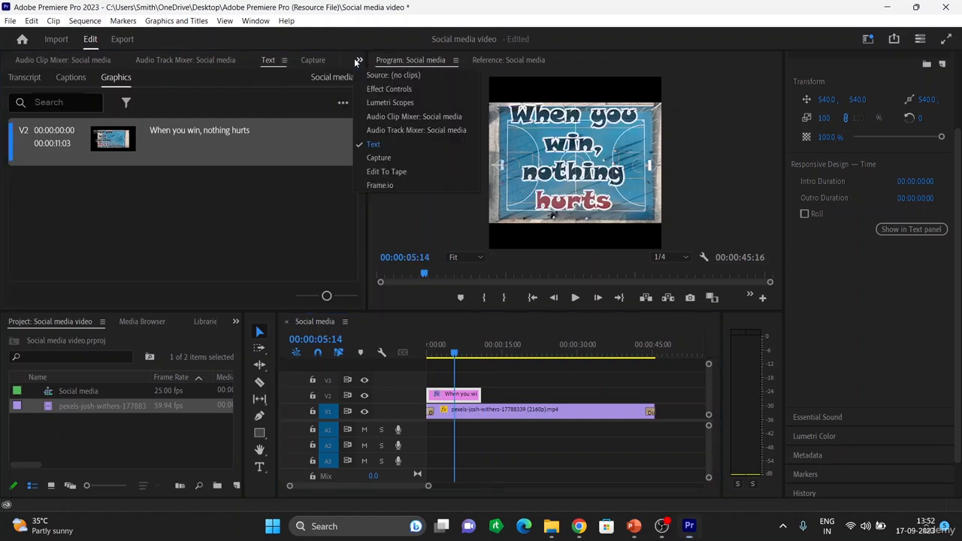
{"action": "left_click", "coordinate": [387, 89]}
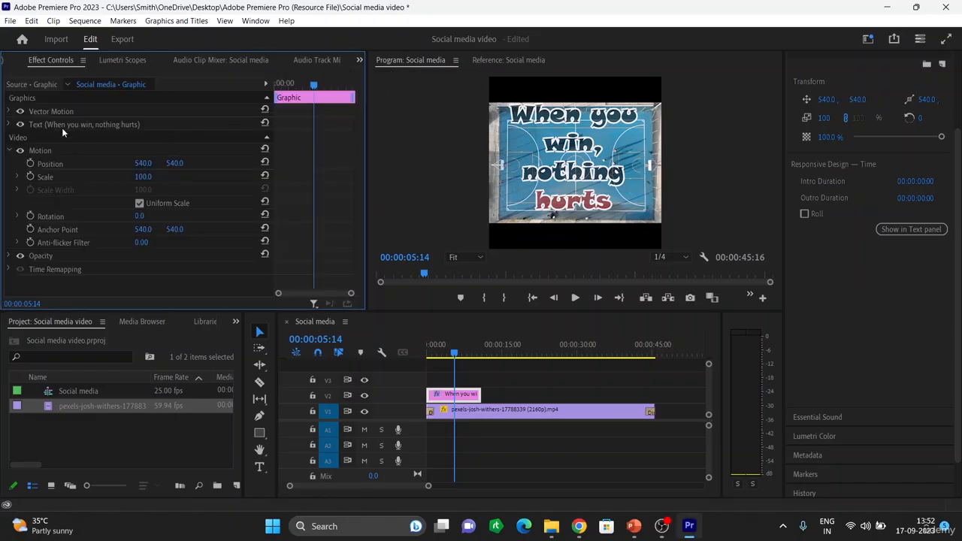
{"action": "left_click", "coordinate": [124, 60]}
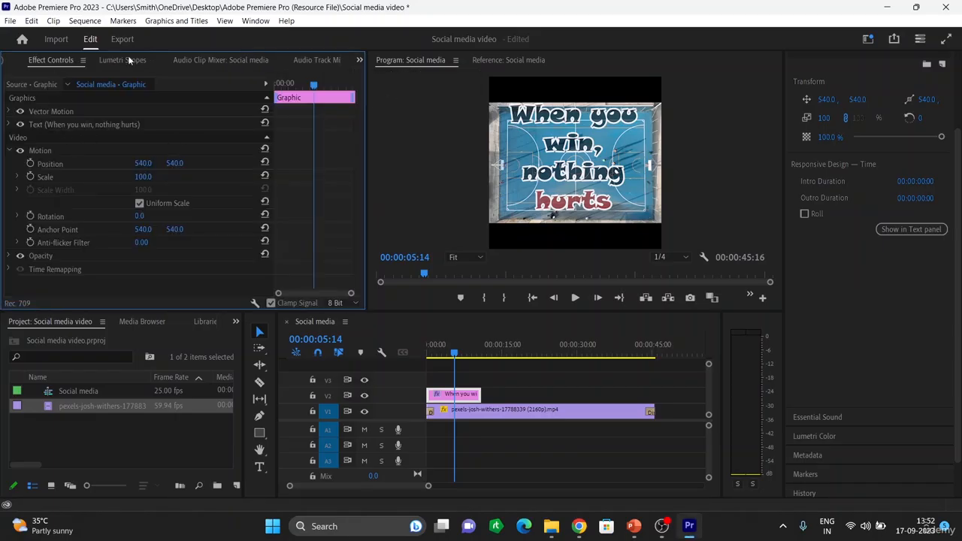
{"action": "left_click", "coordinate": [67, 59]}
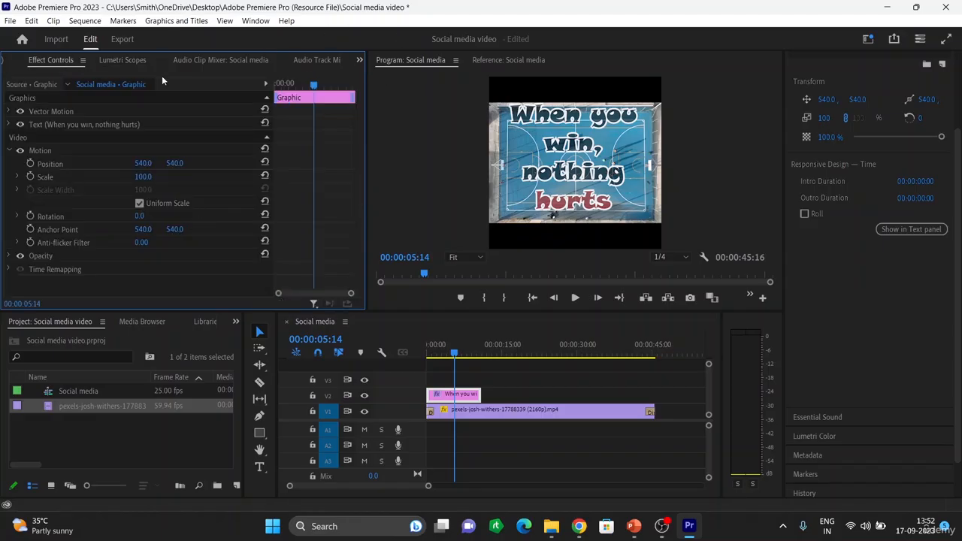
{"action": "left_click", "coordinate": [114, 61]}
{"action": "left_click", "coordinate": [69, 60]}
{"action": "scroll", "coordinate": [831, 111], "scroll_direction": "up", "scroll_amount": 2}
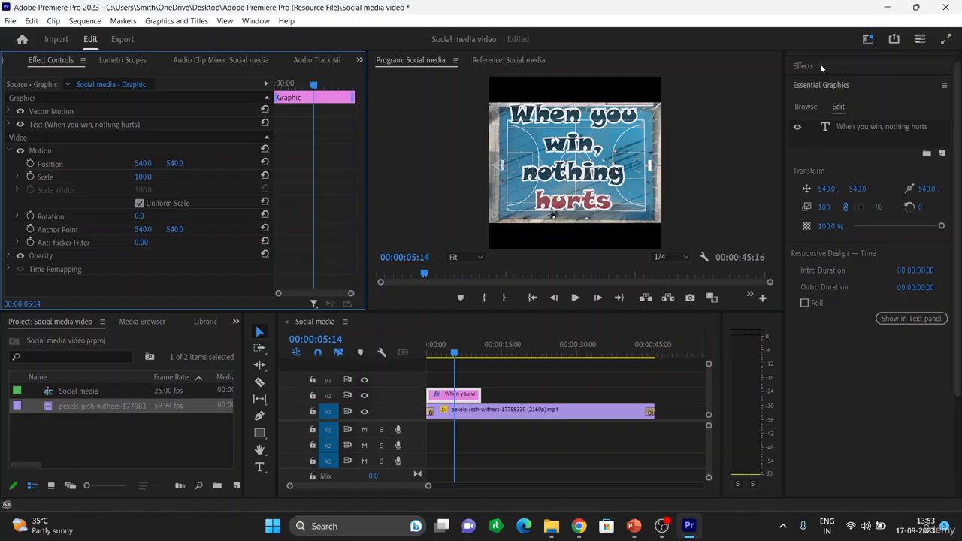
Step: Apply Dip to White from Video Transitions > Dissolve to both ends of the V2 title clip
{"action": "left_click", "coordinate": [804, 63]}
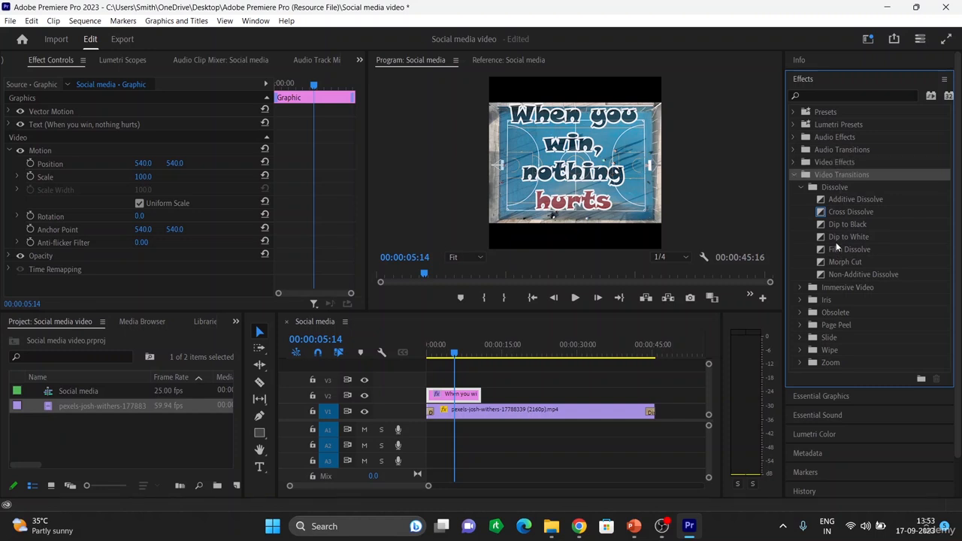
{"action": "left_click", "coordinate": [840, 234]}
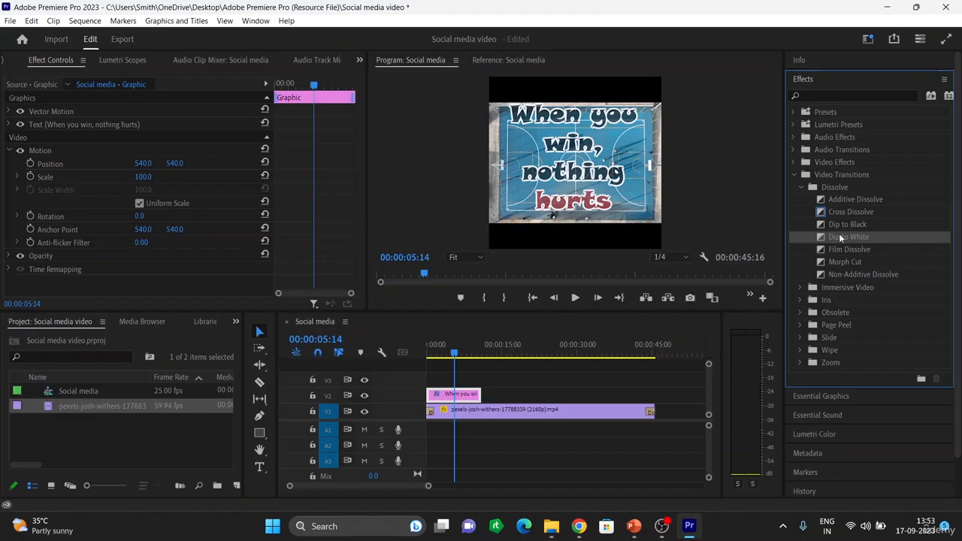
{"action": "left_click_drag", "start_coordinate": [838, 233], "coordinate": [432, 408]}
{"action": "left_click_drag", "start_coordinate": [843, 248], "coordinate": [478, 397]}
{"action": "left_click_drag", "start_coordinate": [838, 236], "coordinate": [438, 396]}
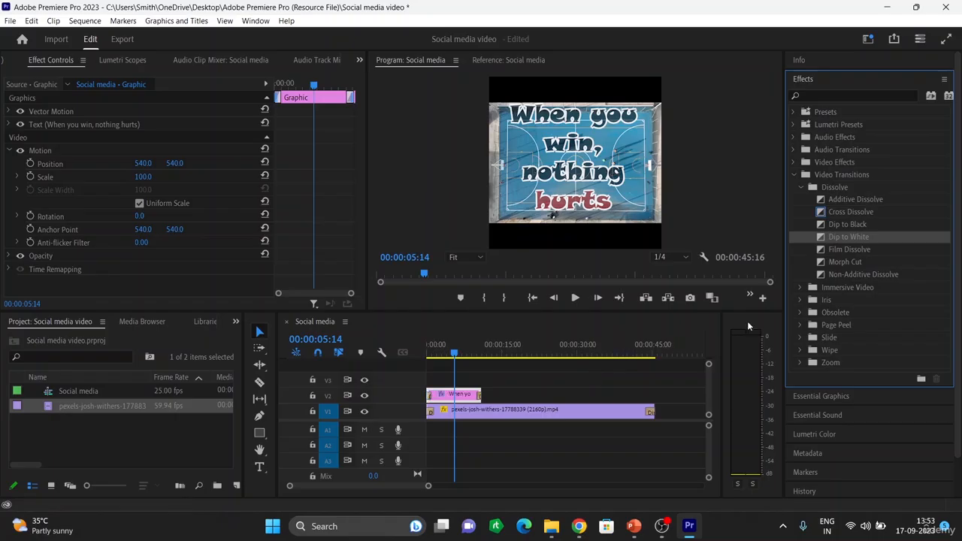
{"action": "left_click_drag", "start_coordinate": [454, 359], "coordinate": [407, 358]}
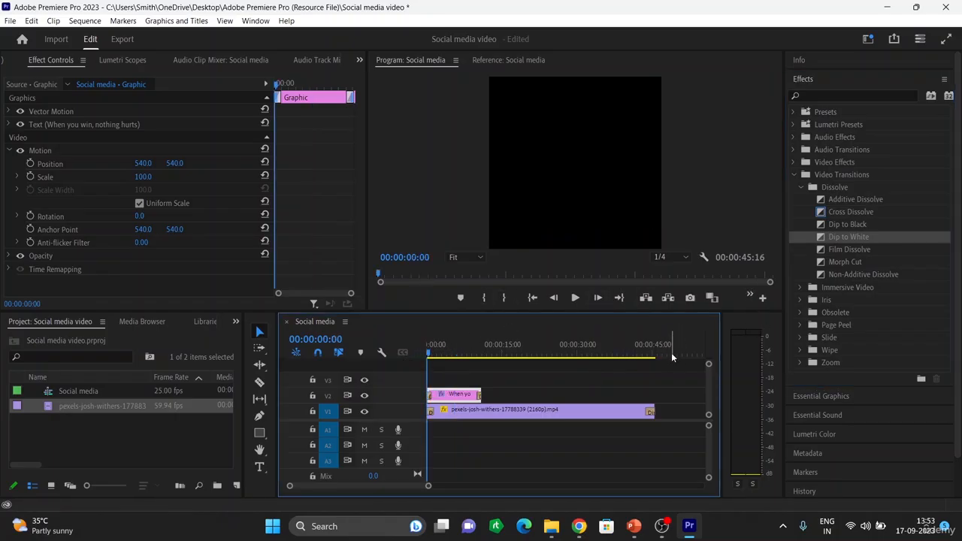
Step: Preview the opening, then delete the Dip to Black at the V1 court clip's start
{"action": "key", "text": "space"}
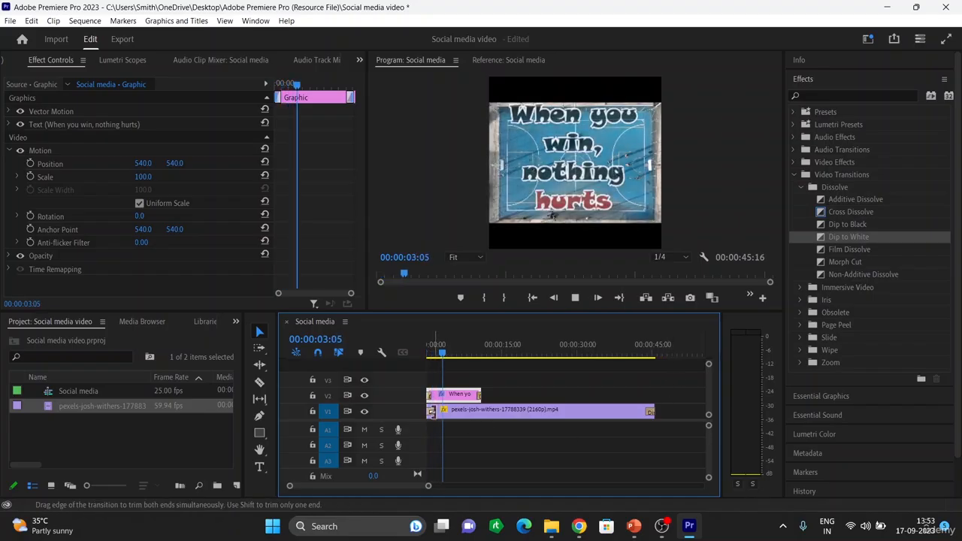
{"action": "key", "text": "space"}
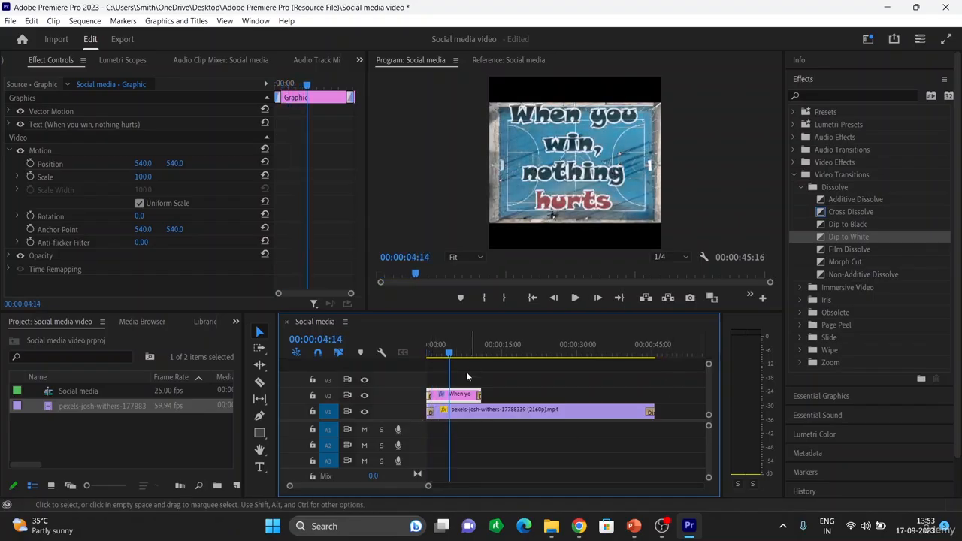
{"action": "left_click", "coordinate": [430, 413]}
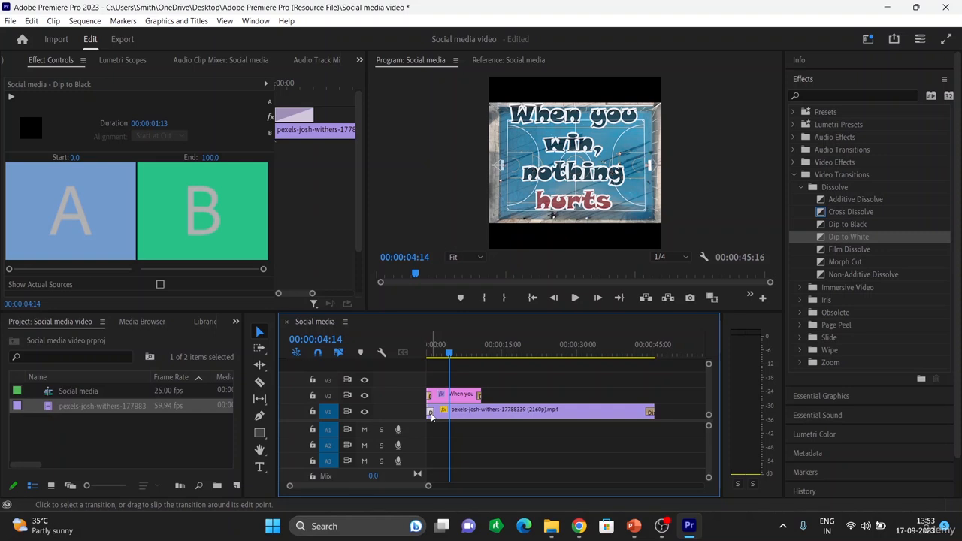
{"action": "key", "text": "Delete"}
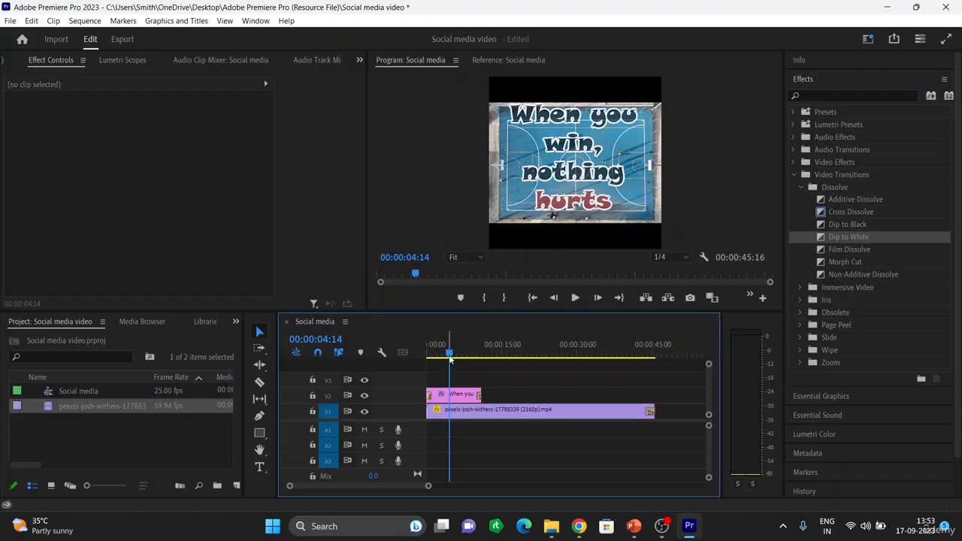
Step: Review the sequence through the title's exit to the closing fade to black near 00:00:45
{"action": "left_click_drag", "start_coordinate": [448, 353], "coordinate": [414, 356]}
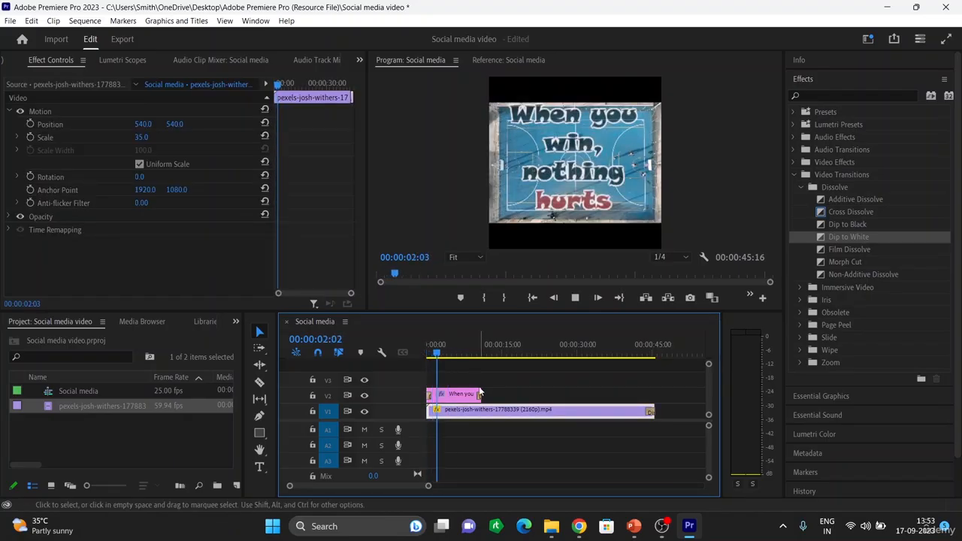
{"action": "left_click_drag", "start_coordinate": [448, 361], "coordinate": [469, 363]}
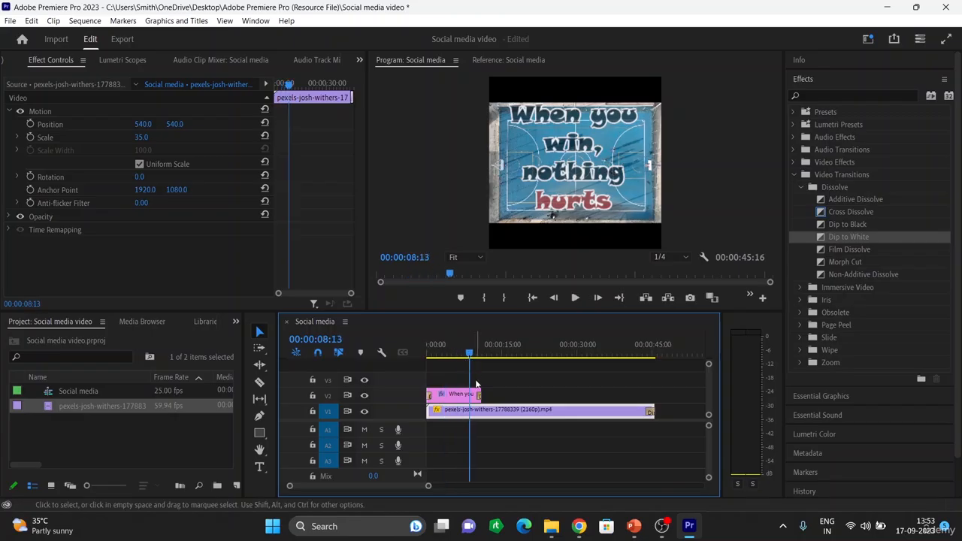
{"action": "key", "text": "space"}
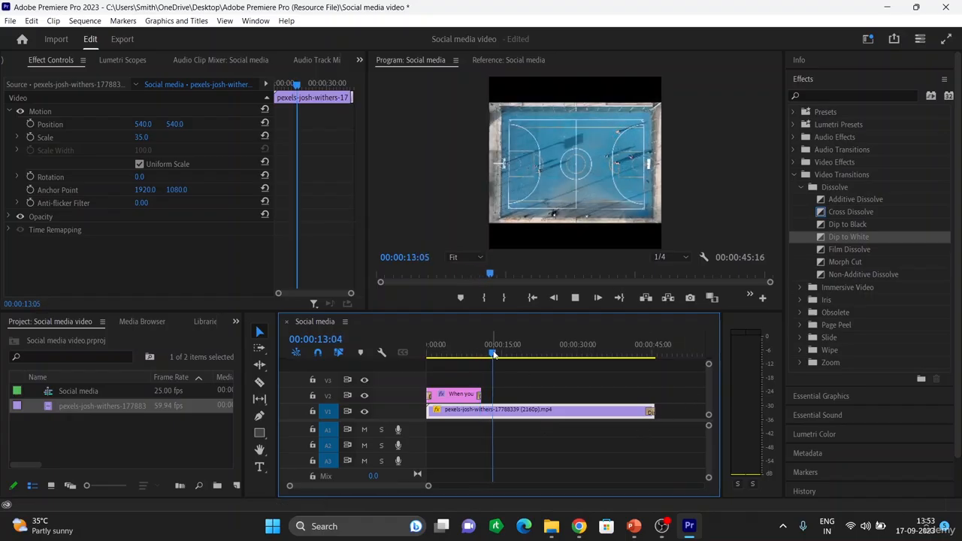
{"action": "left_click_drag", "start_coordinate": [655, 366], "coordinate": [637, 366]}
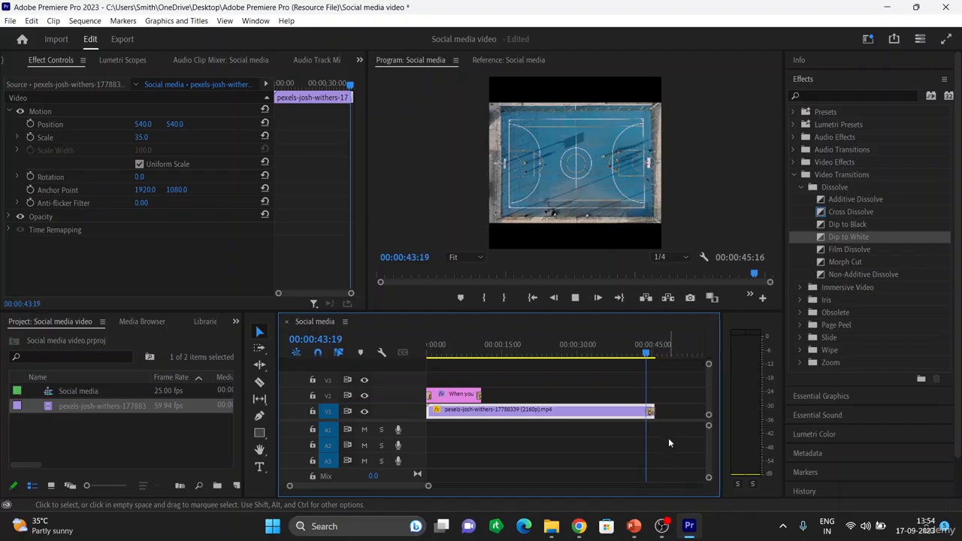
{"action": "key", "text": "space"}
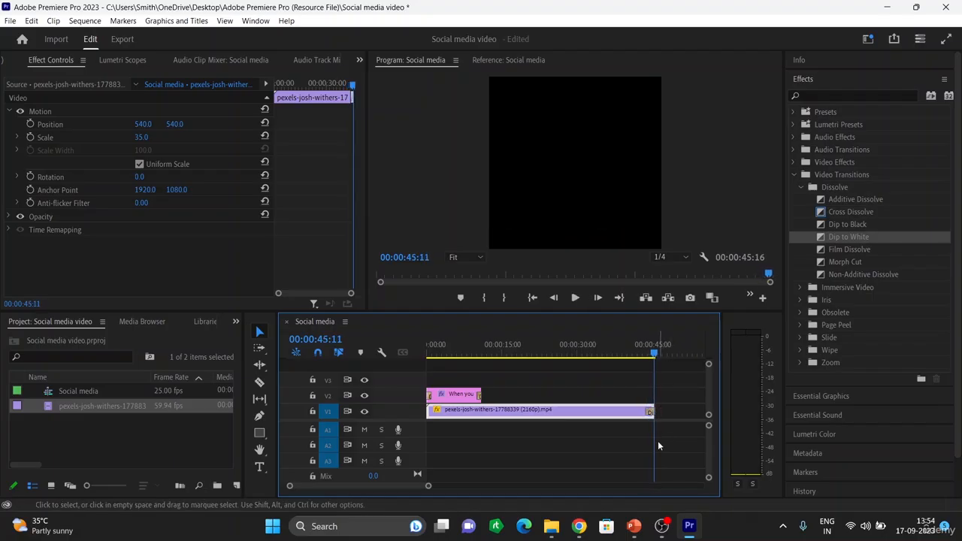